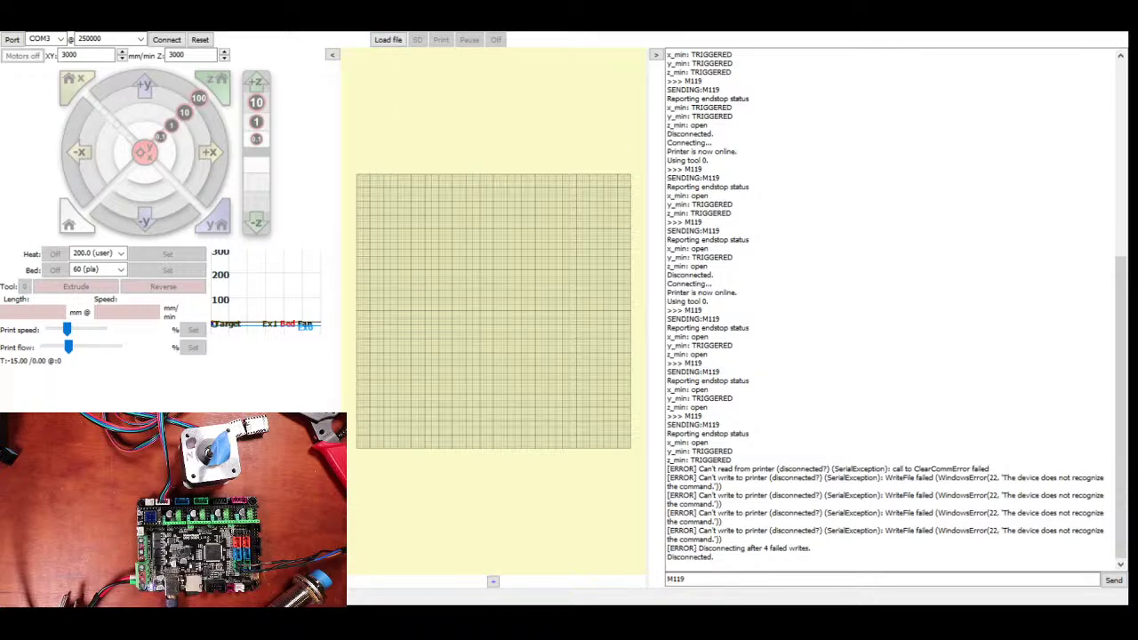
Reconnect the printer in Pronterface and send an M119 endstop query
left_click(164, 40)
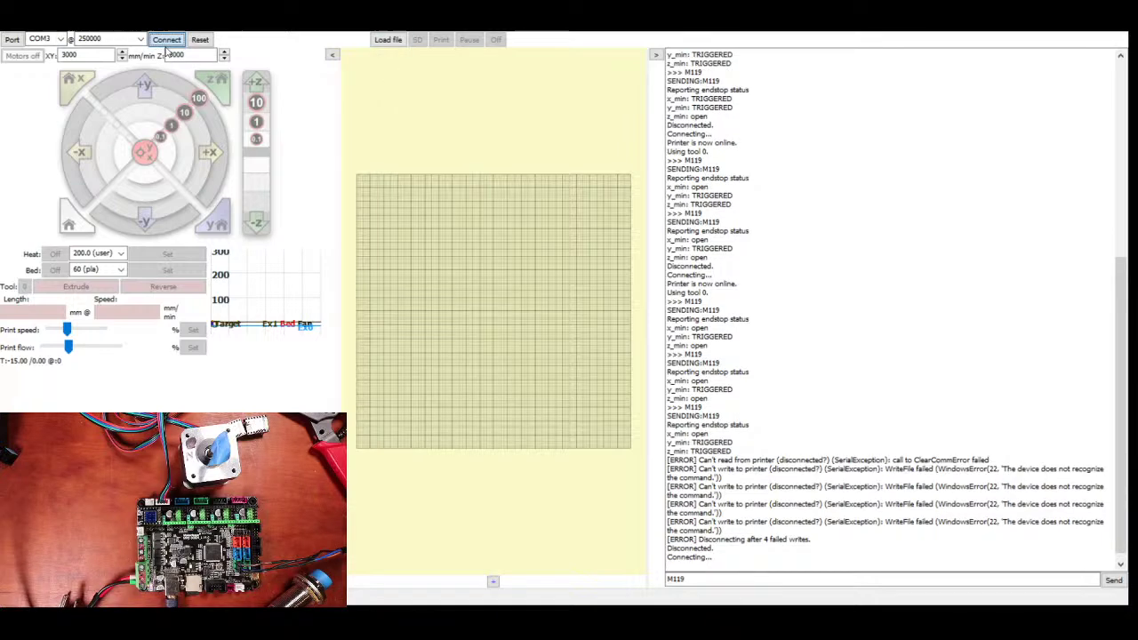
left_click(722, 577)
key("Return")
key("Return")
key("Return")
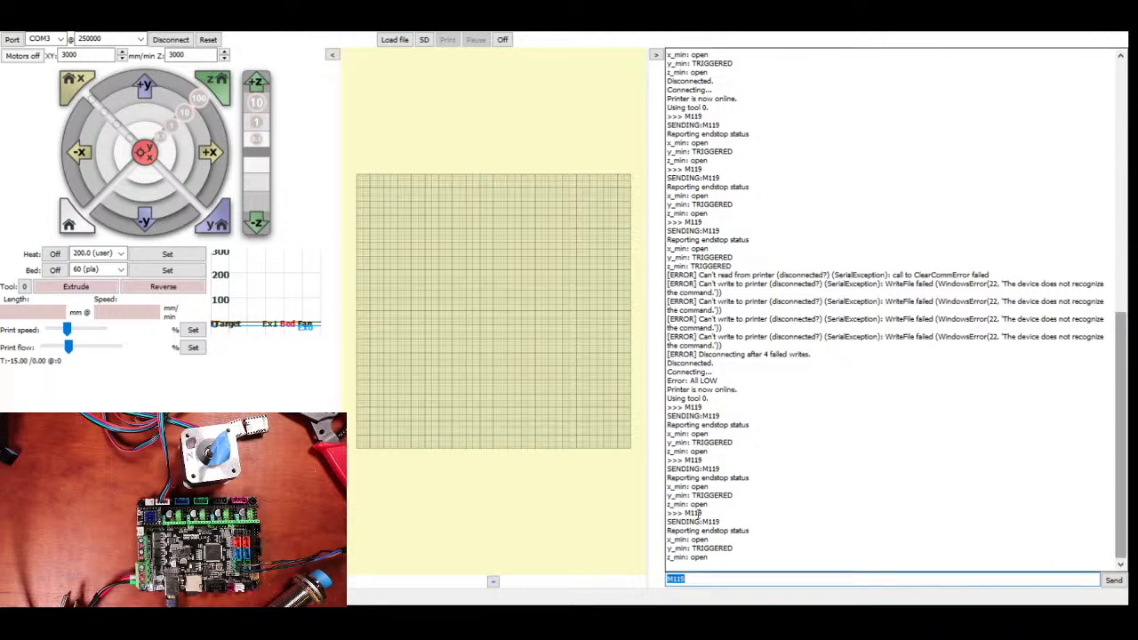
Resend M119 and inspect the report: x_min open, y_min TRIGGERED, z_min open
left_click(707, 562)
key("Return")
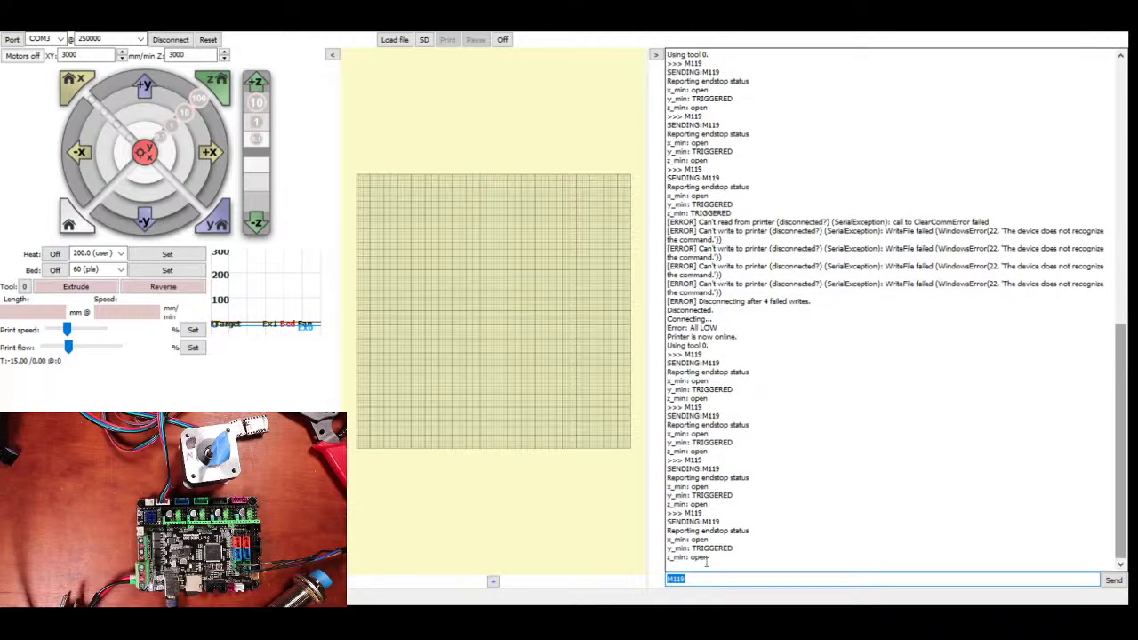
left_click_drag(735, 567, 635, 543)
left_click(736, 530)
left_click(757, 507)
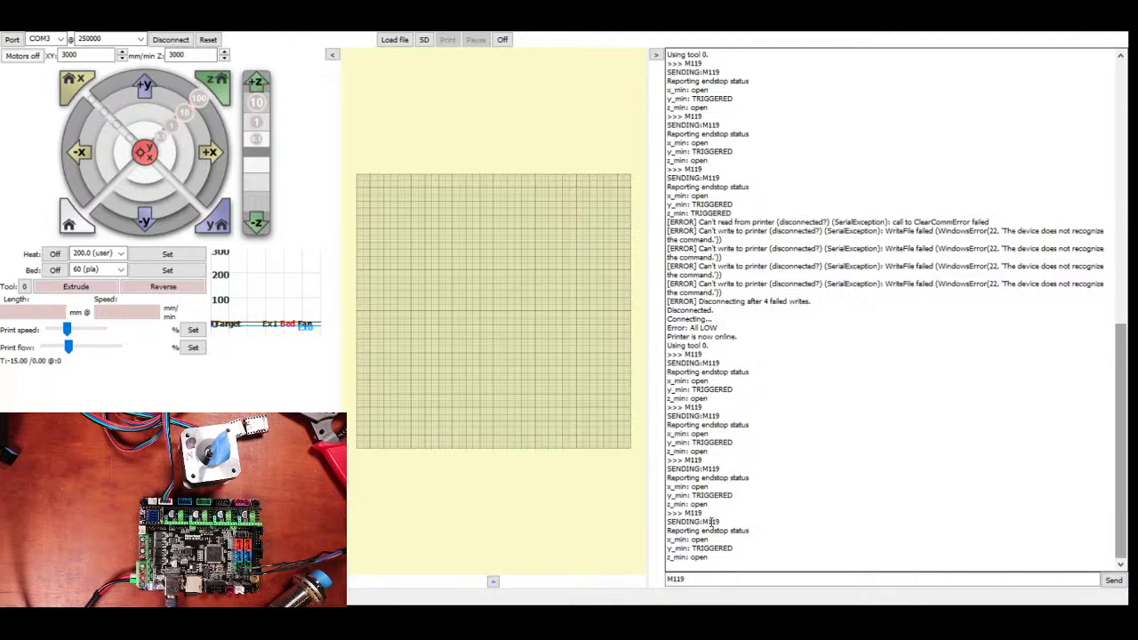
Jog the X axis forward 10 mm three times to turn the test stepper motor
left_click(203, 154)
left_click(203, 154)
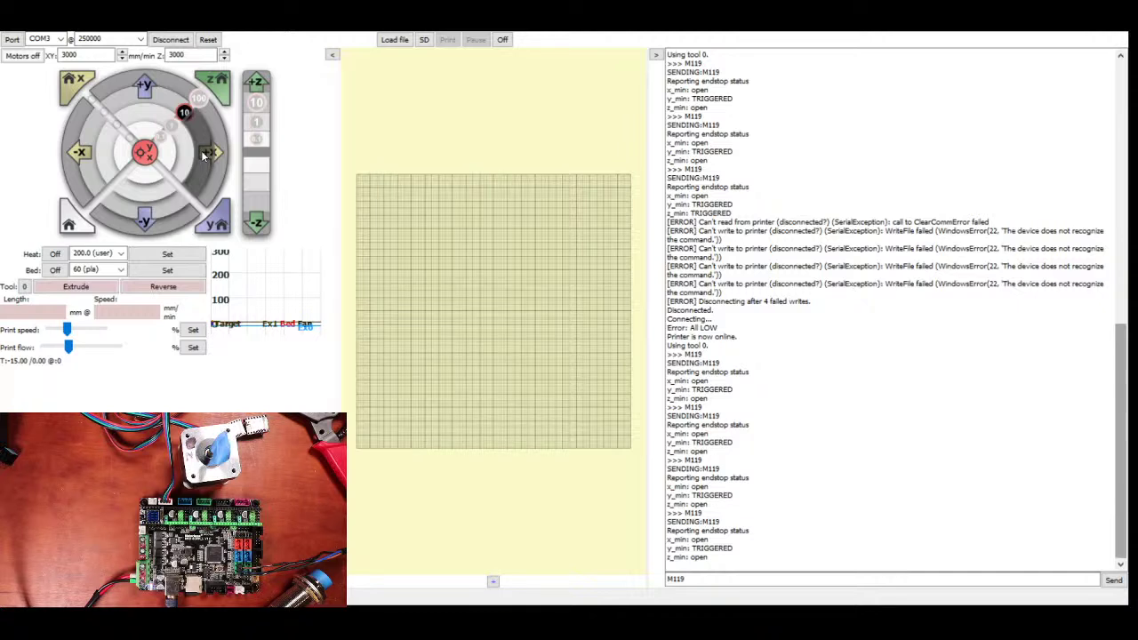
left_click(203, 154)
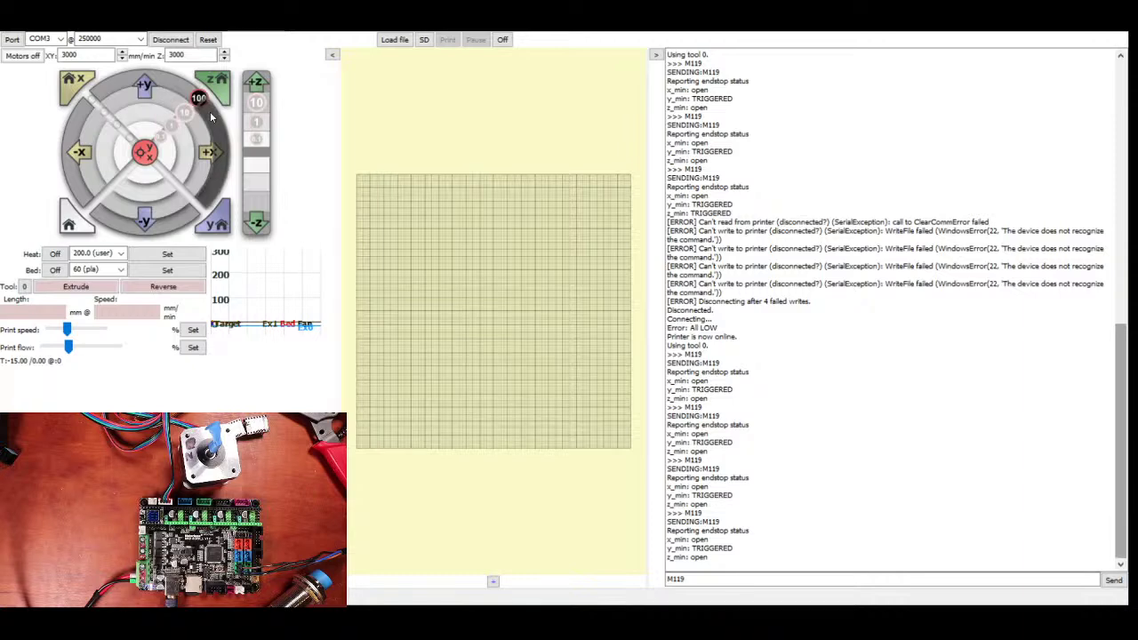
Resend the M119 endstop query and inspect the newest reply
left_click(709, 582)
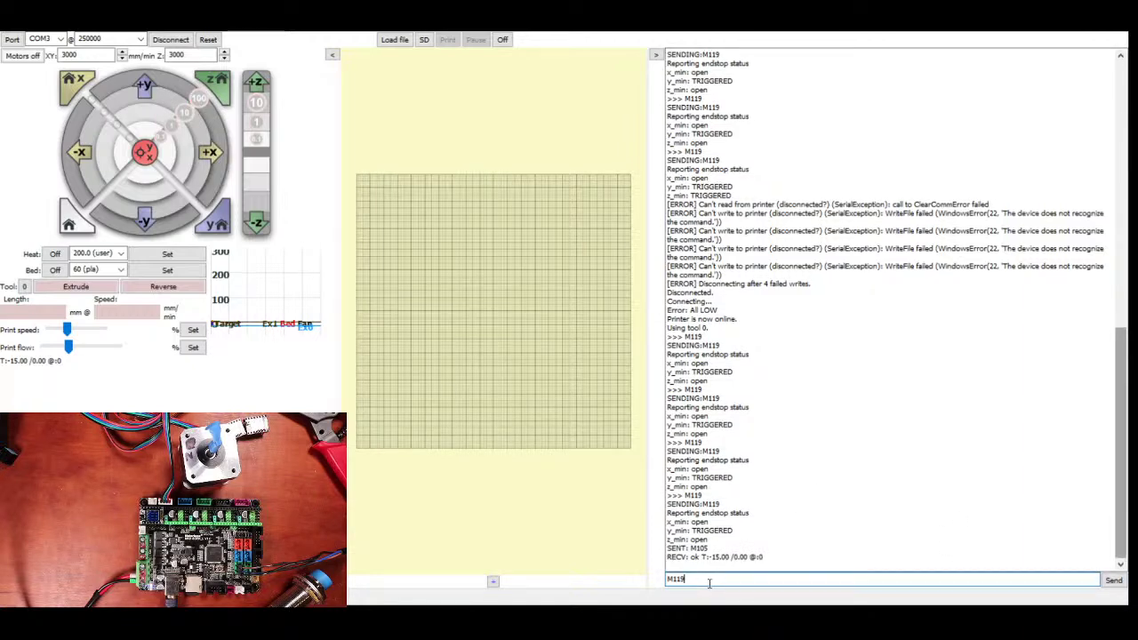
key("Return")
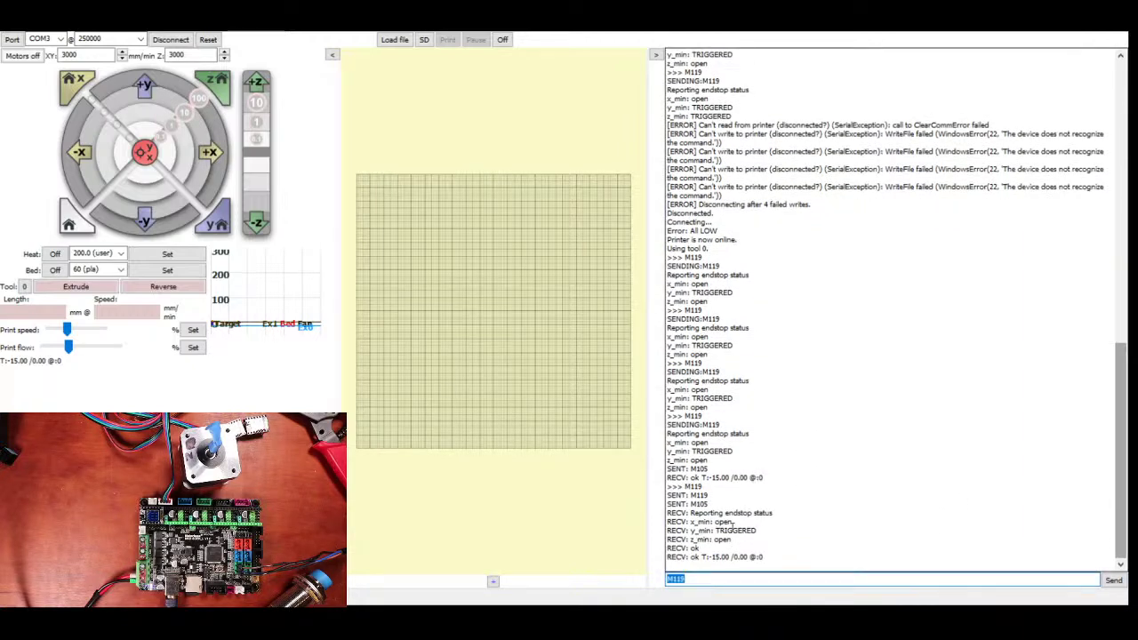
left_click_drag(766, 559, 681, 485)
left_click(680, 485)
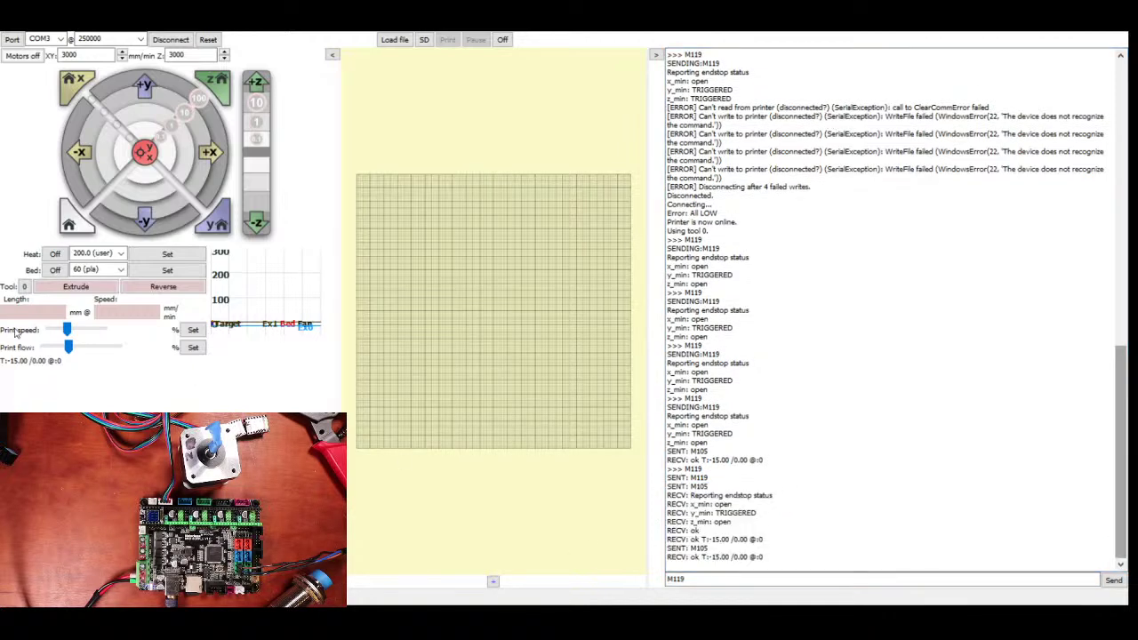
Jog X forward 10 mm three times to X 80 and check the G0 X10.0 F3000 lines
left_click(199, 165)
left_click(199, 165)
left_click(200, 165)
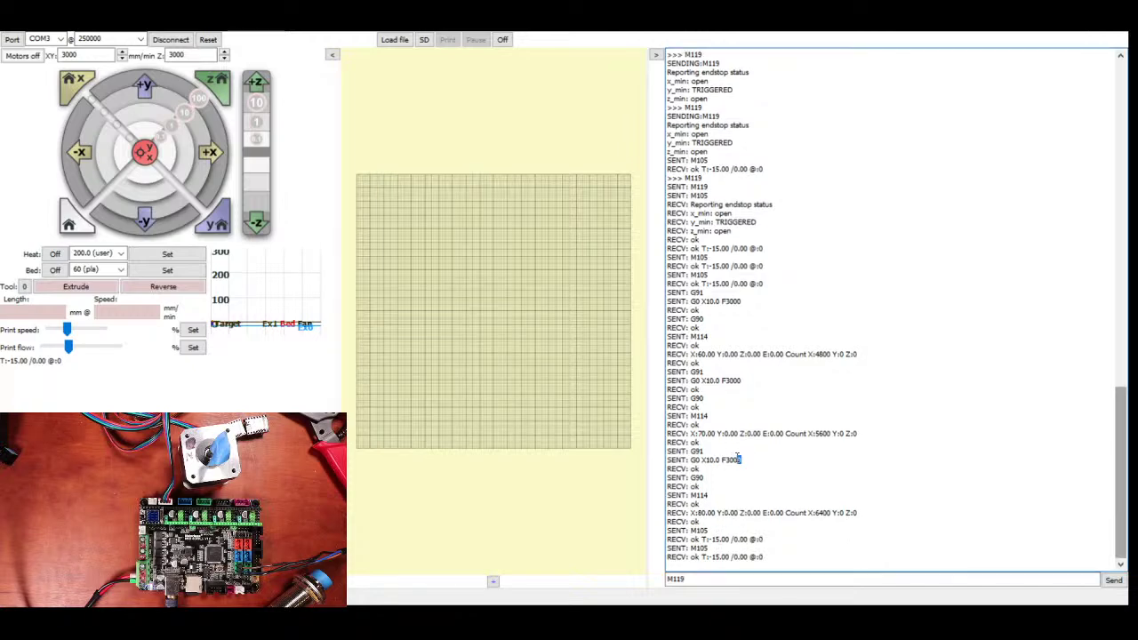
left_click_drag(741, 458, 661, 438)
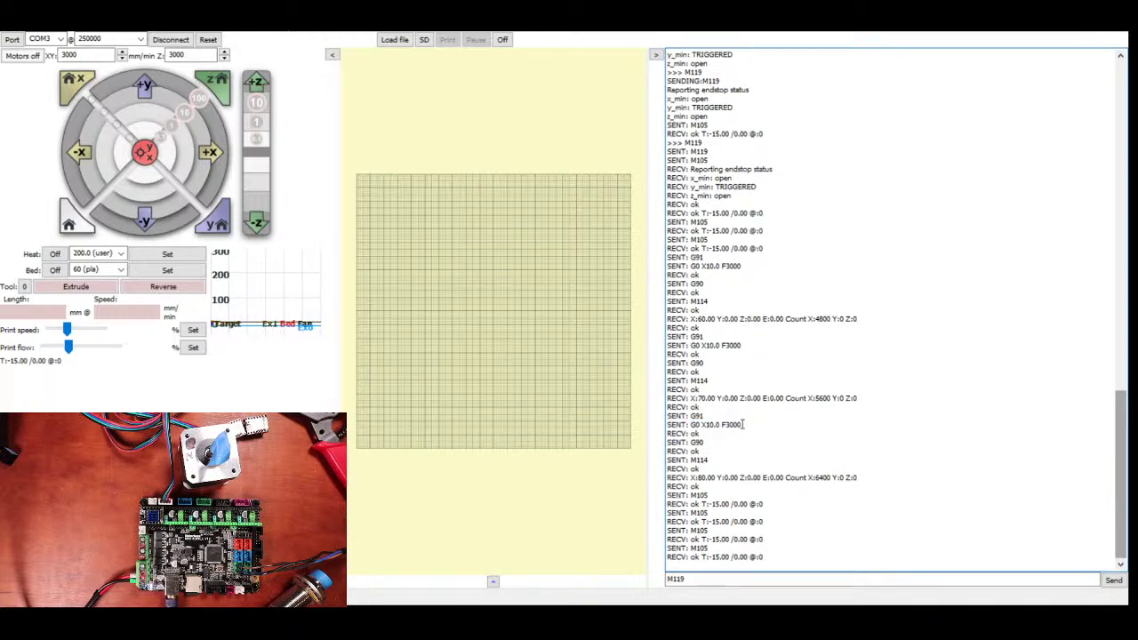
left_click_drag(743, 424, 667, 425)
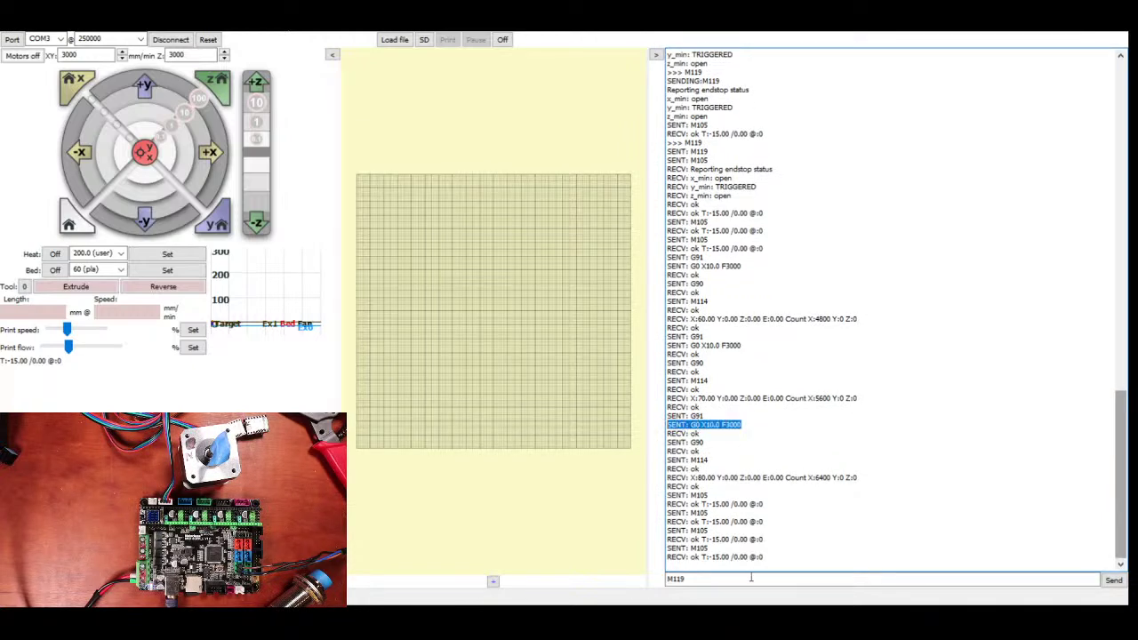
Select the M119 command text and inspect the repeated temperature report lines
left_click(750, 577)
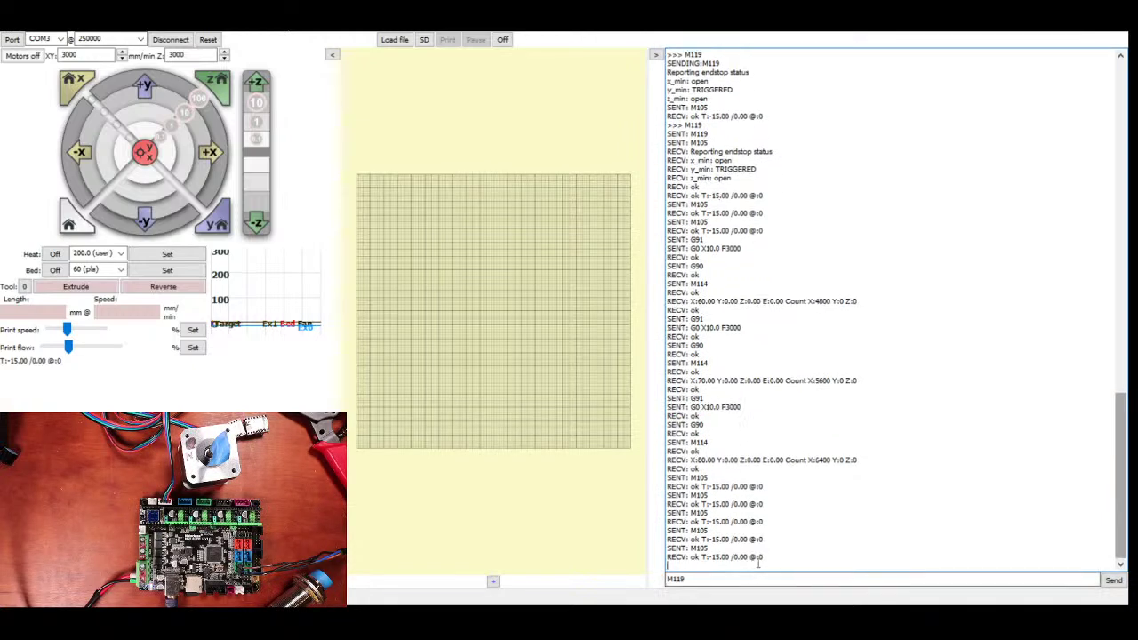
double_click(711, 578)
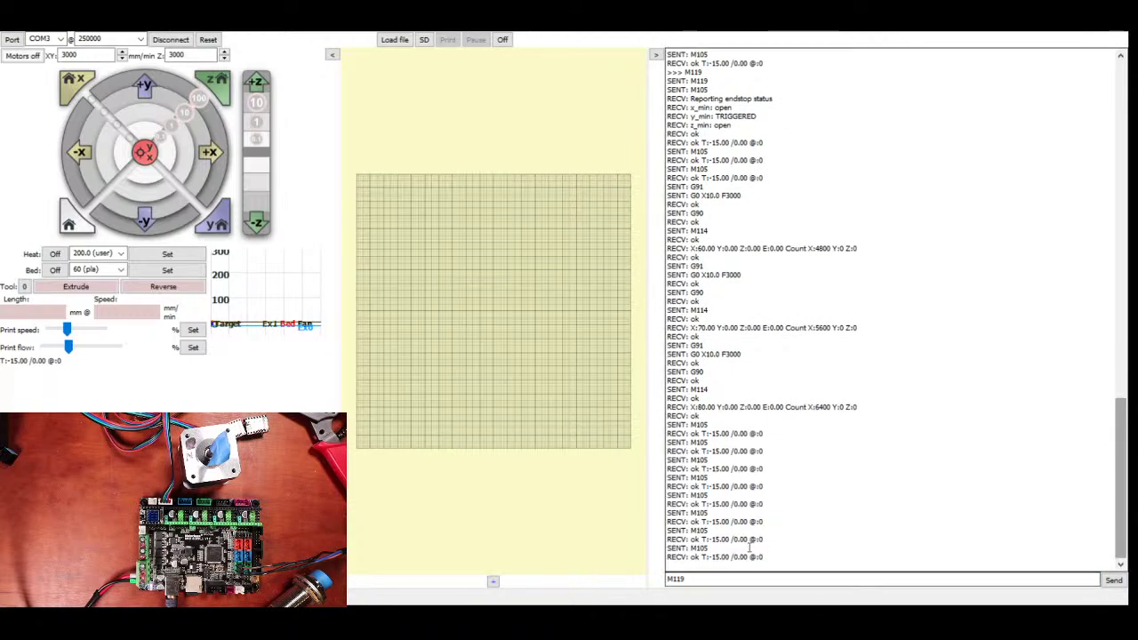
left_click_drag(766, 560, 631, 437)
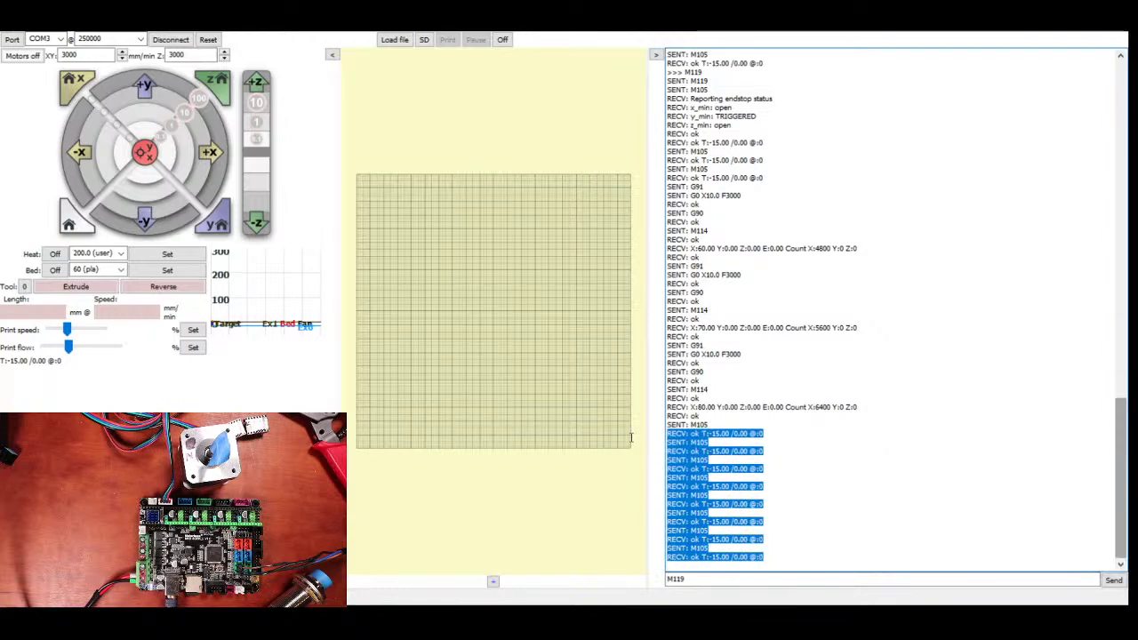
mouse_move(765, 435)
left_mouse_down()
mouse_move(637, 435)
mouse_move(777, 434)
left_mouse_up()
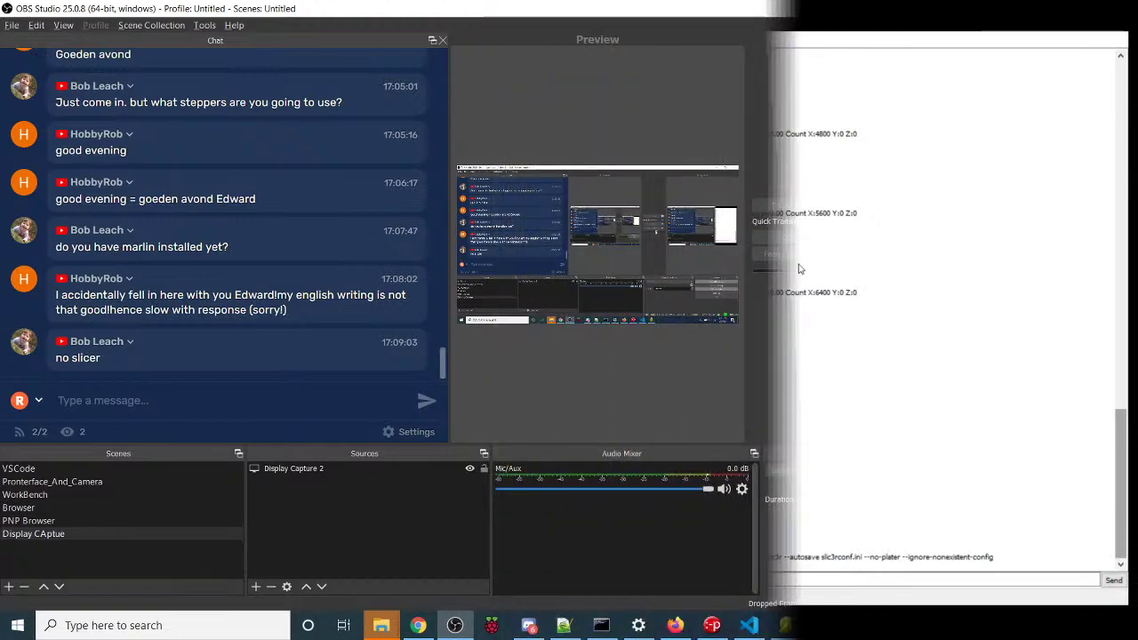
Return to OBS Studio and load the Pronterface_And_Camera scene
left_click(786, 625)
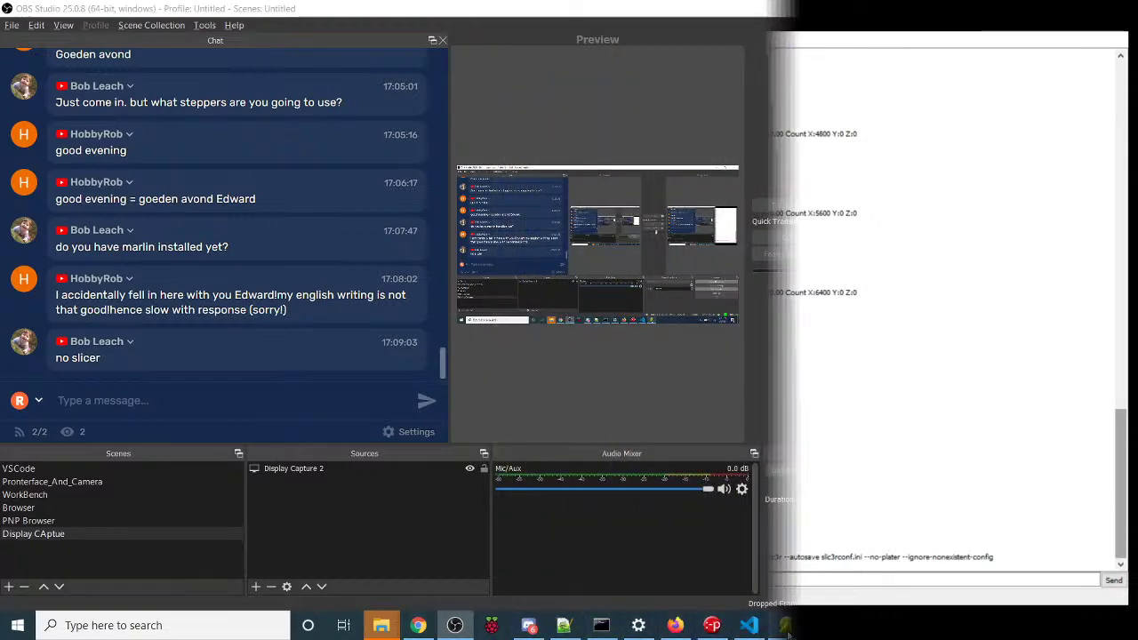
key("alt+Tab")
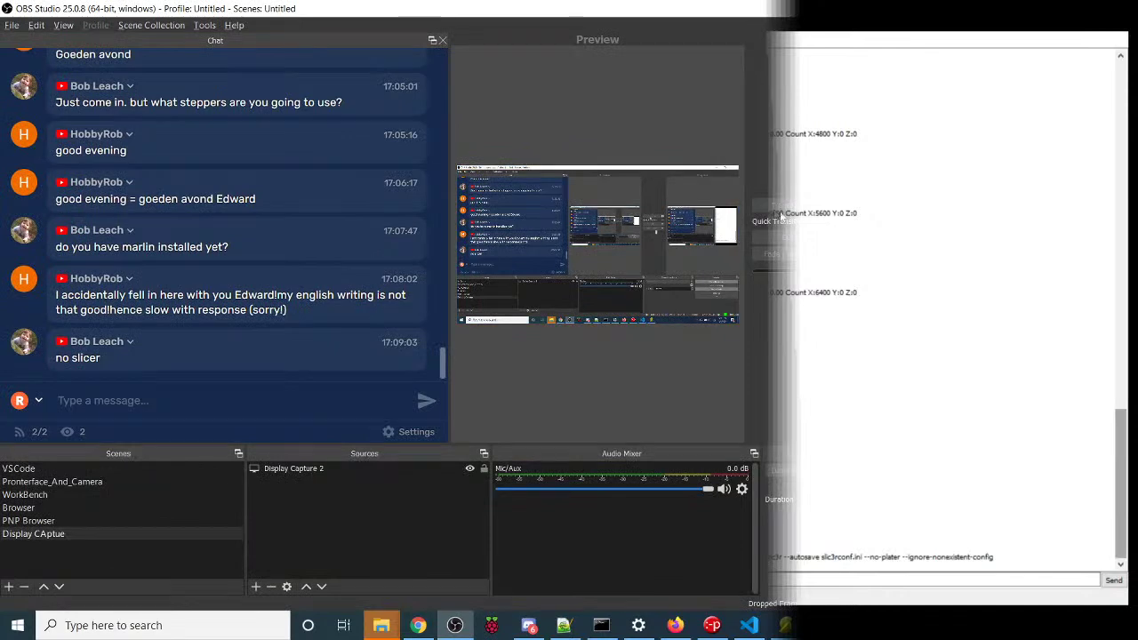
left_click(803, 273)
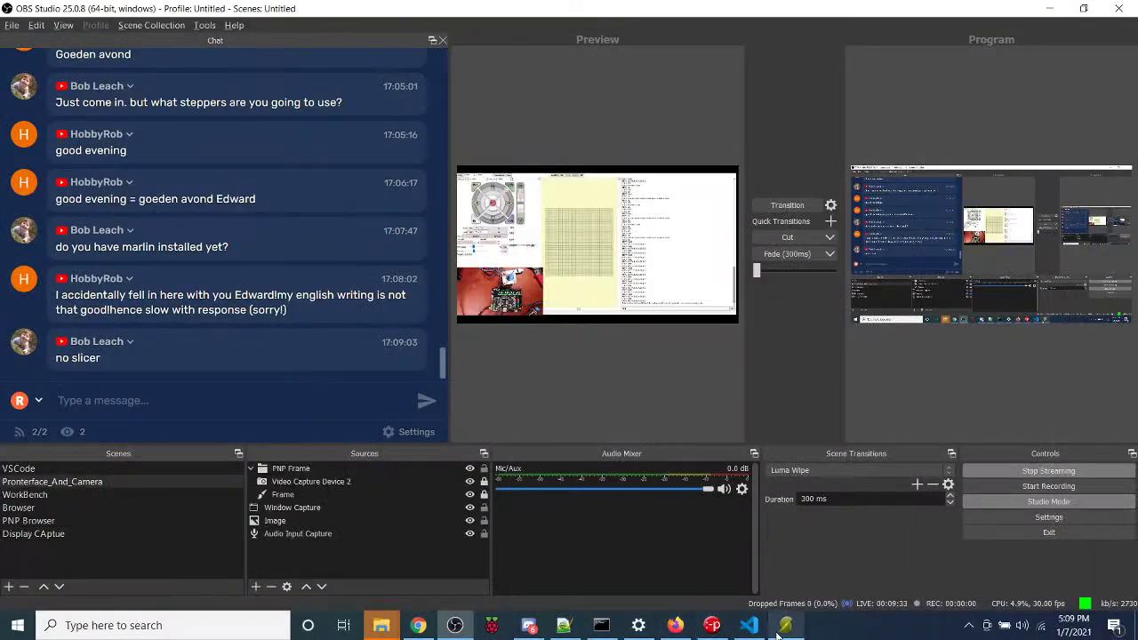
Bring Slic3r forward and browse the Filament, Printer and Print Settings tabs
left_click(786, 625)
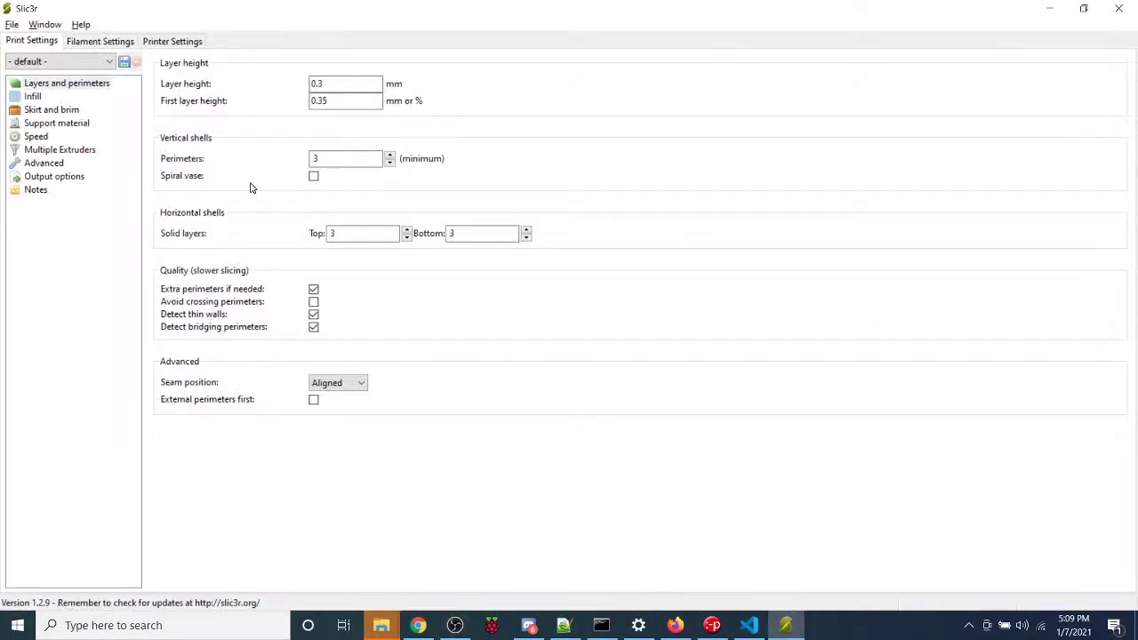
left_click(92, 40)
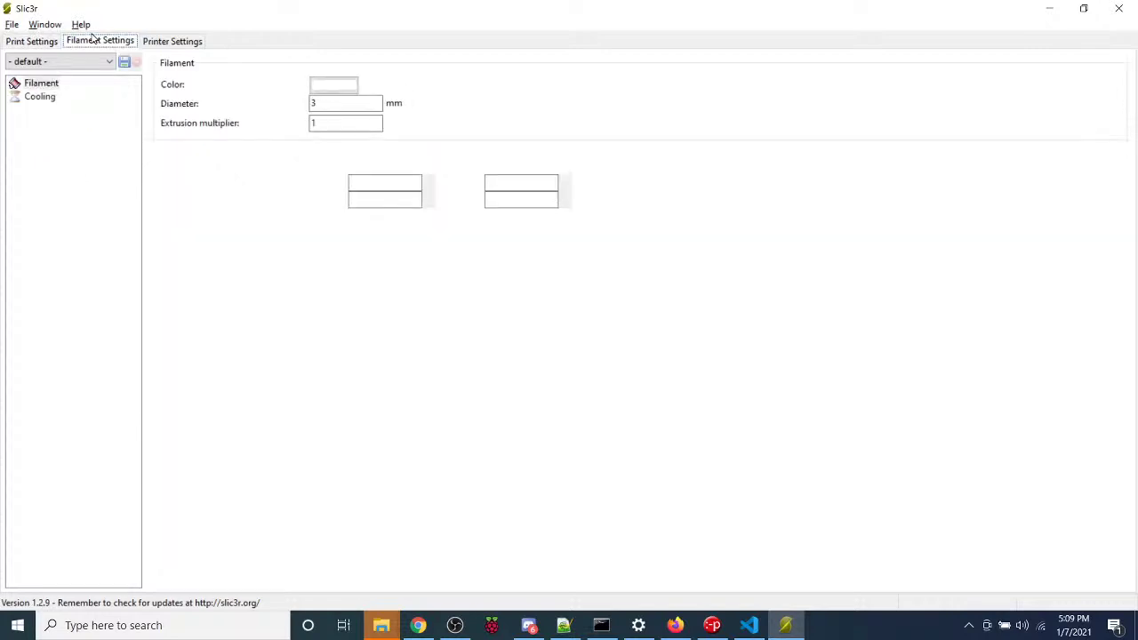
left_click(149, 41)
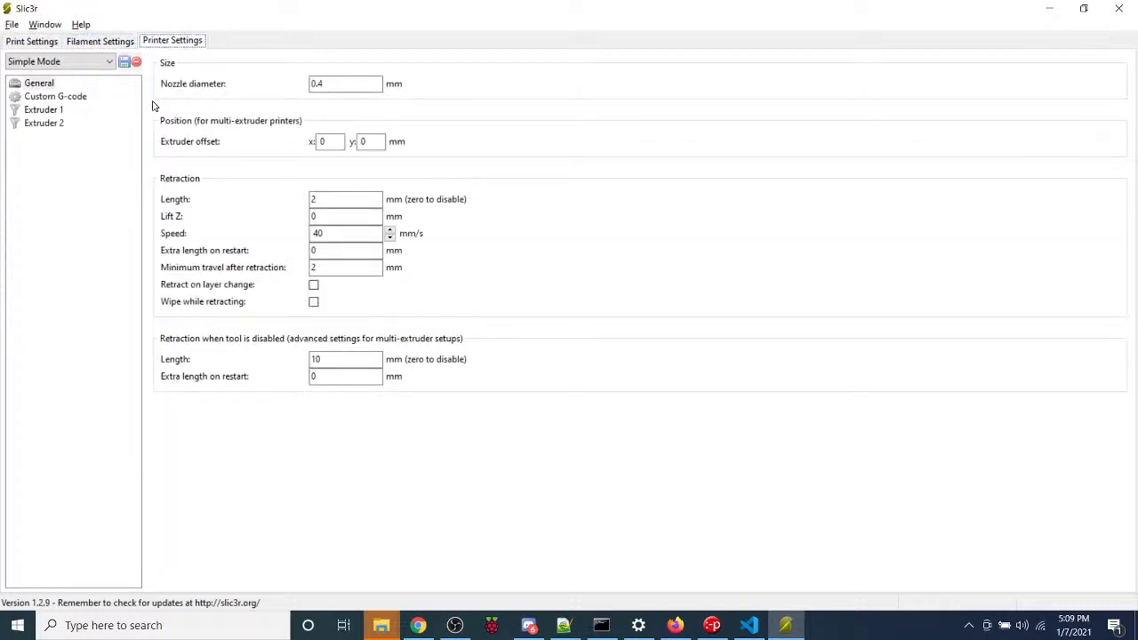
left_click(20, 42)
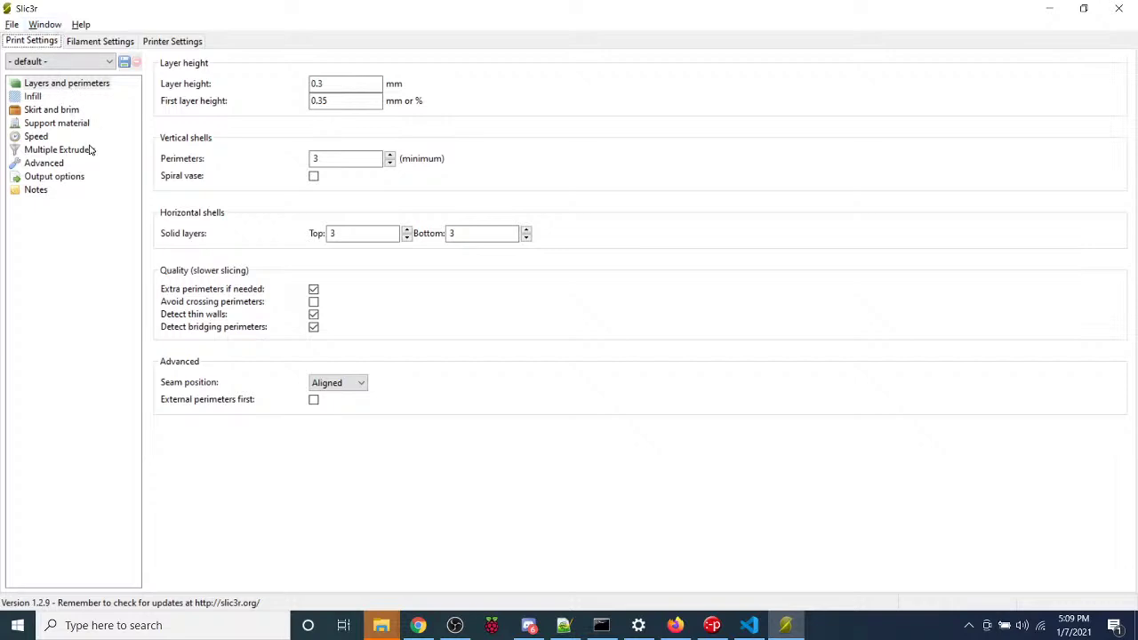
Browse the File and Window menus, the filament settings, and the Help menu
left_click(10, 24)
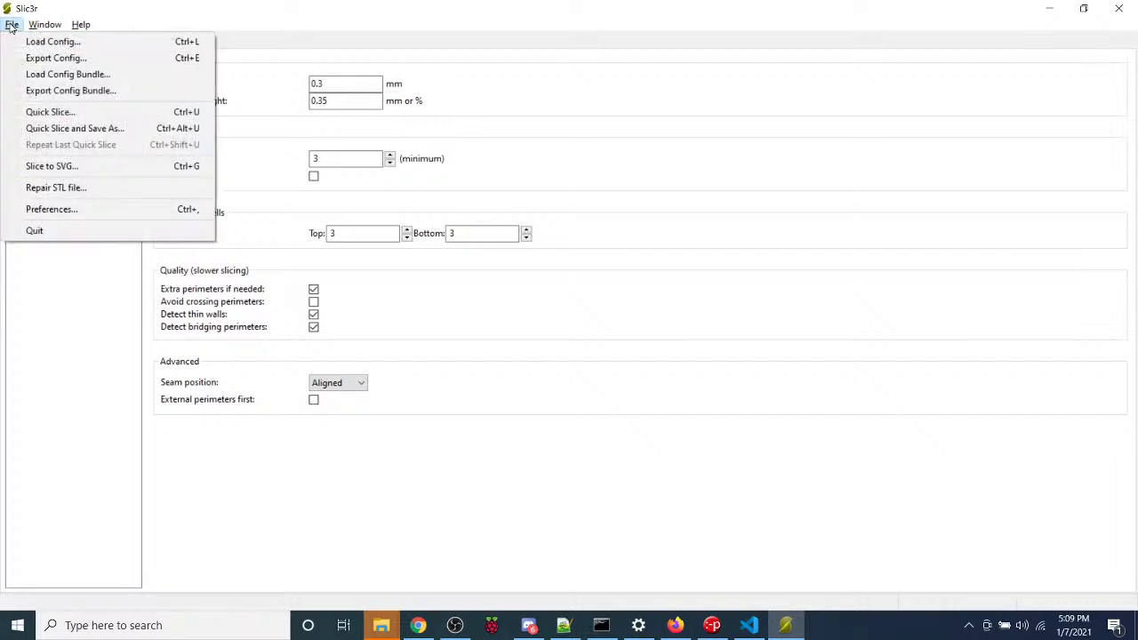
mouse_move(36, 25)
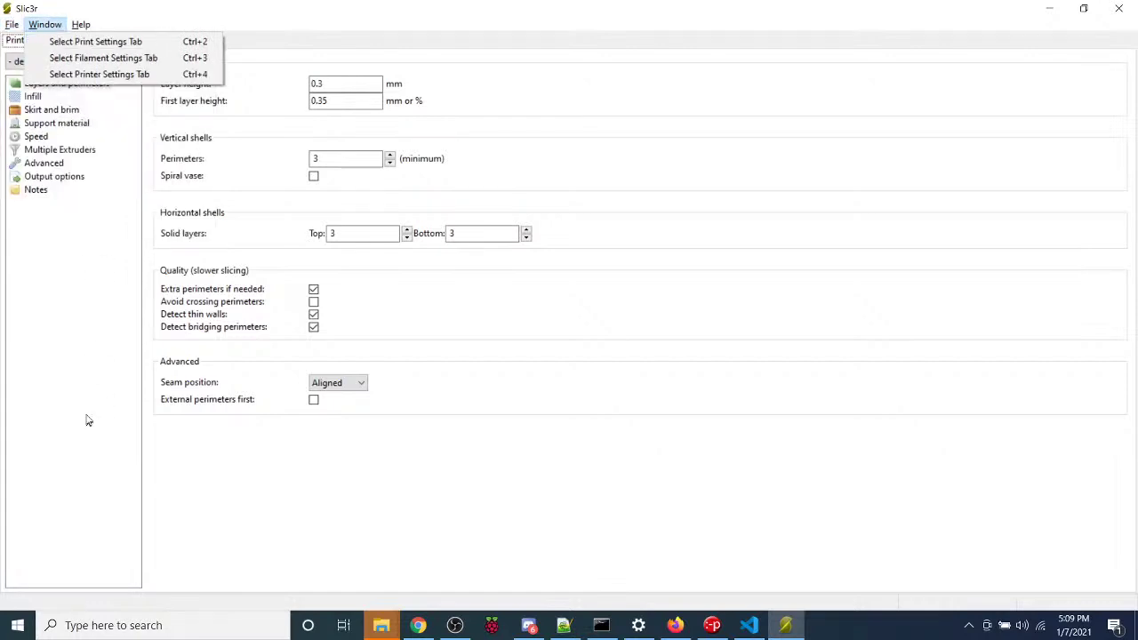
left_click(88, 420)
left_click(110, 41)
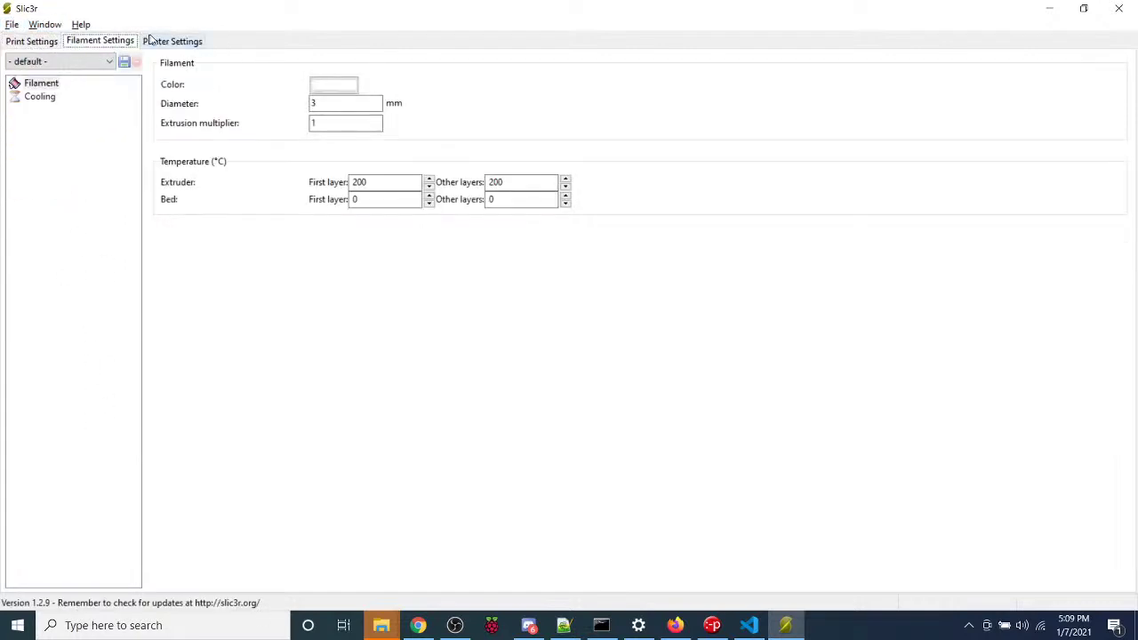
left_click(80, 25)
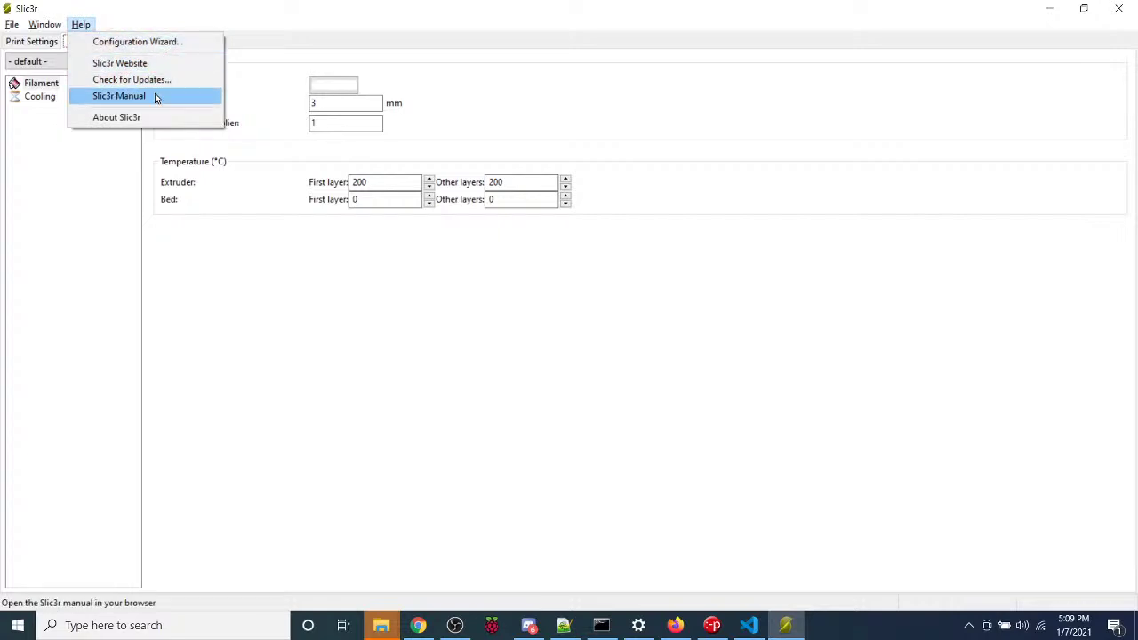
mouse_move(41, 24)
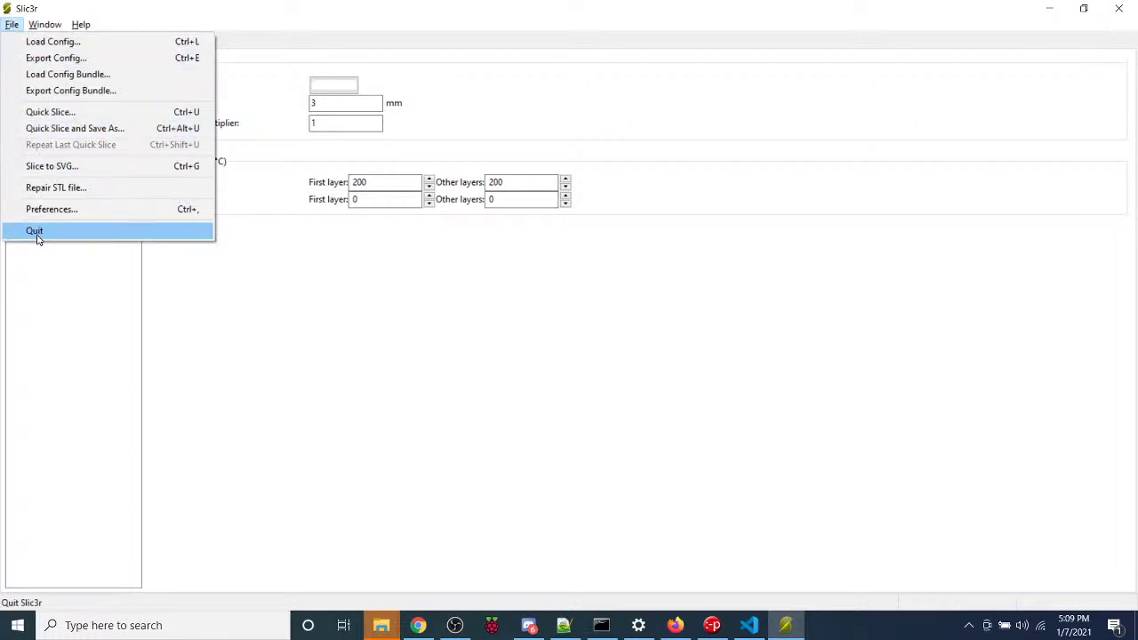
Keep the Preferences Mode on Expert and confirm, then reopen Preferences and close them unchanged
left_click(49, 210)
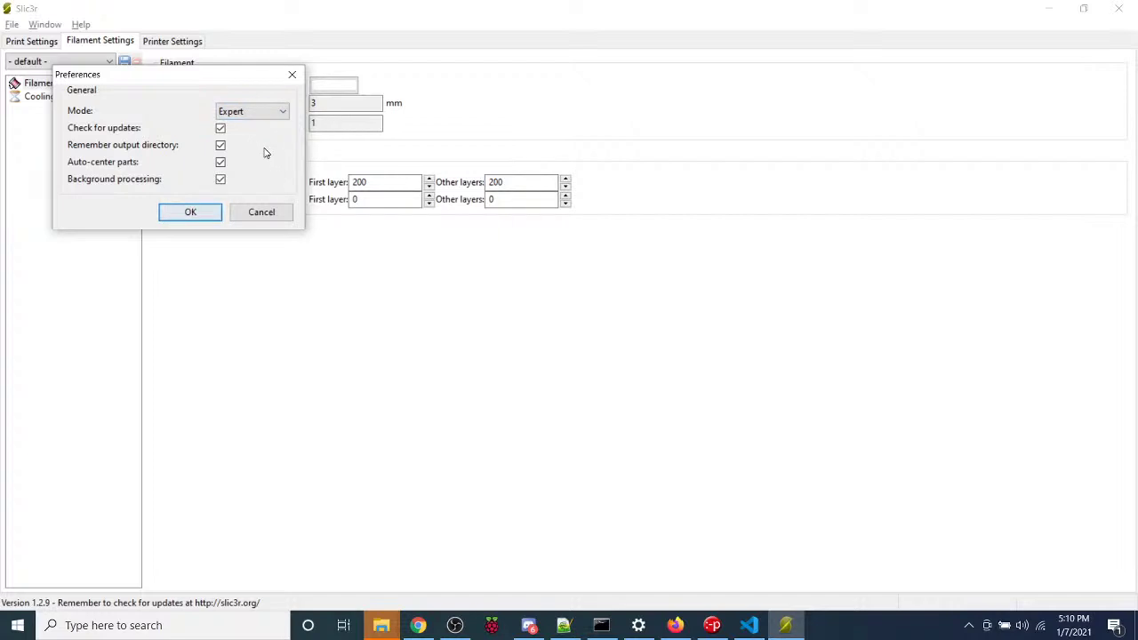
left_click(274, 111)
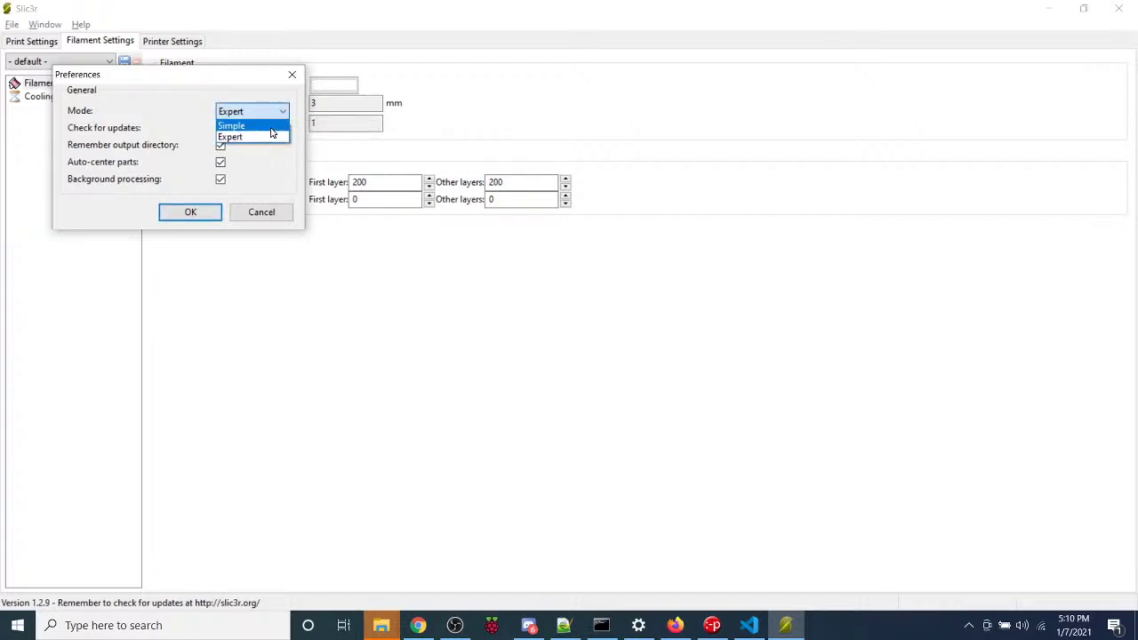
left_click(129, 184)
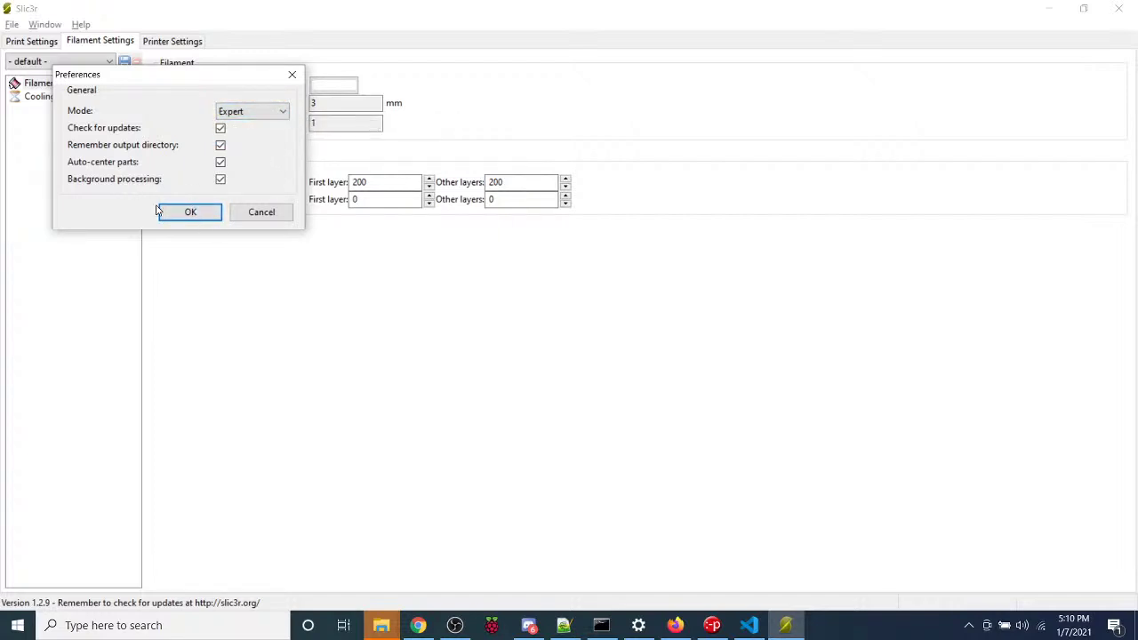
left_click(176, 214)
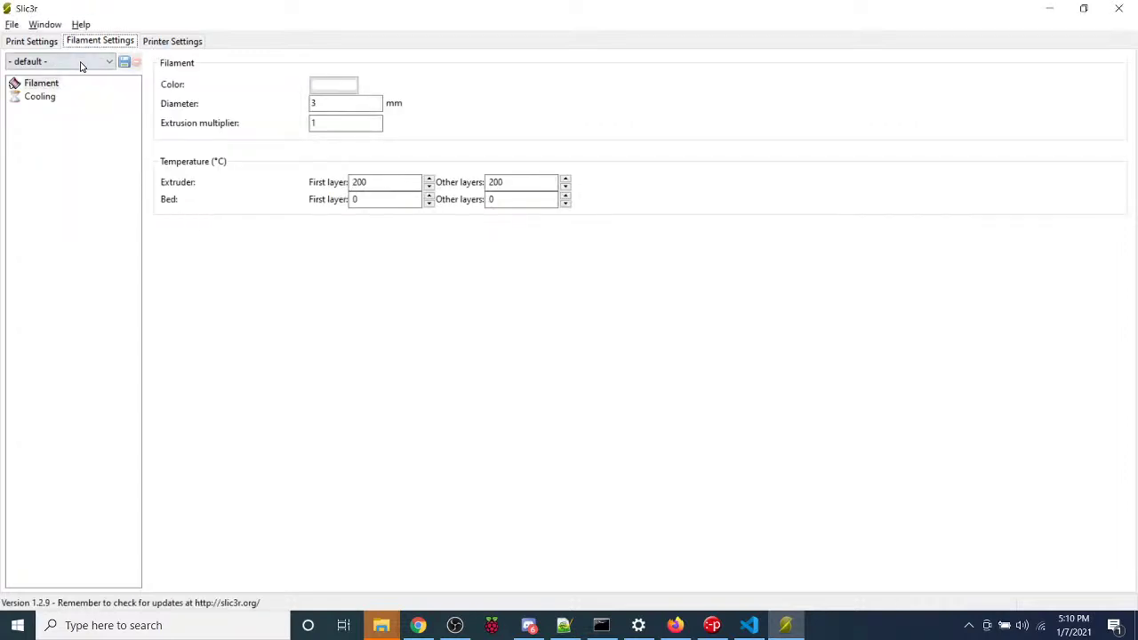
left_click(8, 26)
mouse_move(29, 36)
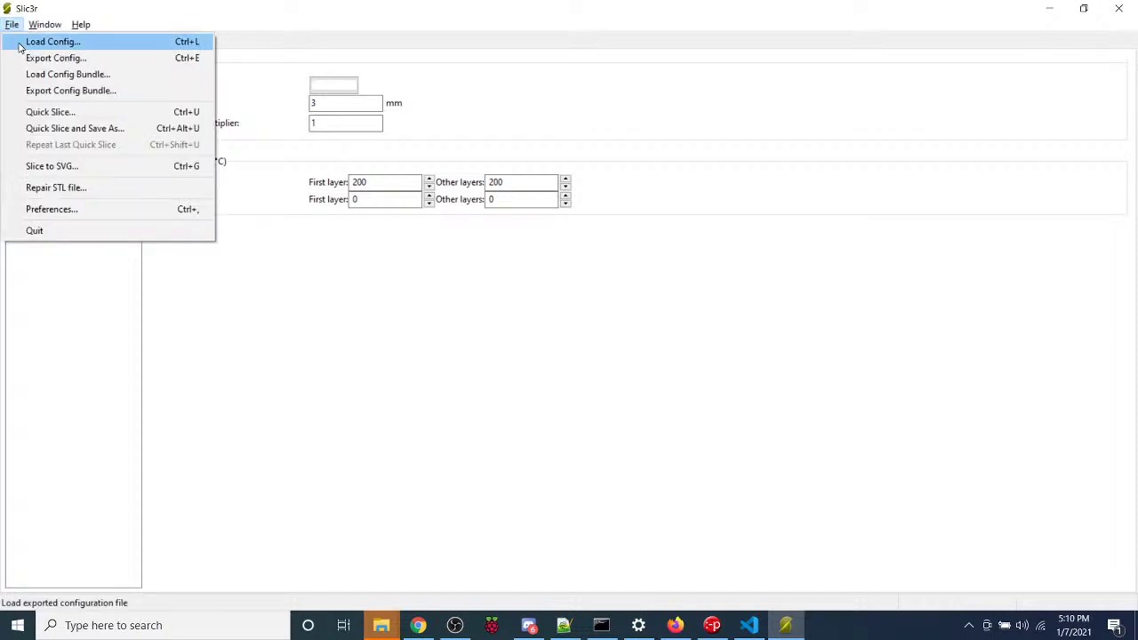
left_click(50, 209)
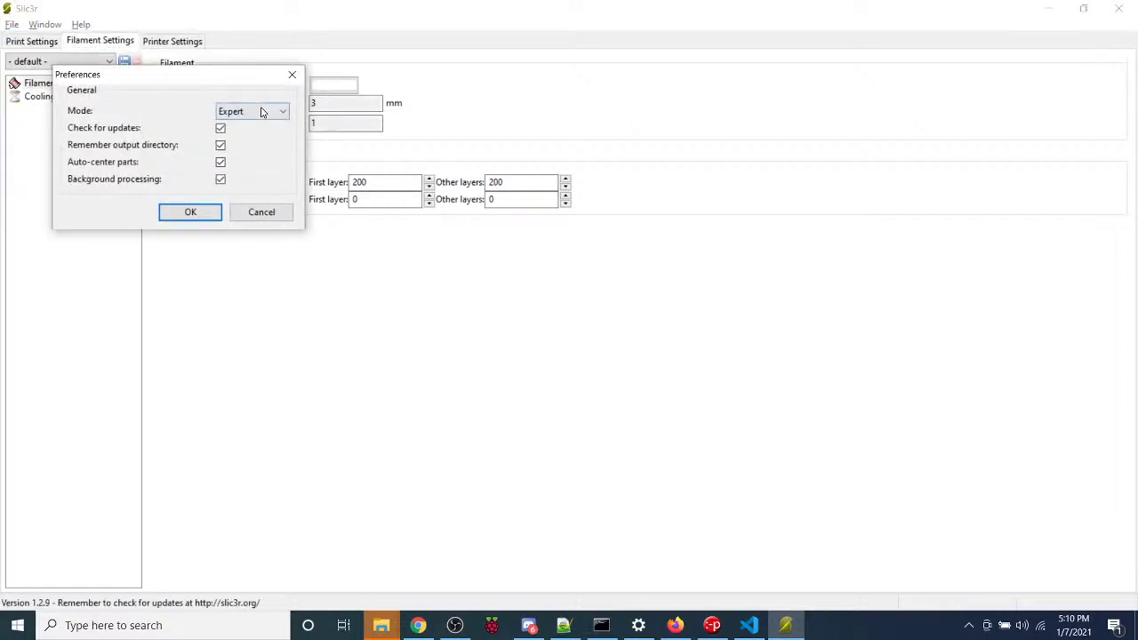
left_click(266, 213)
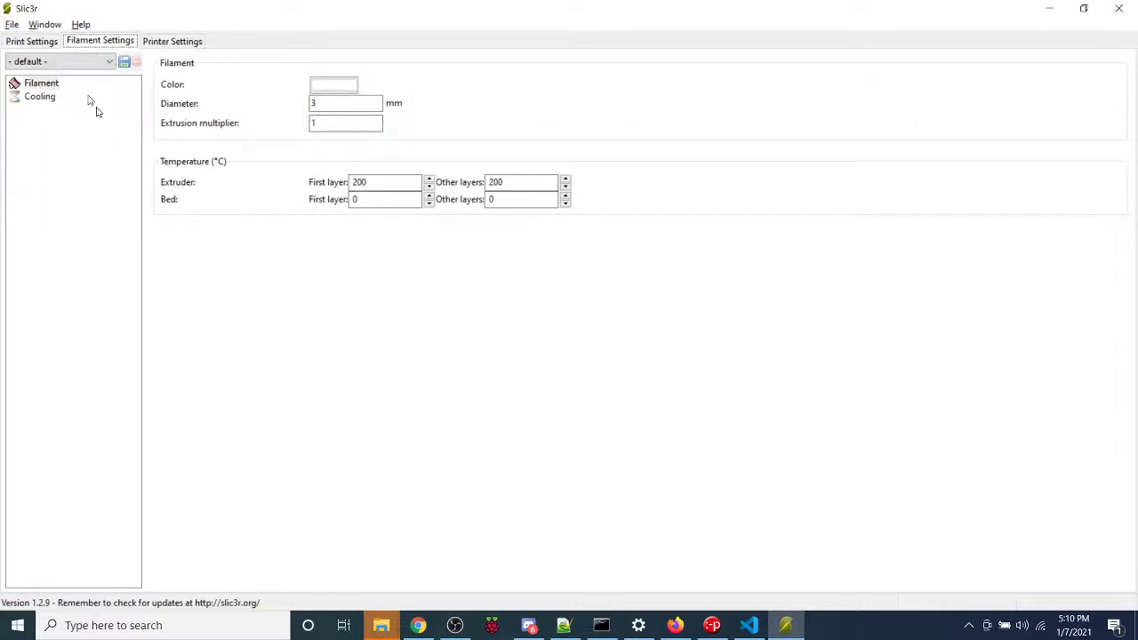
Check the Layers and perimeters settings: 0.3 mm layer height, 0.35 mm first layer
left_click(22, 43)
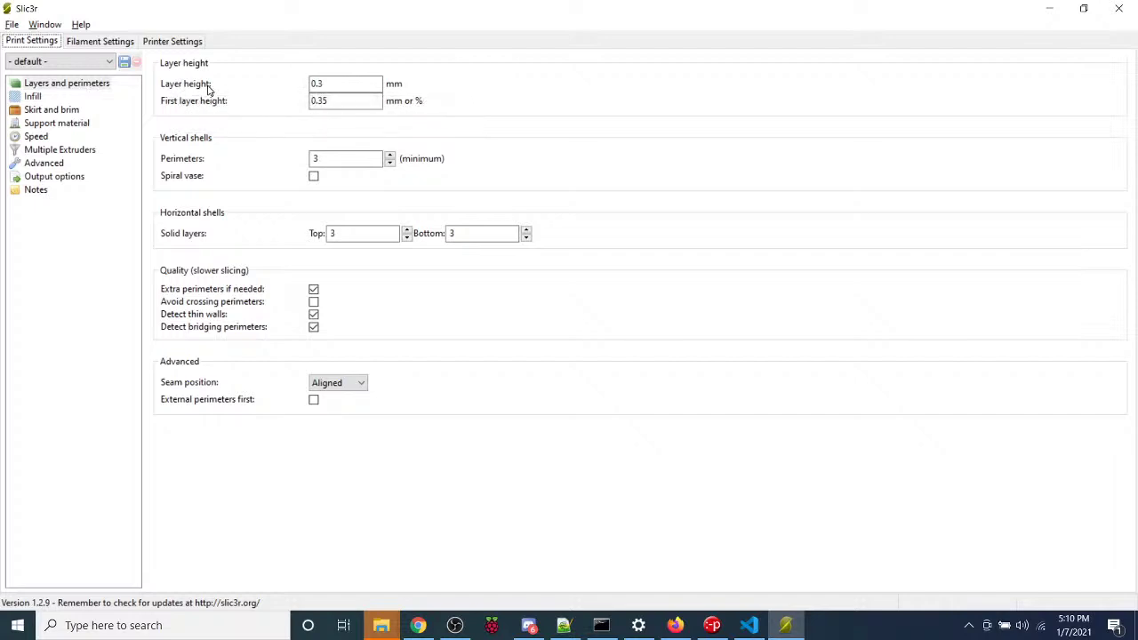
left_click(368, 84)
left_click(338, 101)
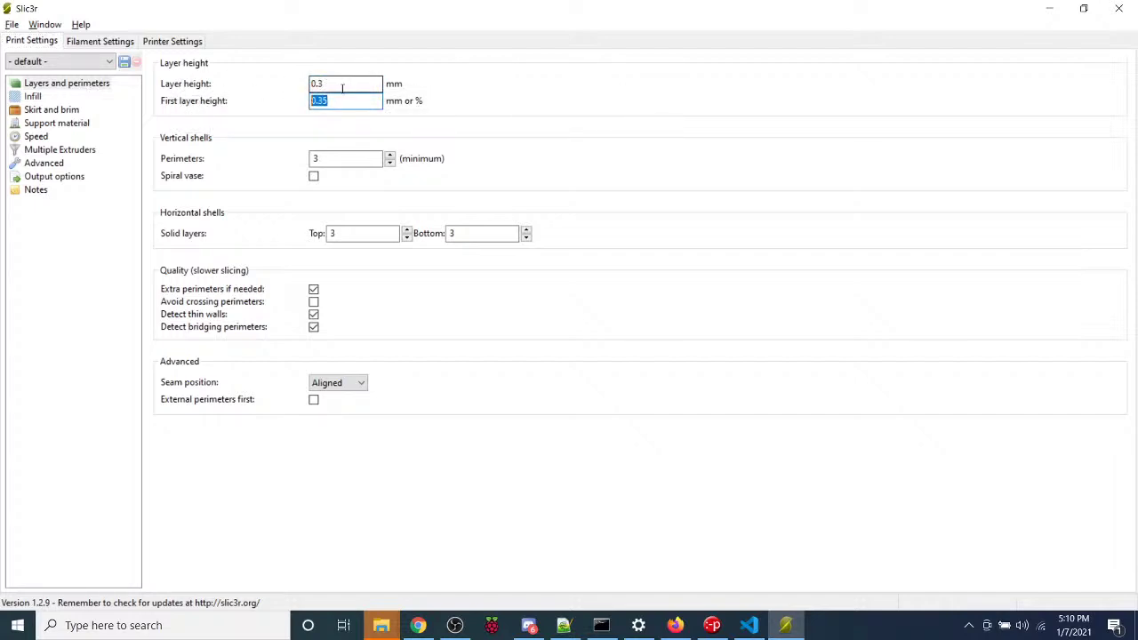
left_click(325, 84)
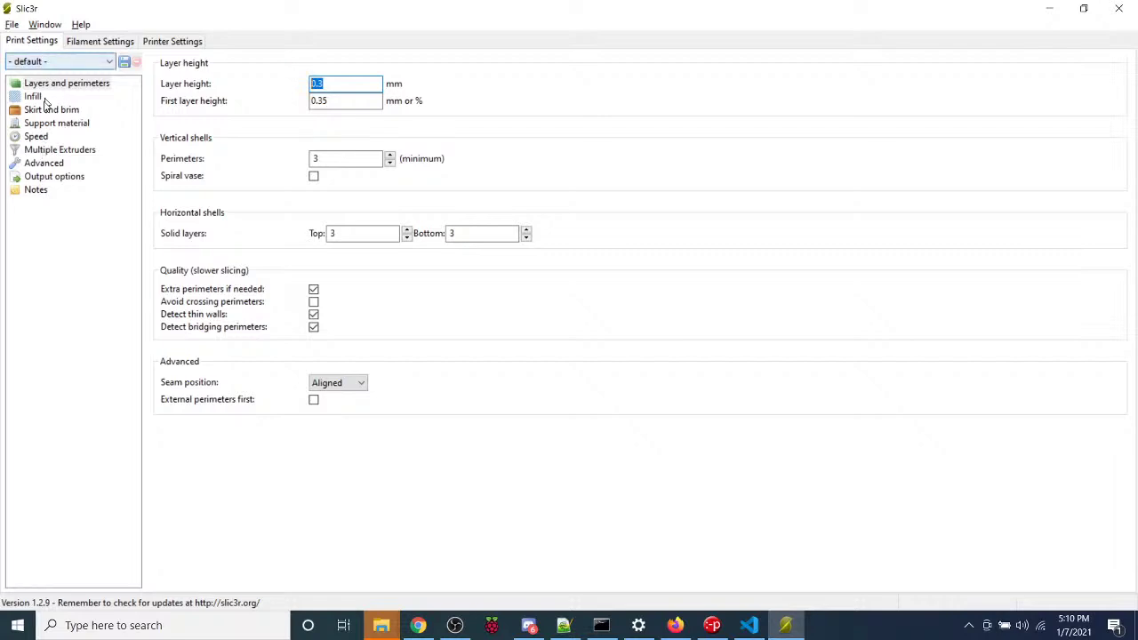
Set the filament diameter to 1.75 mm
left_click(103, 40)
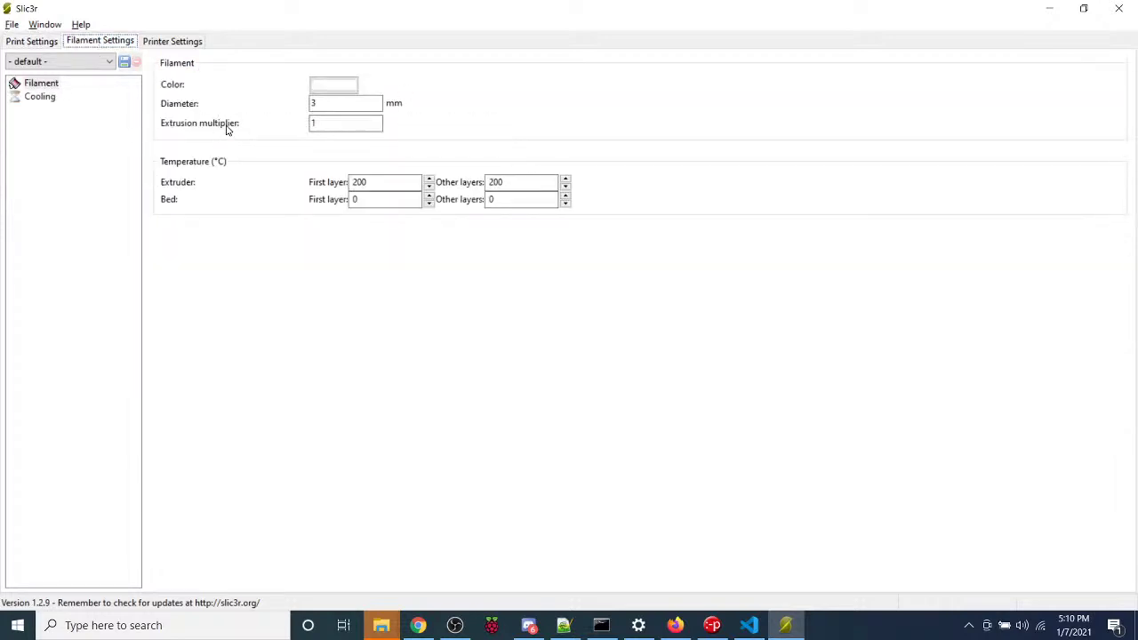
double_click(317, 103)
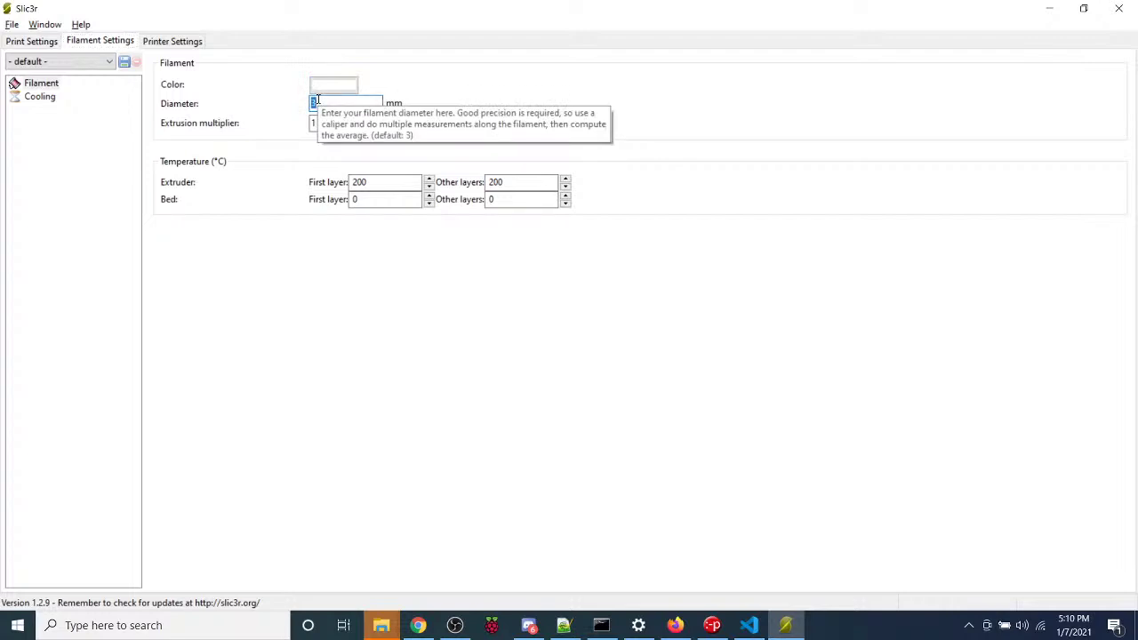
type("1.75")
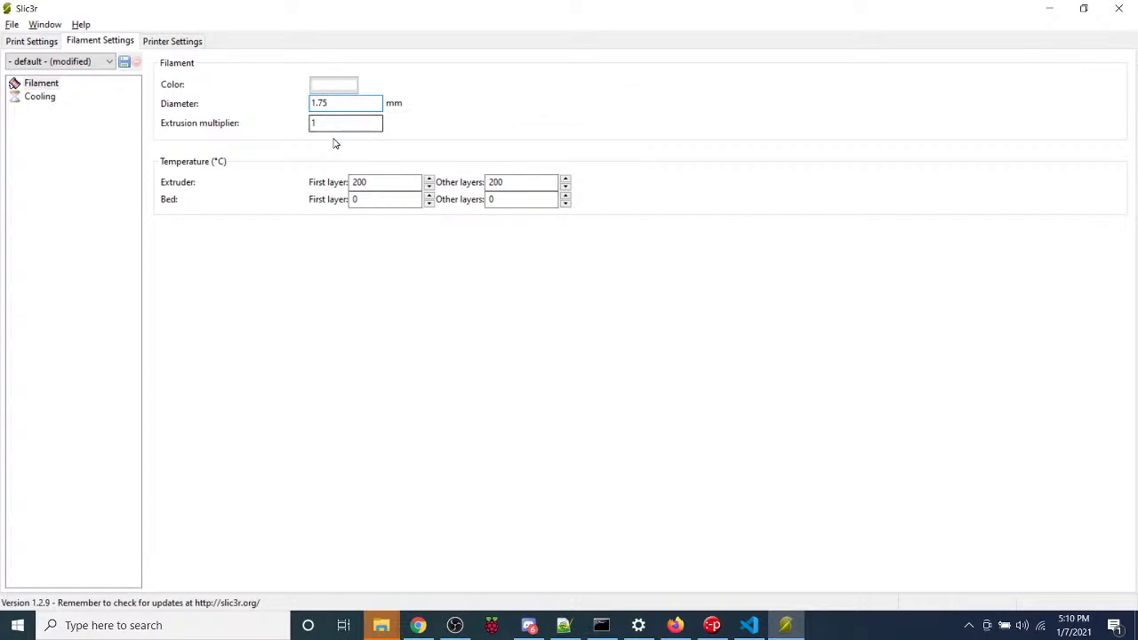
Set the bed first-layer temperature to 60 °C and check the Cooling page
left_click(361, 181)
left_click(389, 201)
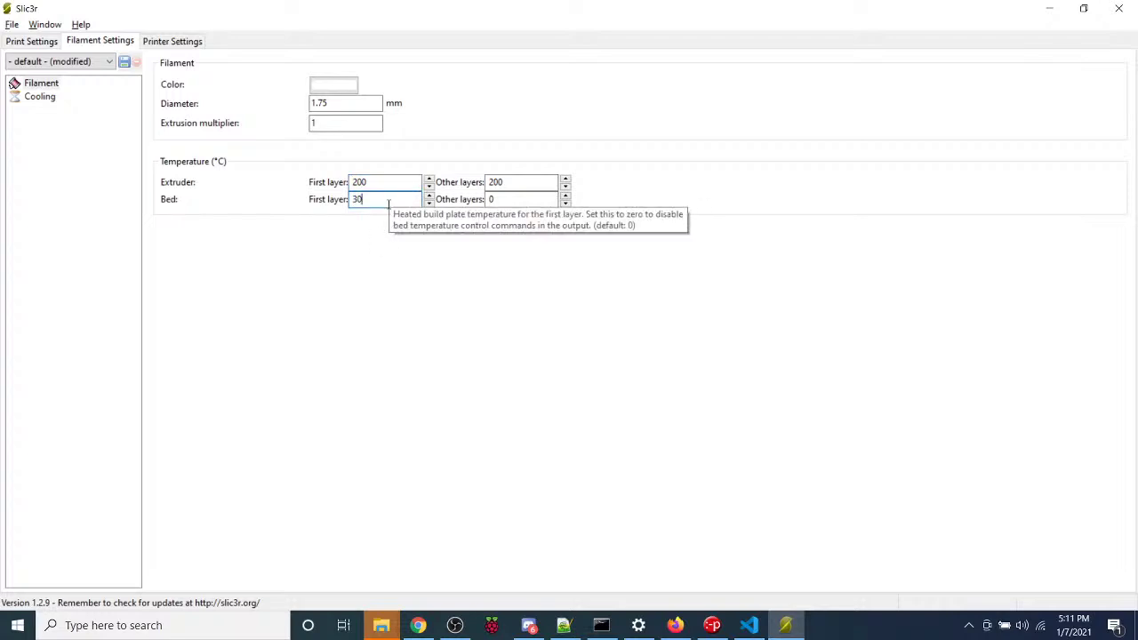
left_click(493, 199)
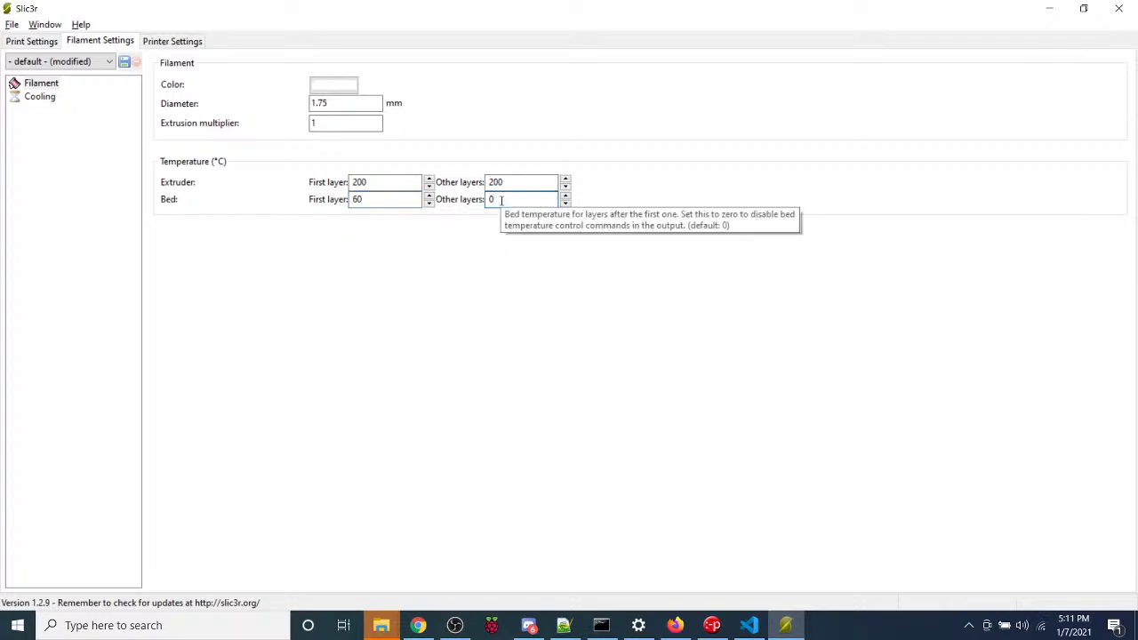
left_click_drag(494, 197, 478, 193)
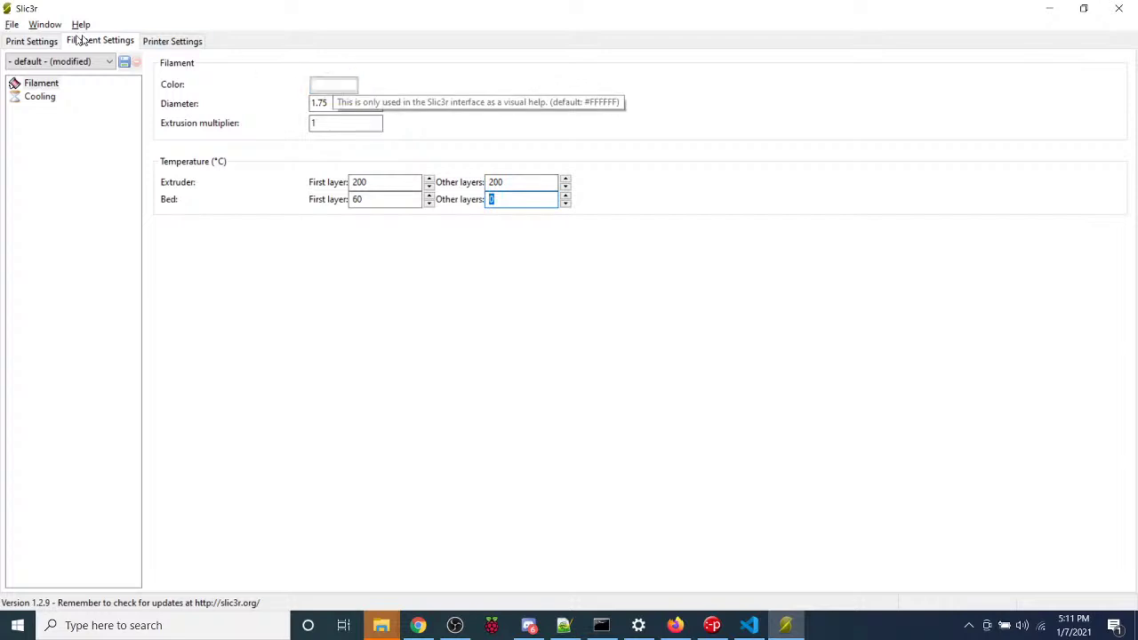
left_click(44, 100)
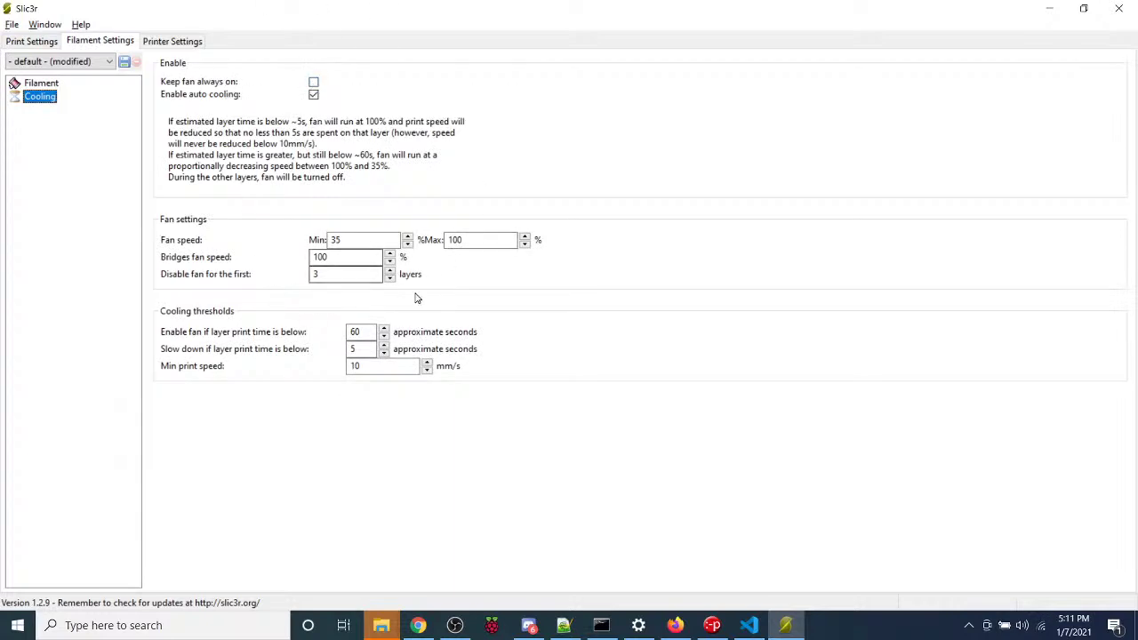
left_click(31, 41)
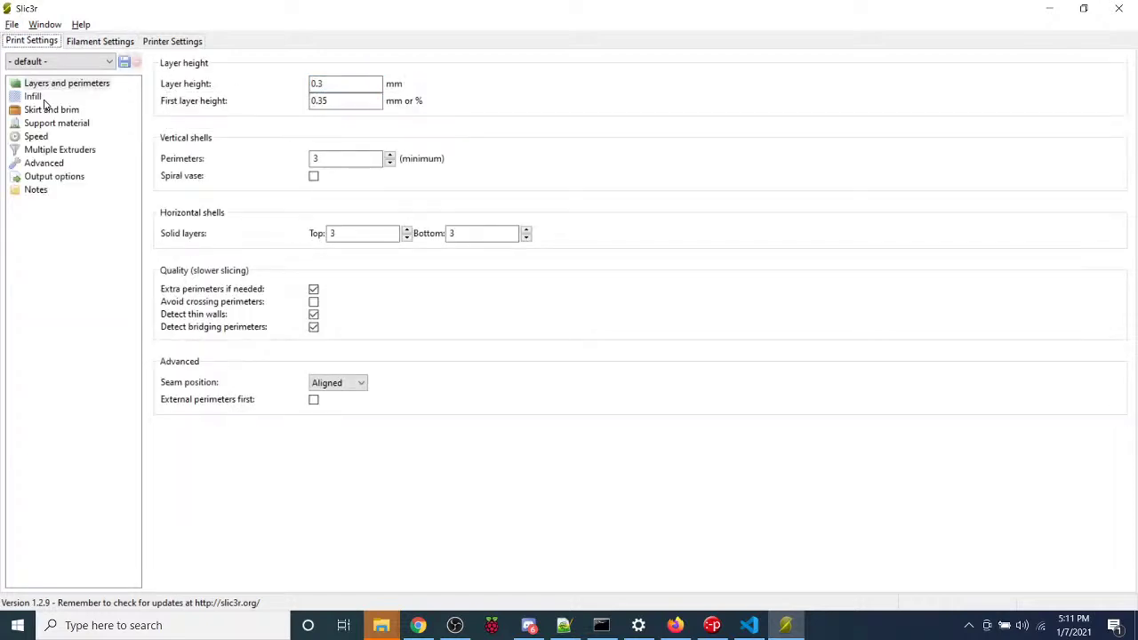
Review Infill: 20 fill density, Honeycomb fill pattern, Rectilinear top/bottom pattern
left_click(33, 96)
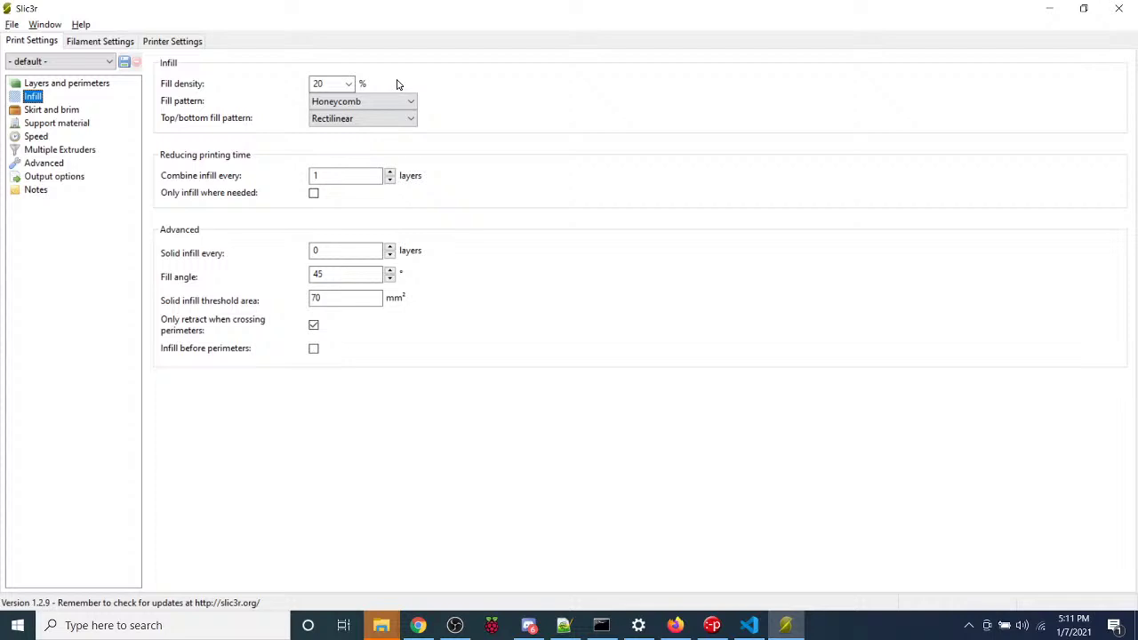
left_click(333, 84)
double_click(318, 83)
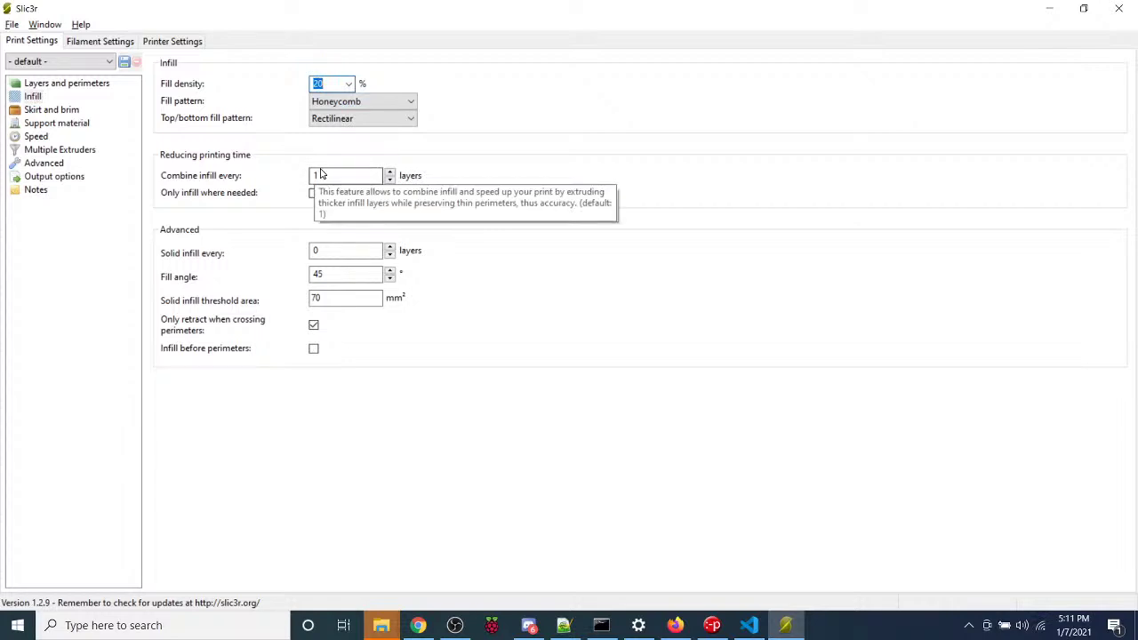
left_click(348, 102)
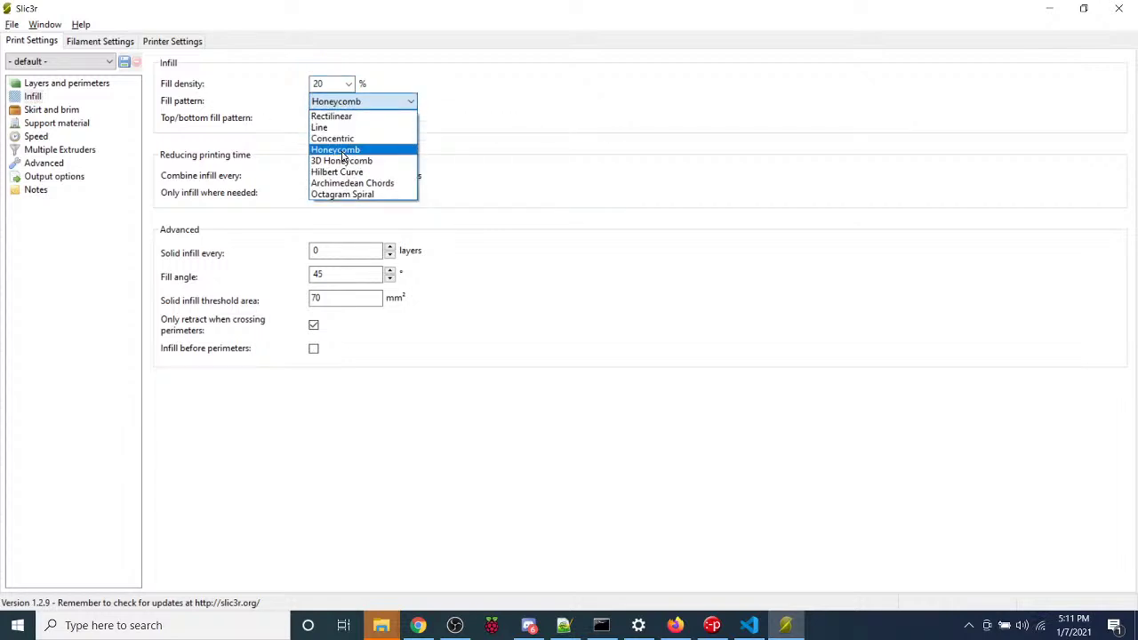
left_click(249, 125)
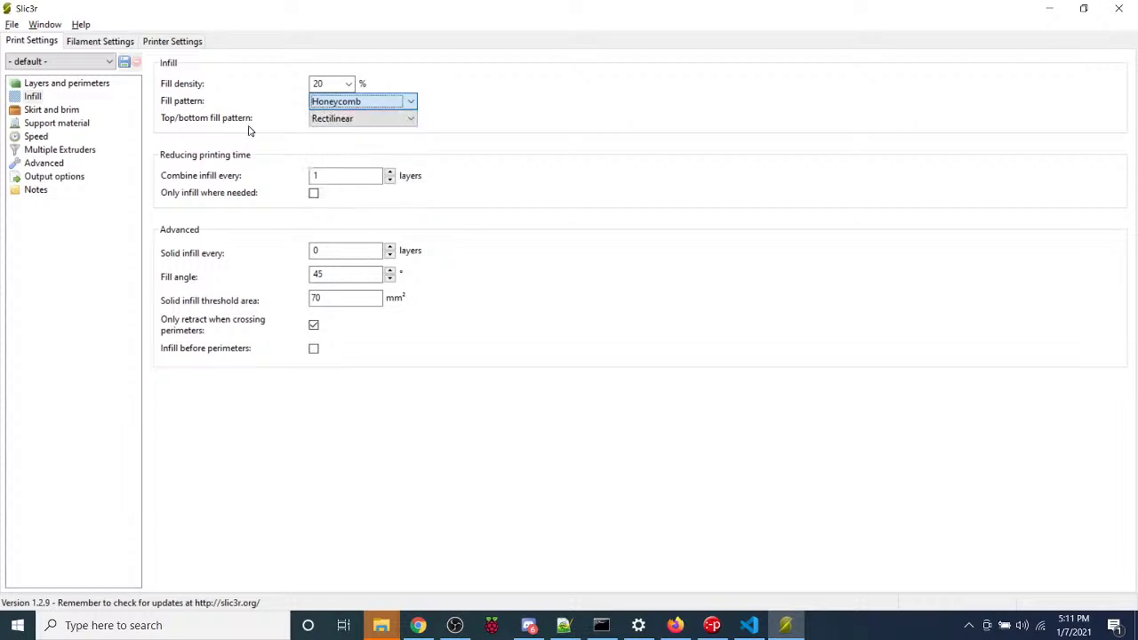
left_click(360, 122)
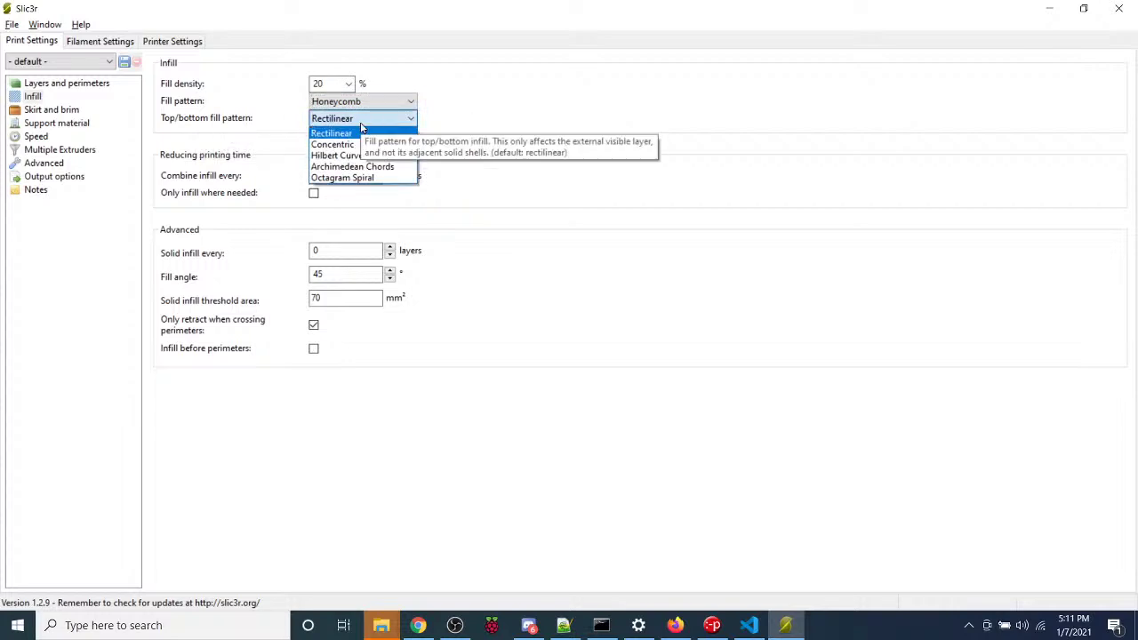
left_click(194, 224)
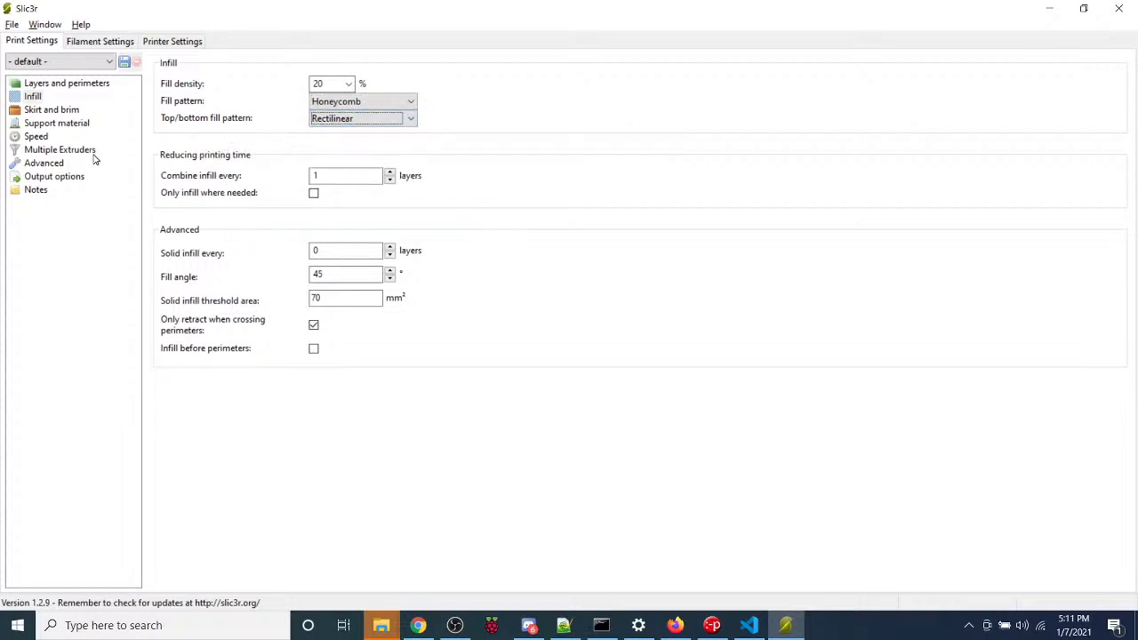
Browse the Skirt and brim, Support material and Speed pages (60/80/130 mm/s)
left_click(49, 110)
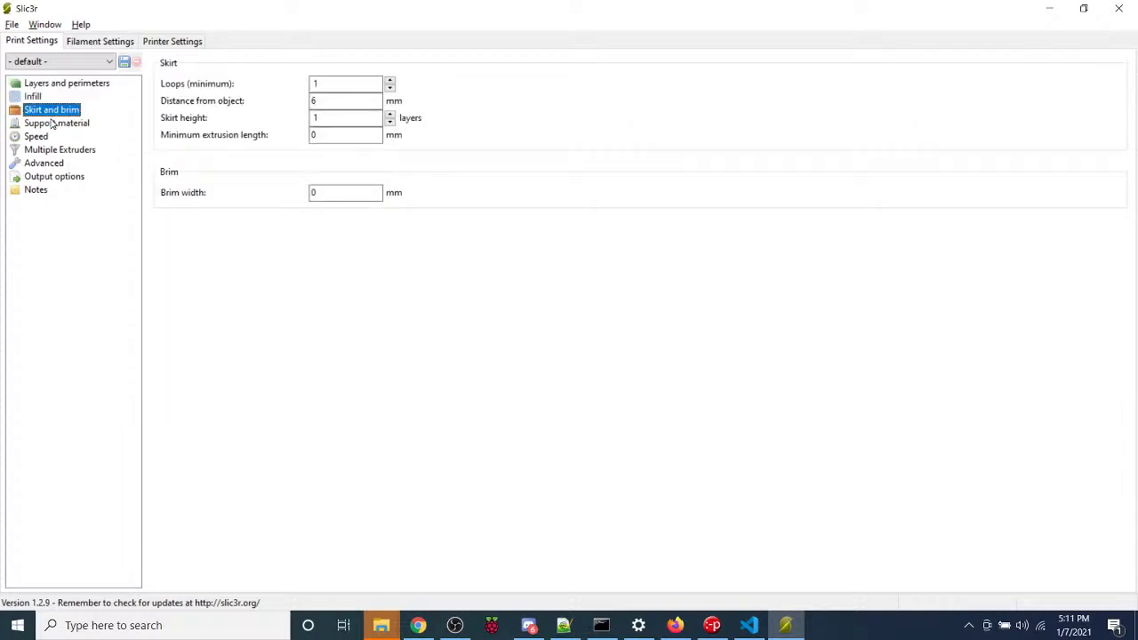
left_click(55, 123)
left_click(35, 136)
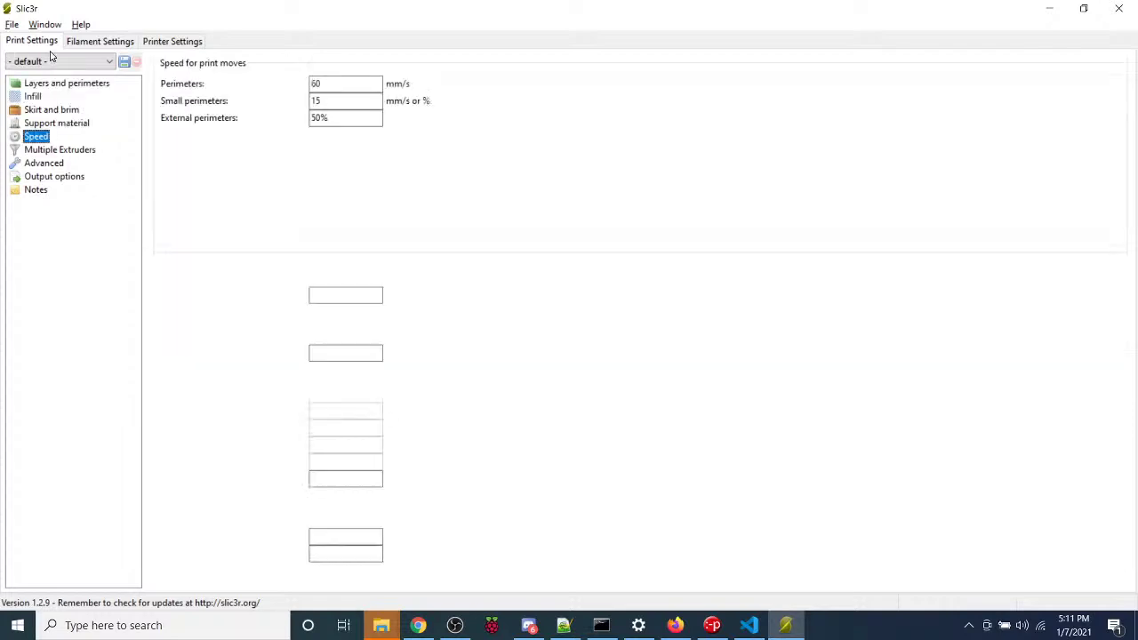
left_click(13, 25)
mouse_move(48, 24)
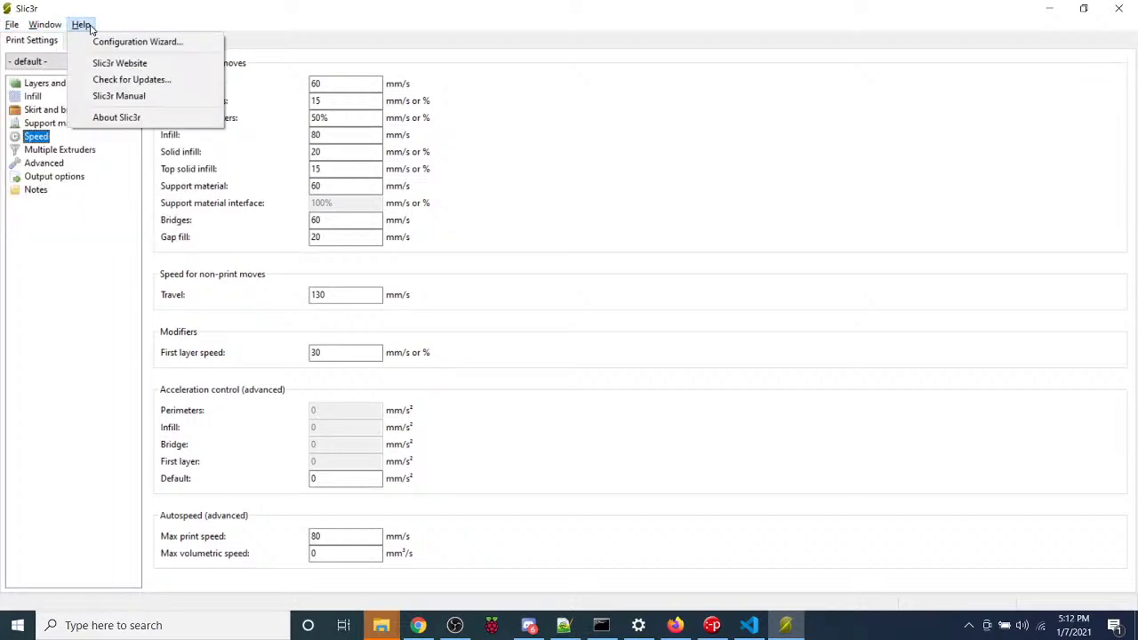
Start the configuration wizard, discarding filament changes, and accept the firmware and 200×200 bed
left_click(102, 41)
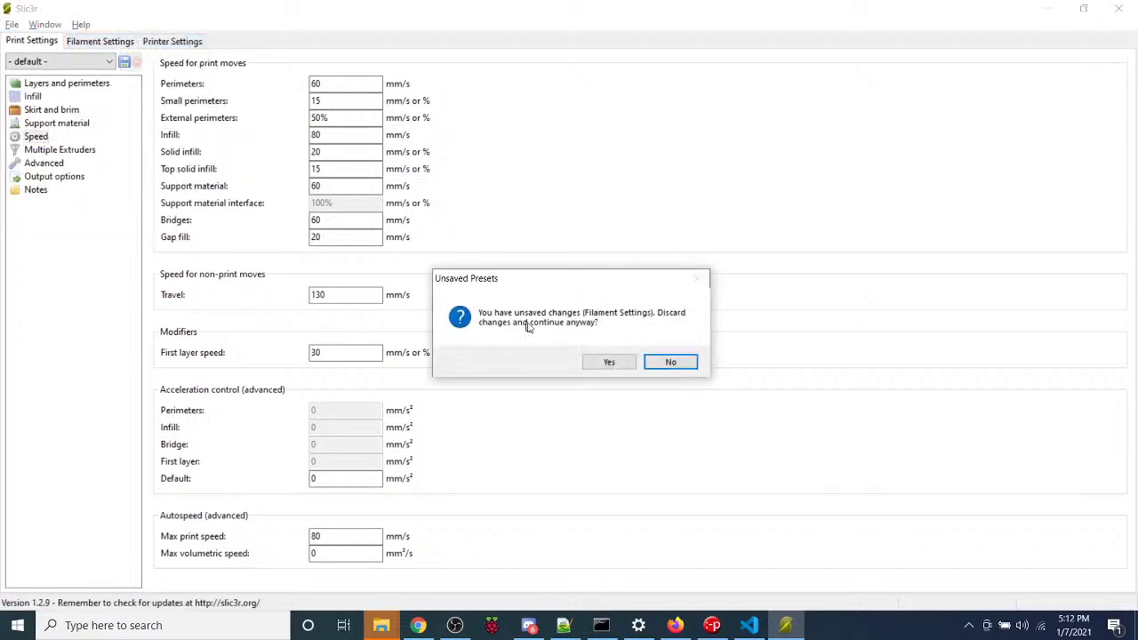
left_click(609, 361)
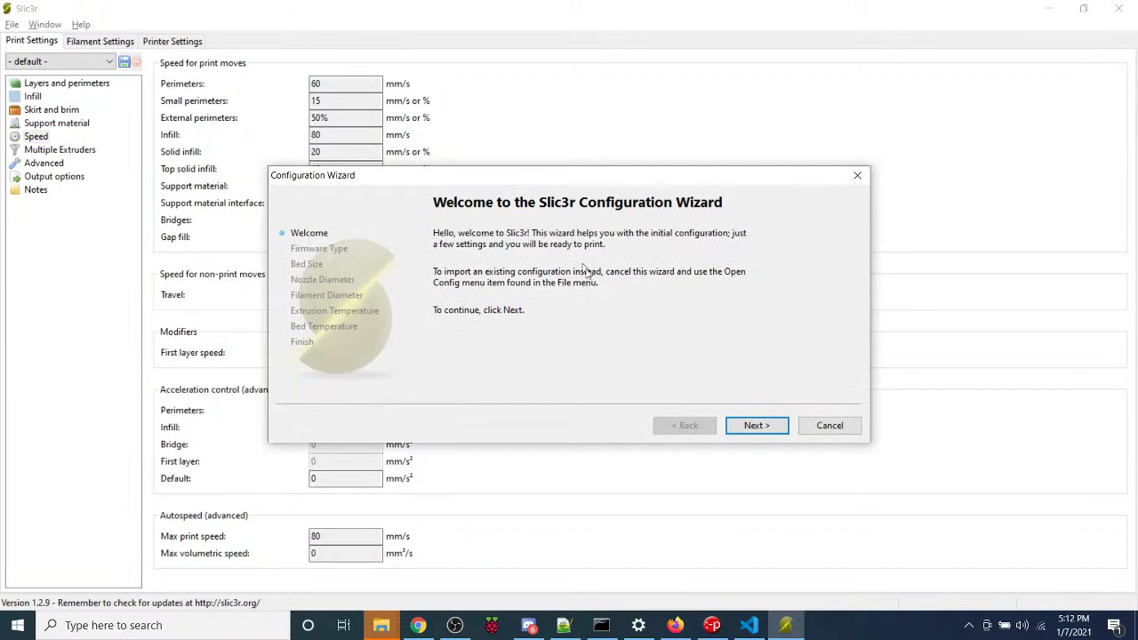
left_click(763, 426)
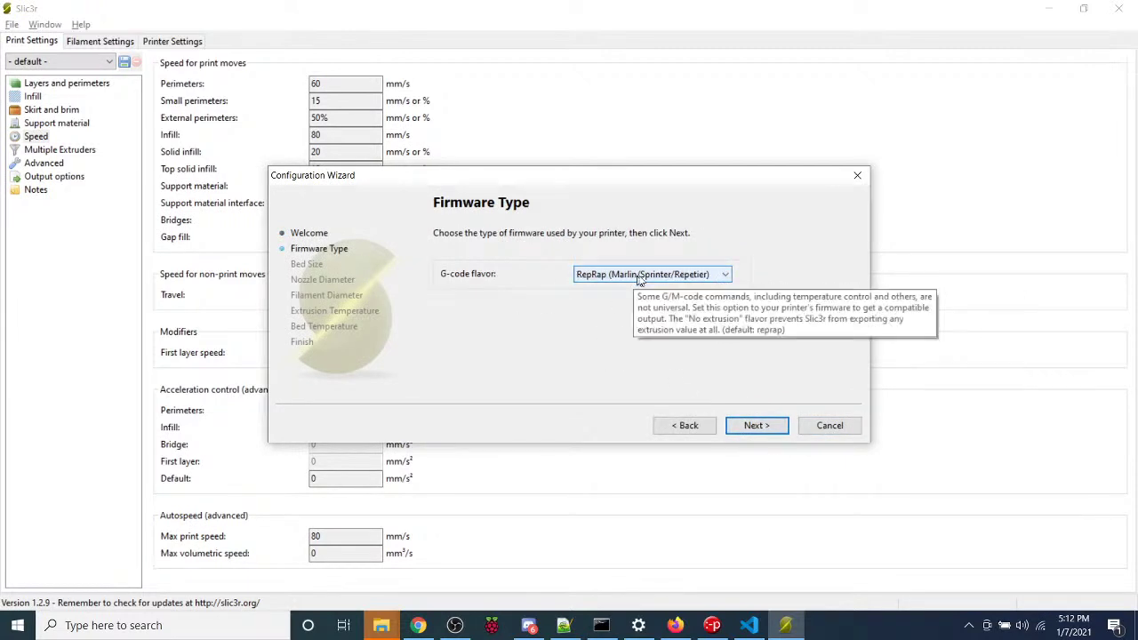
left_click(753, 428)
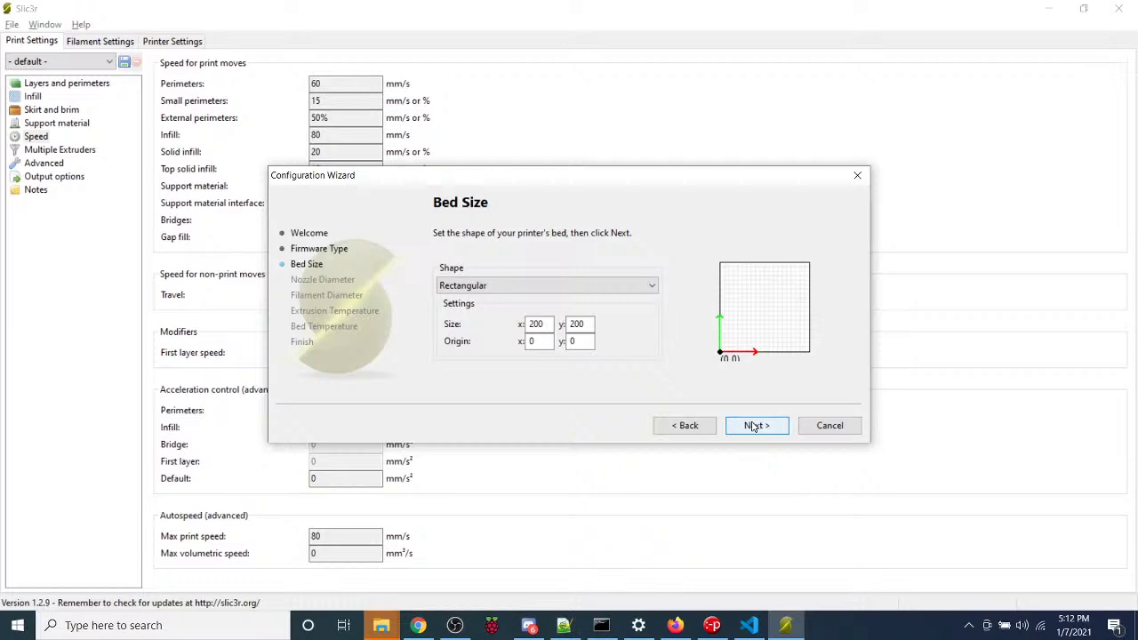
left_click(752, 427)
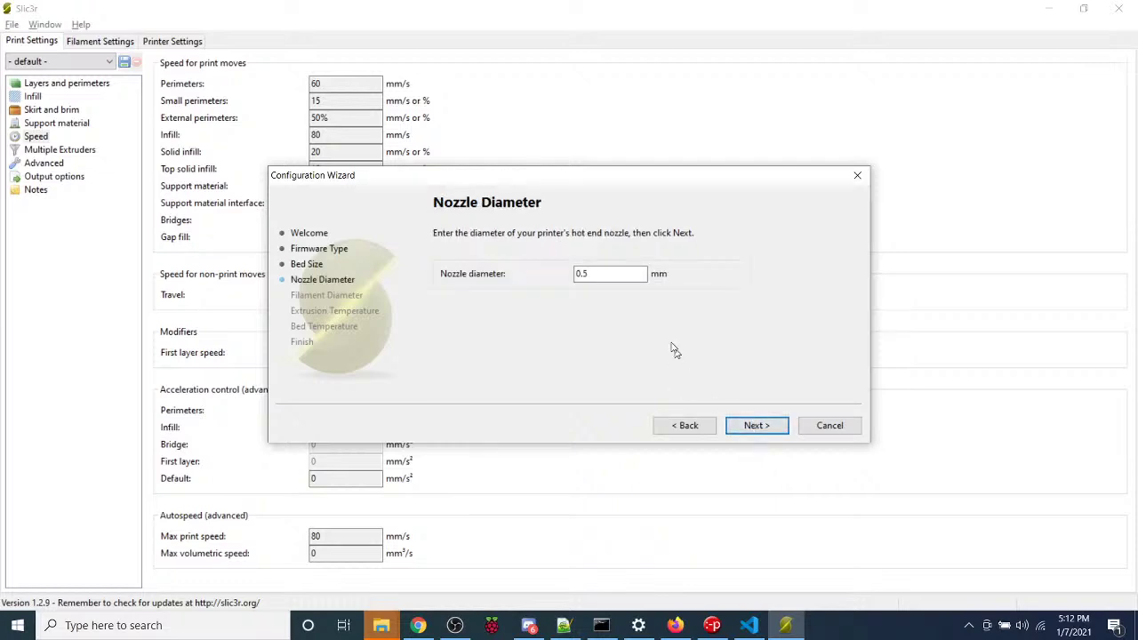
Set the wizard's nozzle diameter to 0.4 mm and filament diameter to 1.75 mm
left_click(622, 273)
left_click_drag(602, 269, 611, 294)
left_click(749, 433)
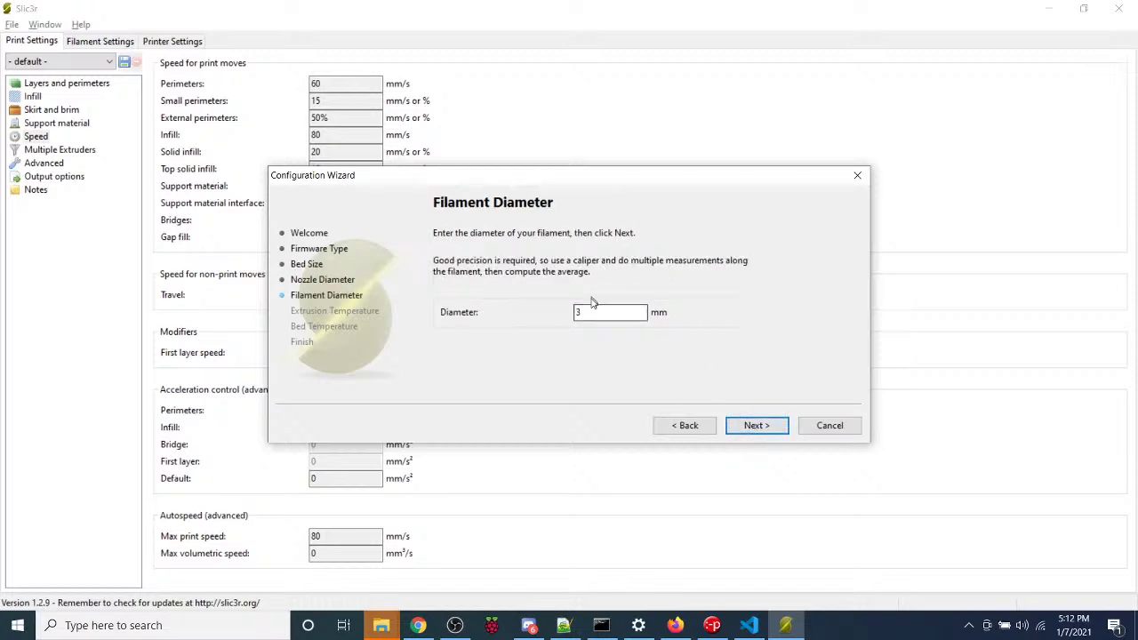
left_click_drag(582, 312, 561, 316)
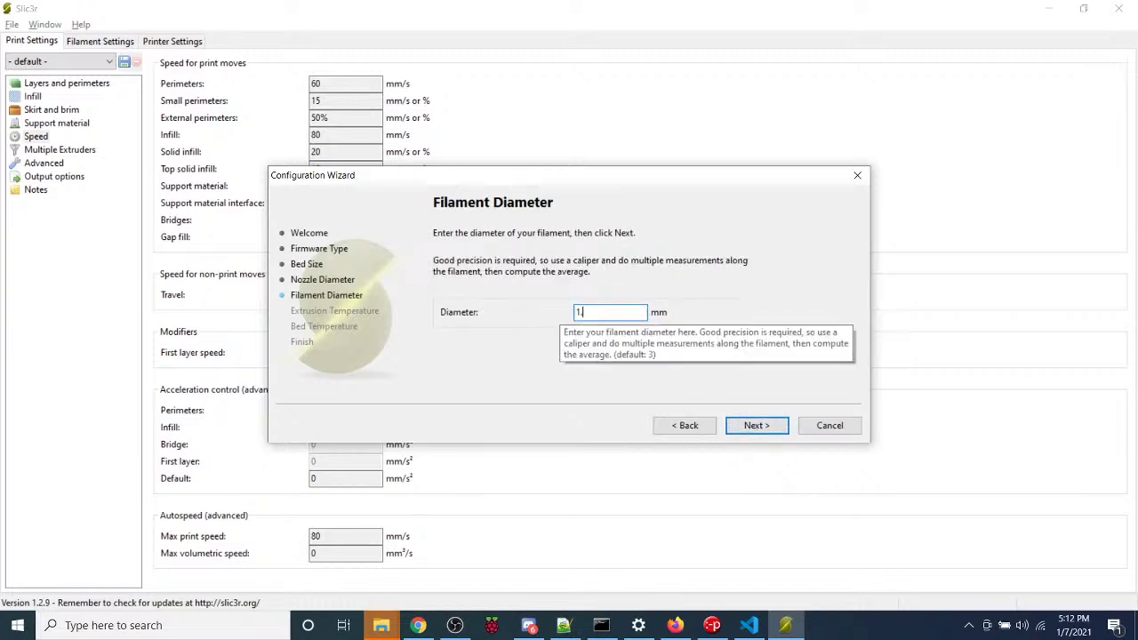
left_click(755, 429)
Keep 200 °C extrusion, set the bed temperature to 60 °C and finish the wizard
left_click(762, 429)
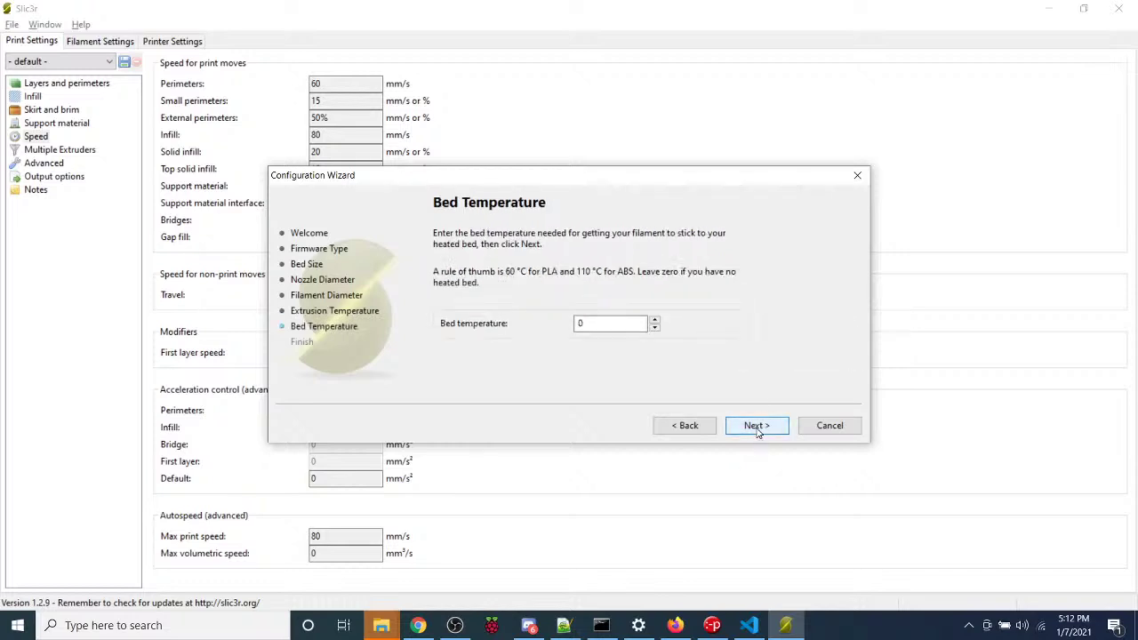
double_click(576, 324)
type("30")
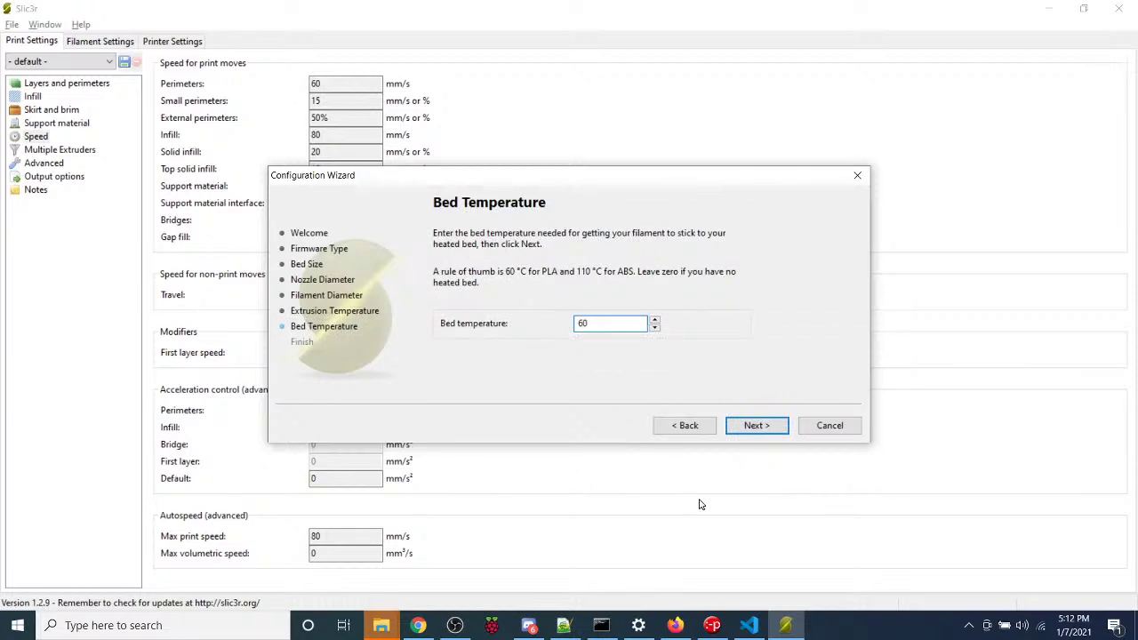
left_click(760, 425)
left_click(756, 426)
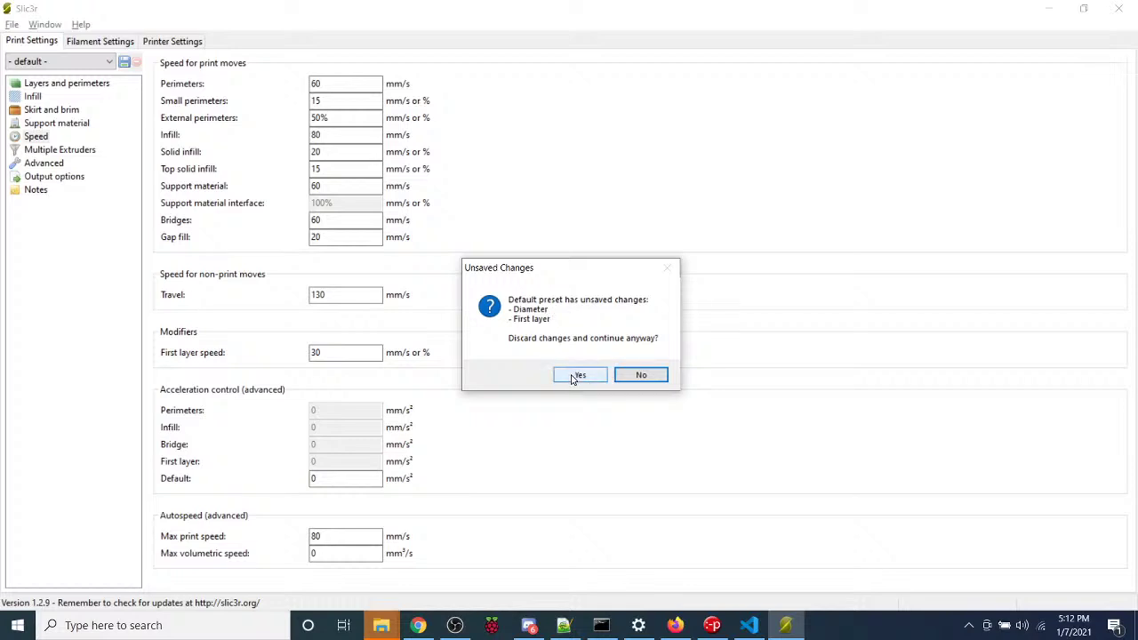
Discard the preset's unsaved changes and set the layer height to 0.2 mm
left_click(574, 376)
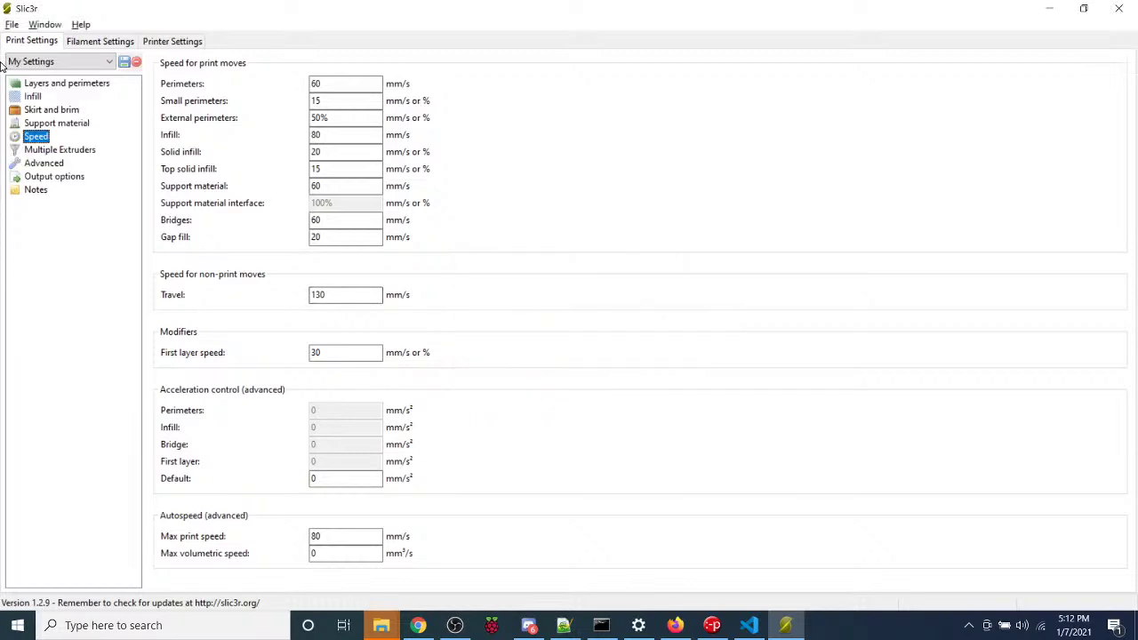
left_click(40, 83)
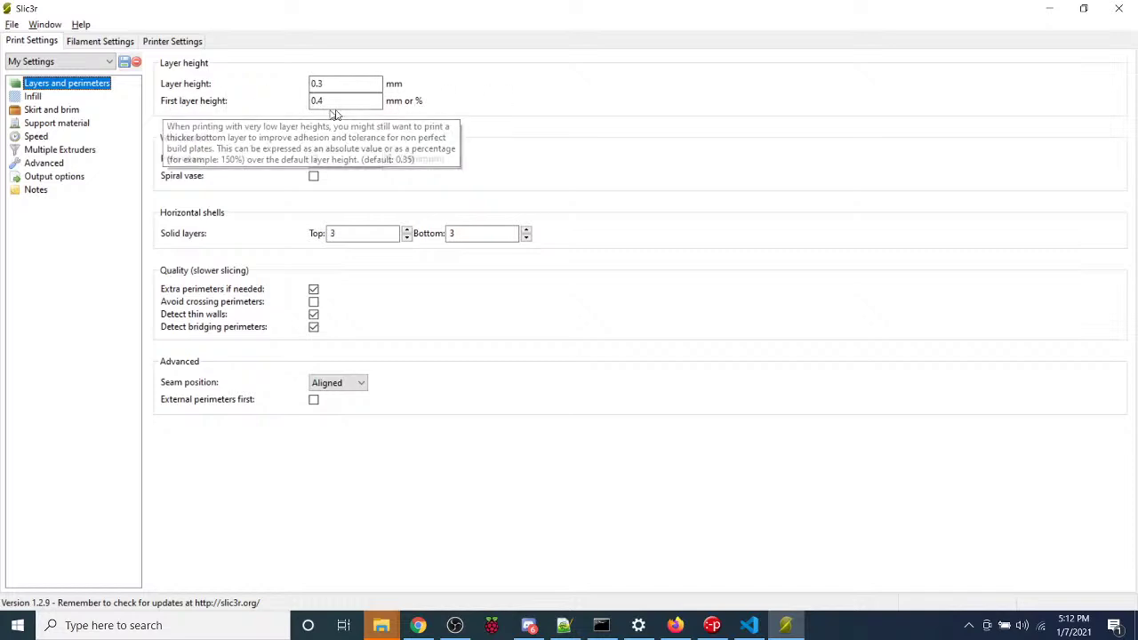
left_click_drag(333, 101, 295, 84)
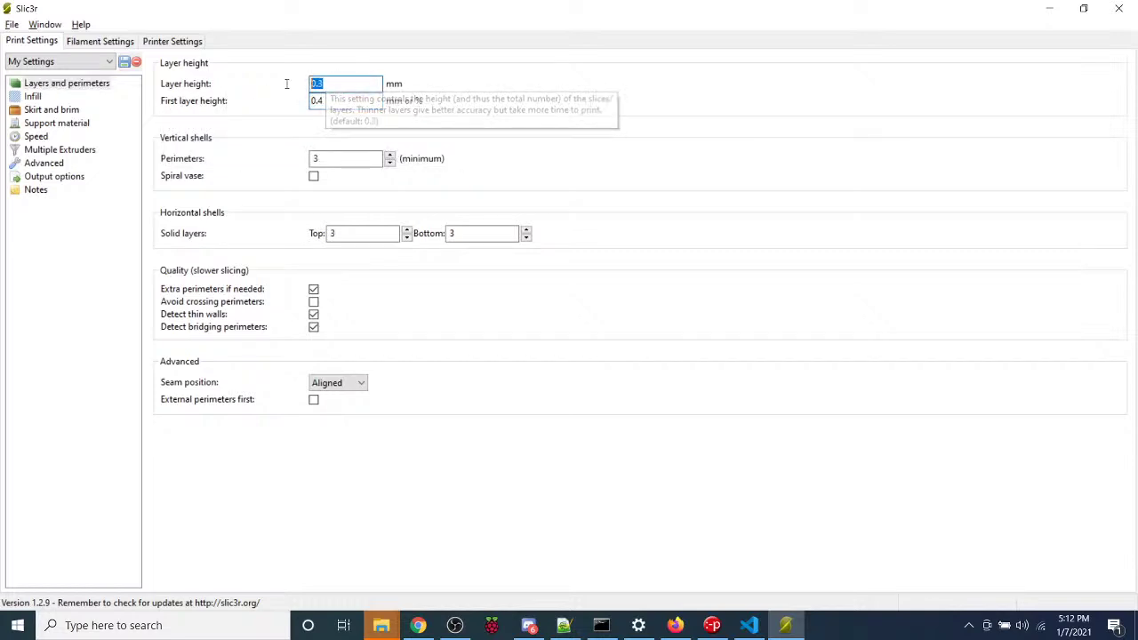
type(".0")
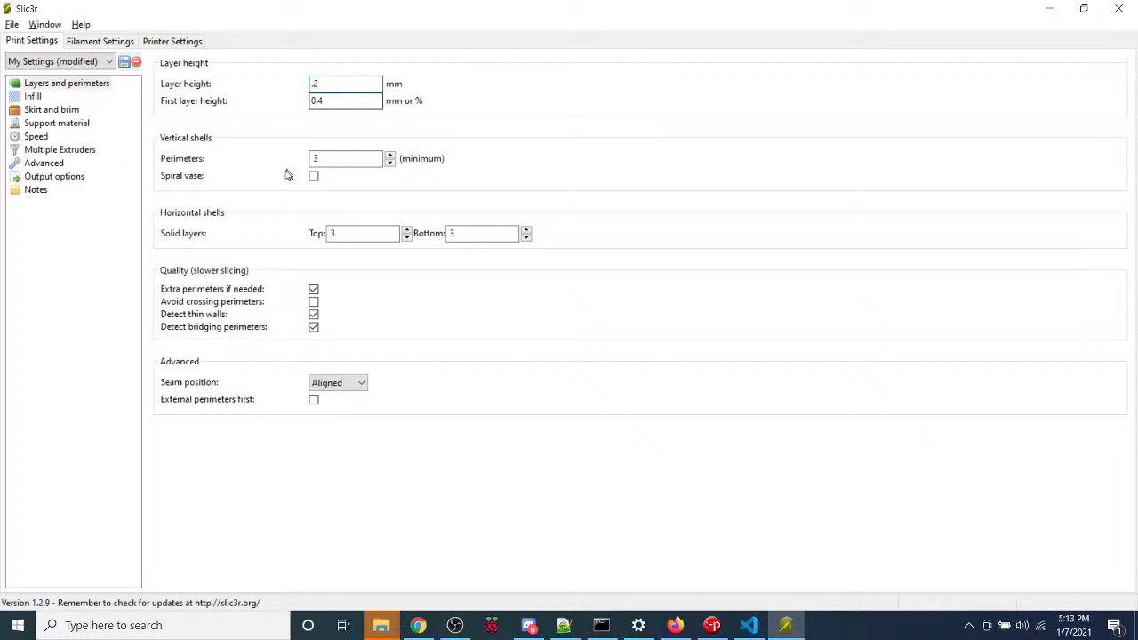
Browse Infill, Skirt and brim, Filament and Printer settings (0.4 mm nozzle, 2 mm retraction)
left_click(40, 97)
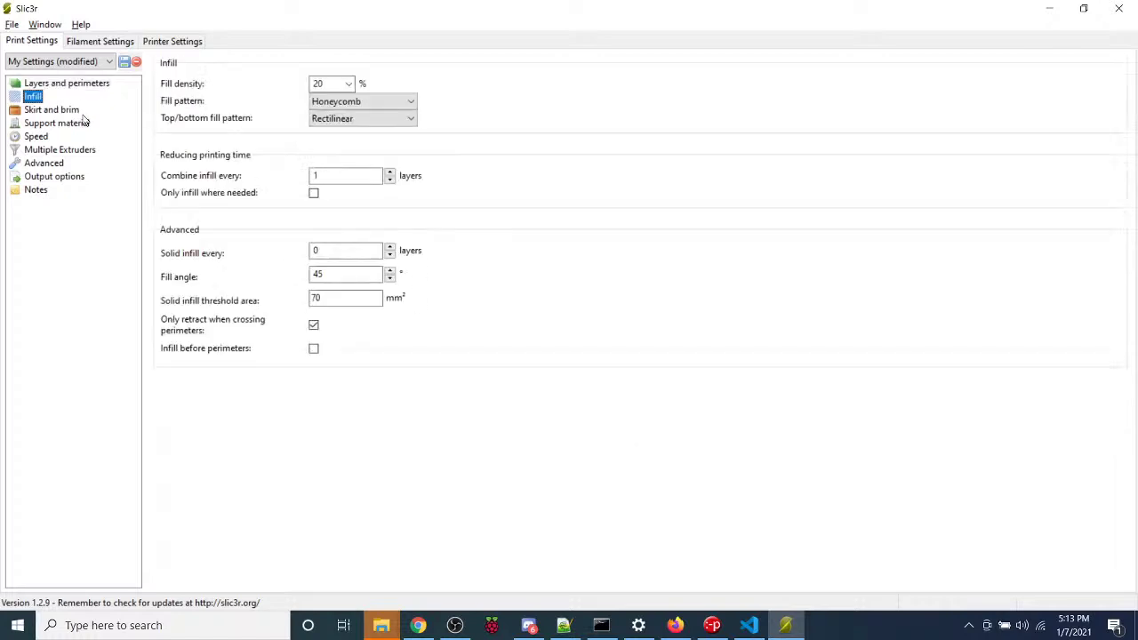
left_click(62, 109)
left_click(89, 41)
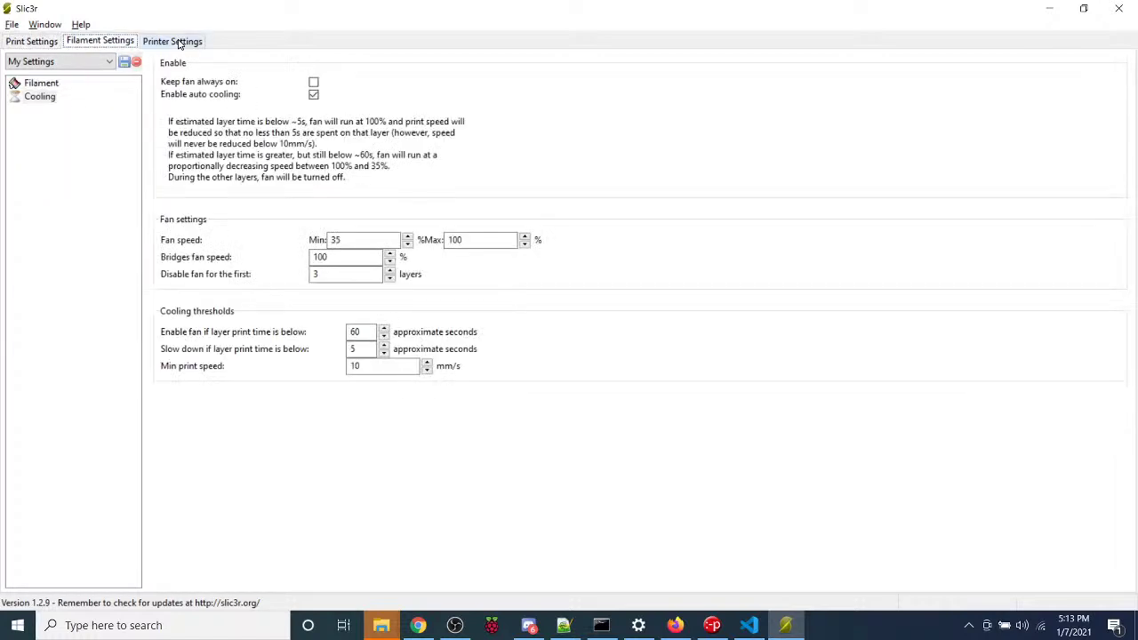
left_click(178, 42)
left_click(44, 25)
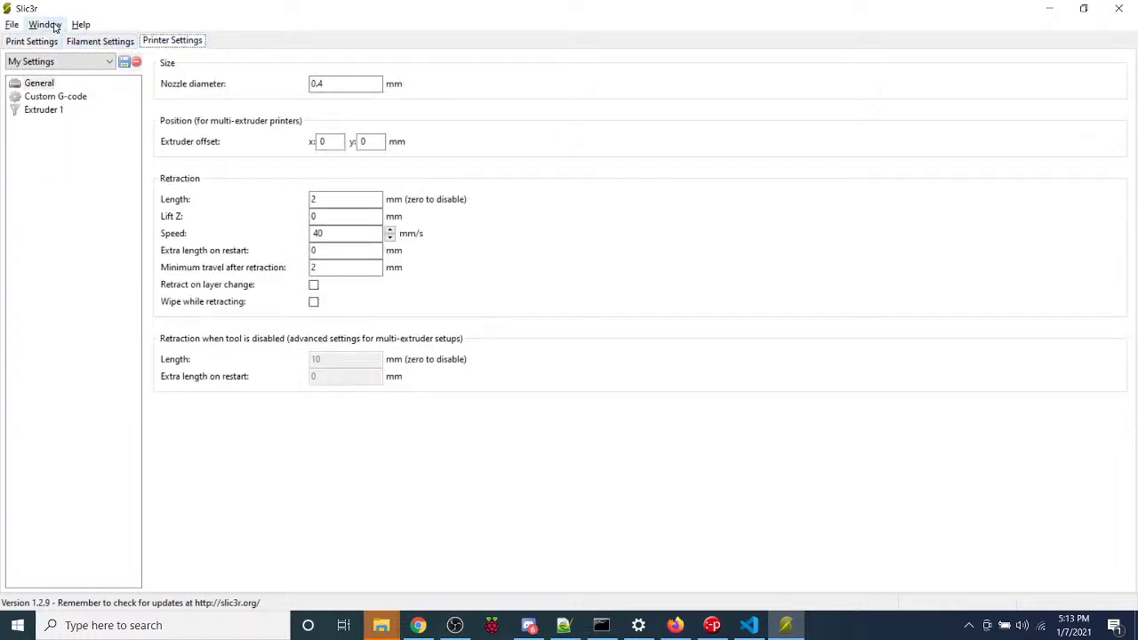
mouse_move(82, 28)
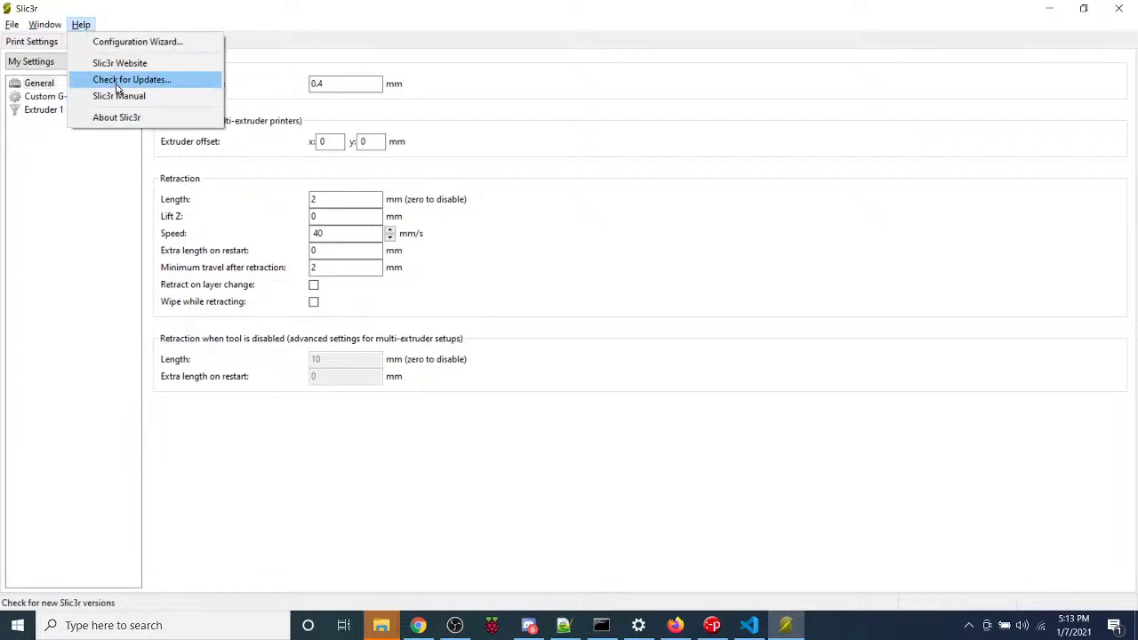
Show the Desktop in File Explorer, then quit Slic3r and discard its unsaved presets
left_click(86, 259)
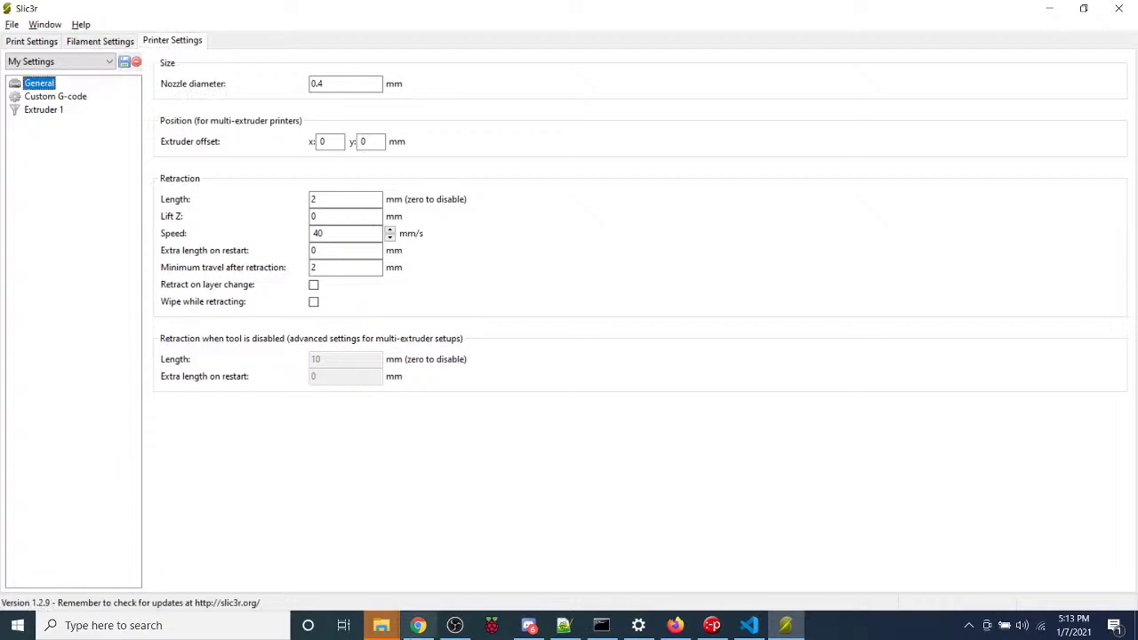
left_click(369, 626)
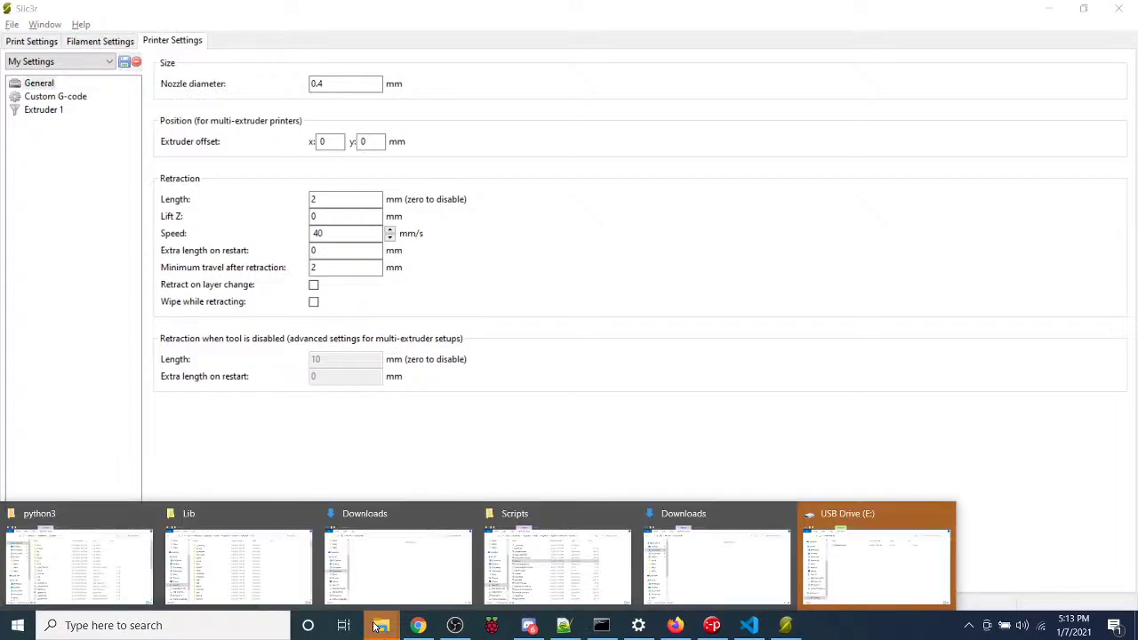
left_click(400, 565)
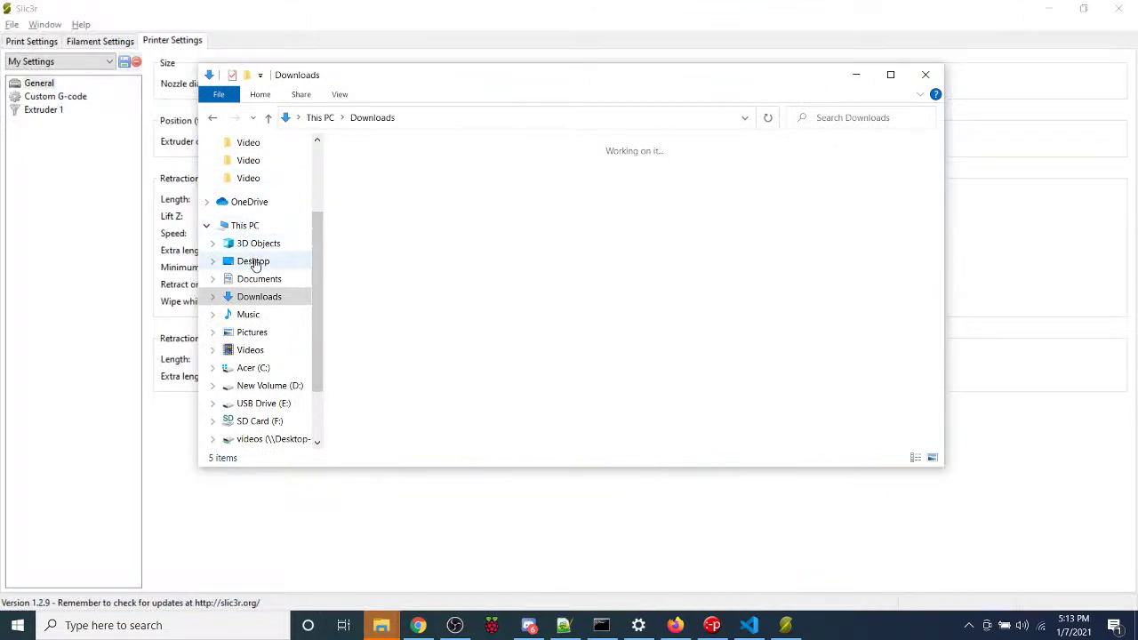
left_click(253, 261)
left_click(1120, 8)
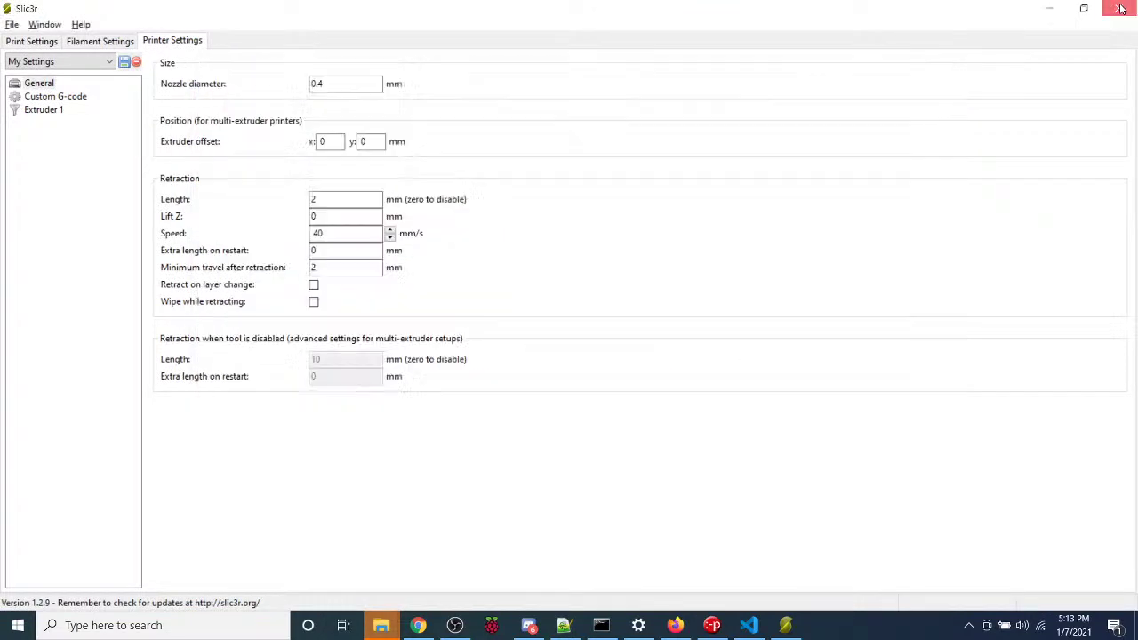
left_click(1120, 8)
left_click(619, 363)
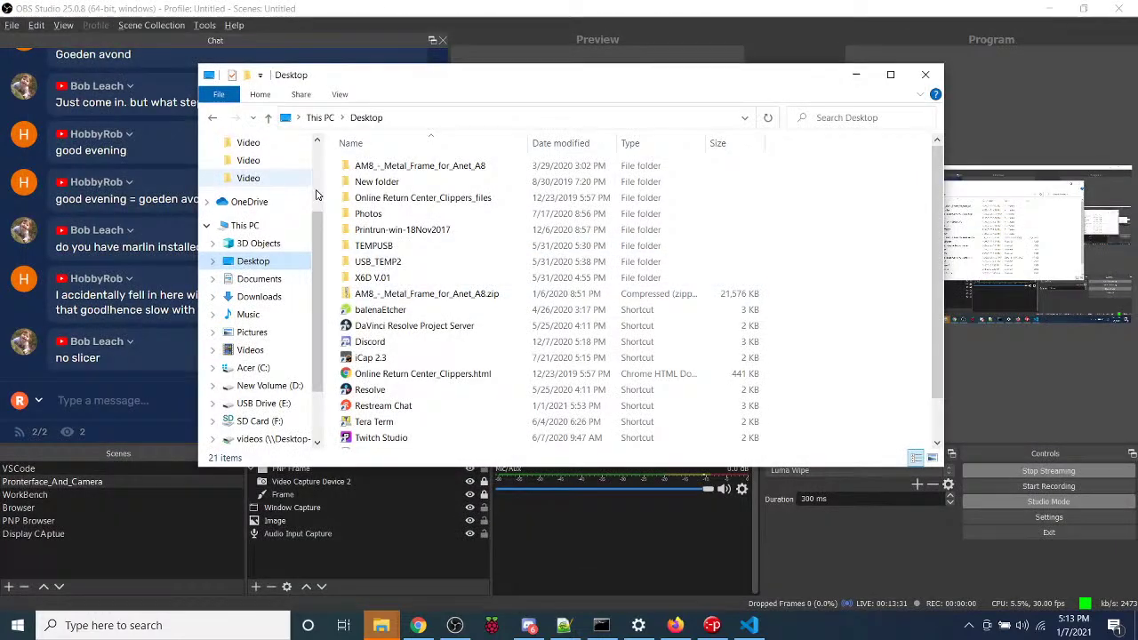
Launch slic3r.exe from Desktop\Printrun-win-18Nov2017\Slic3r and maximize that folder window
double_click(386, 252)
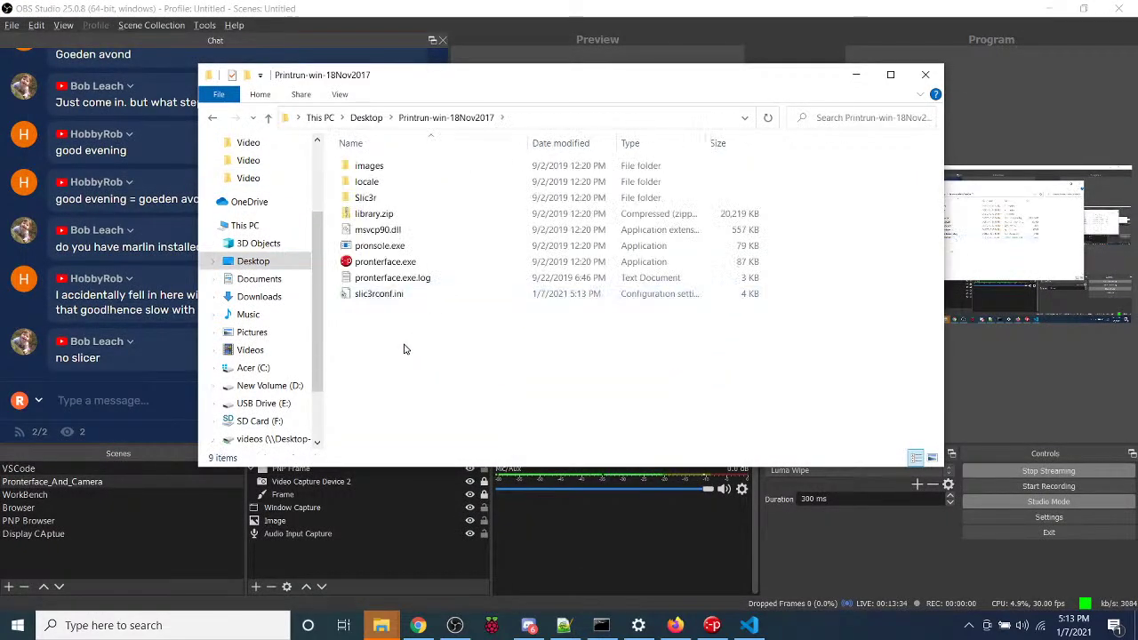
double_click(364, 199)
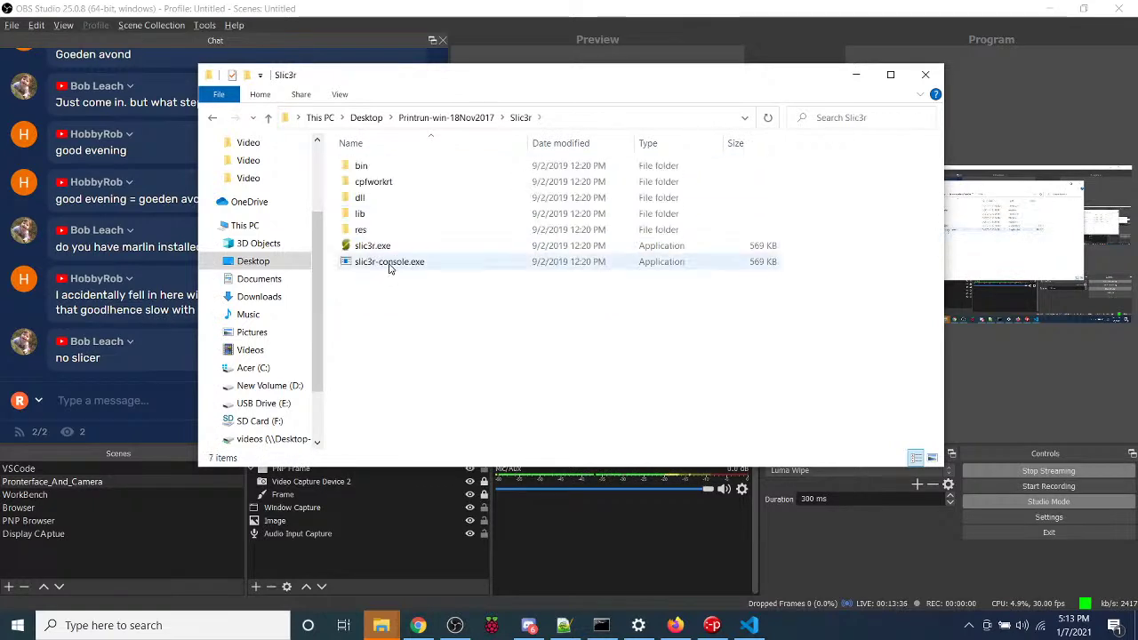
left_click(379, 248)
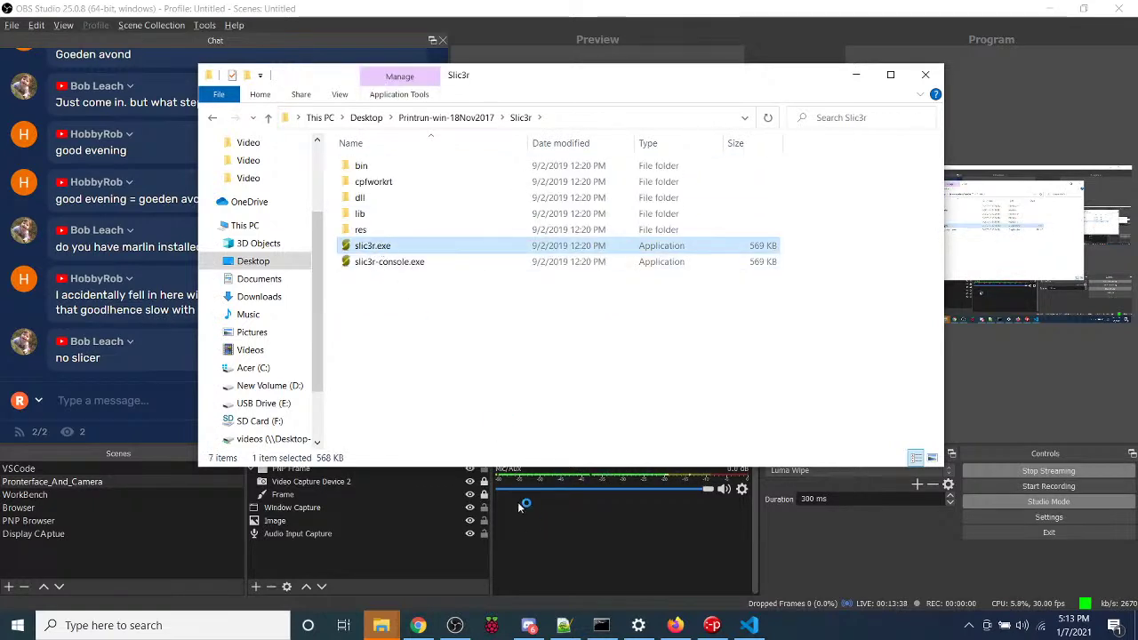
left_click(898, 74)
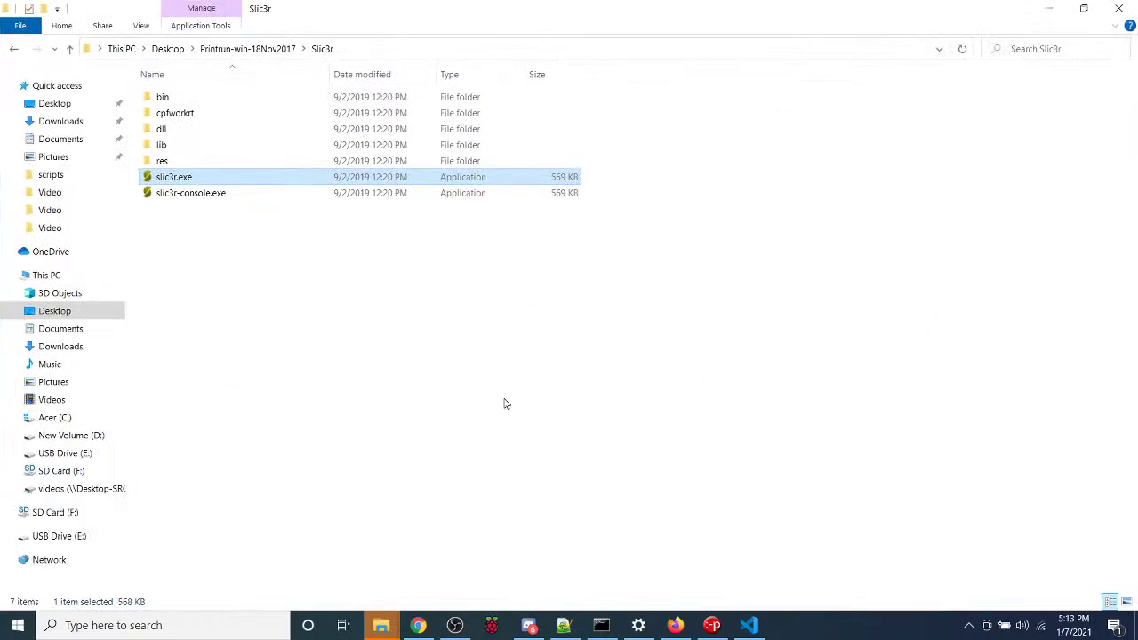
mouse_move(418, 626)
Bring the restarted Slic3r forward and orbit, zoom and pan around the empty print bed
left_click(791, 627)
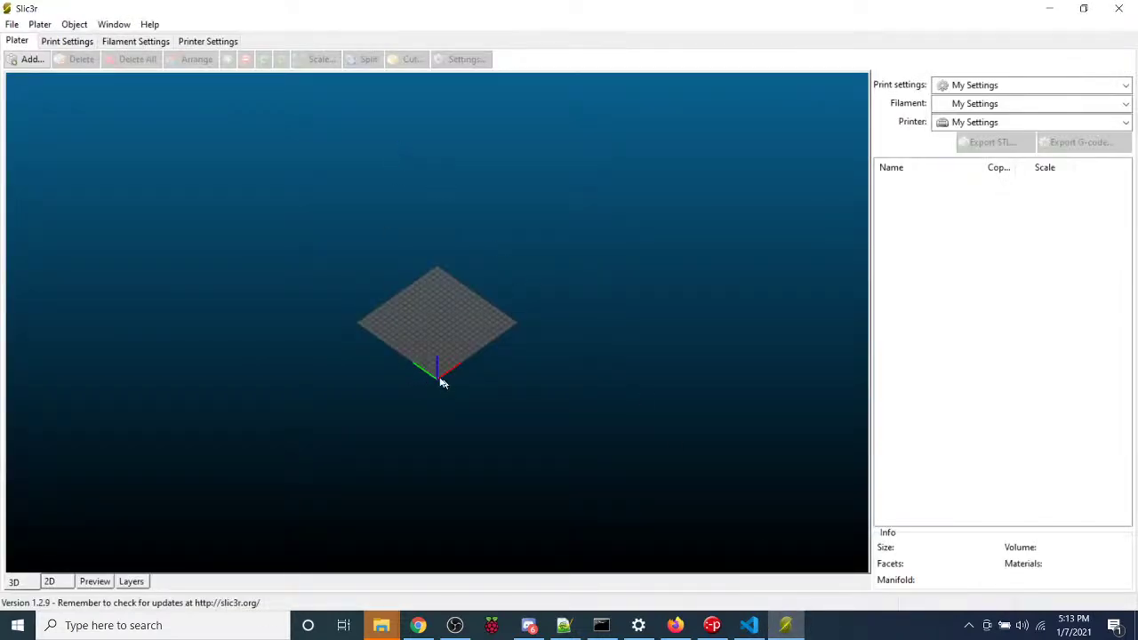
left_click_drag(443, 382, 417, 384)
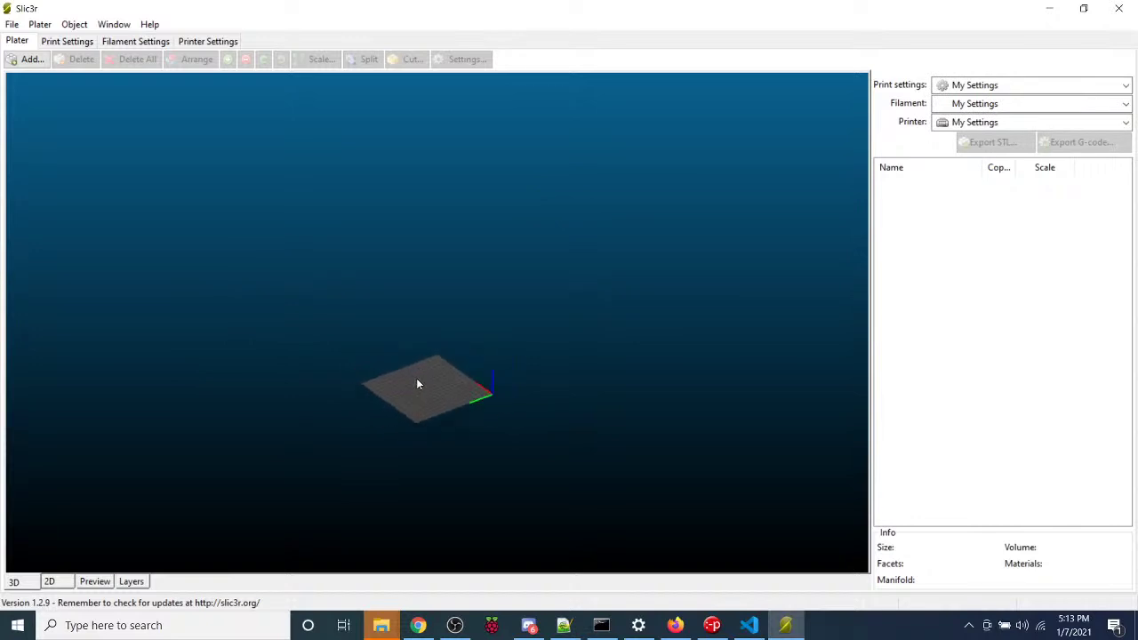
scroll(417, 385, "up", 5)
right_click_drag(551, 350, 563, 235)
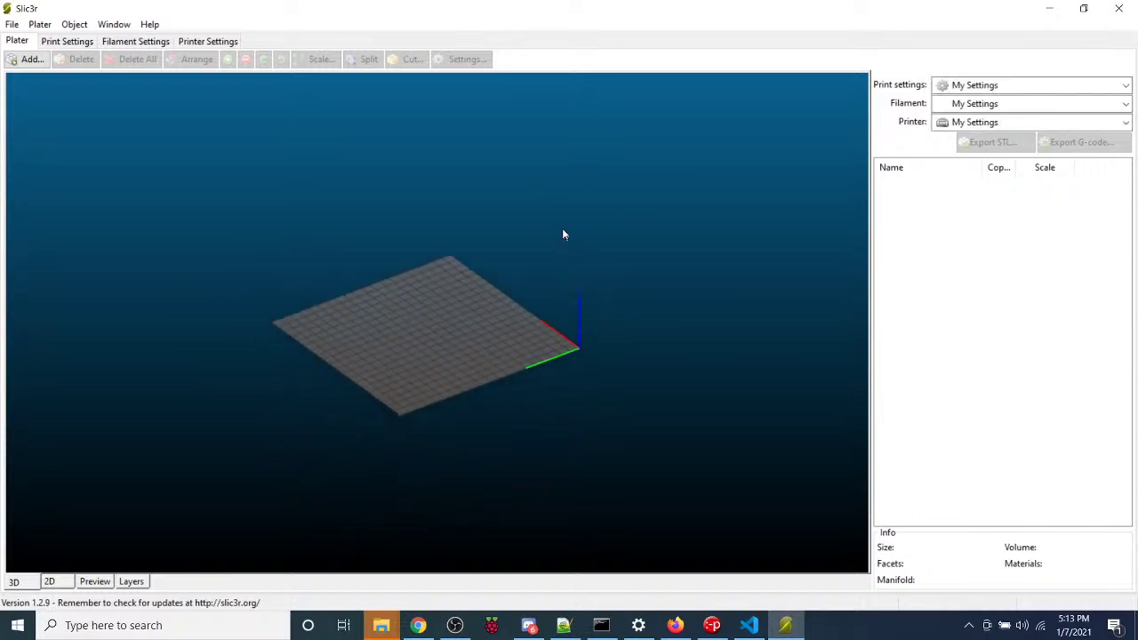
Go to thingiverse.com in Firefox and search for 'cube calibration'
left_click(675, 627)
left_click(293, 39)
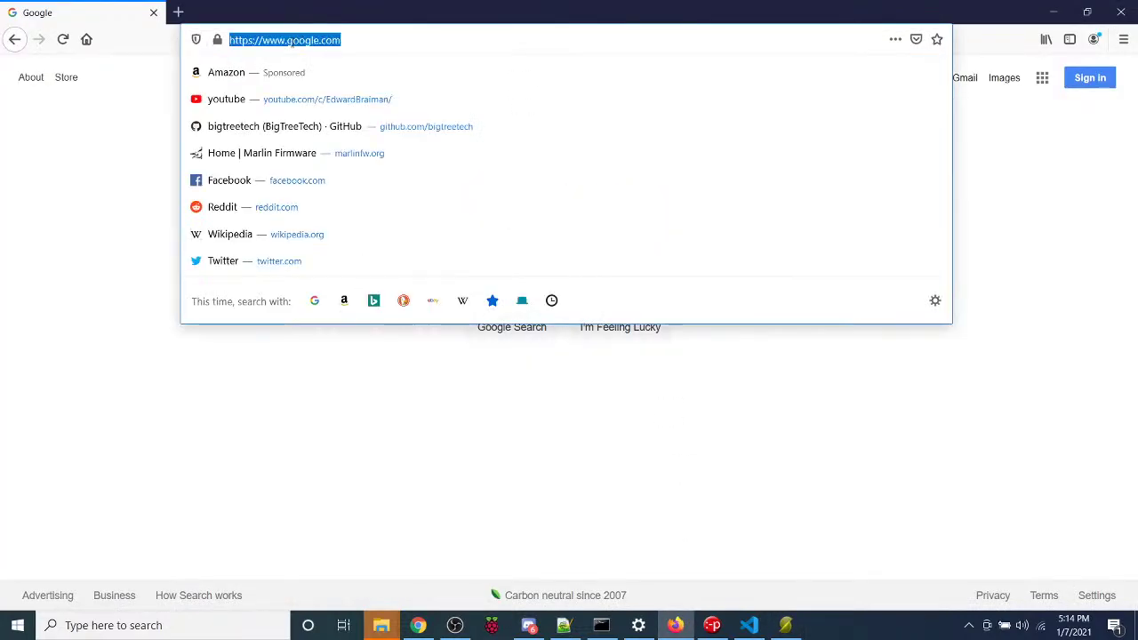
type("thing")
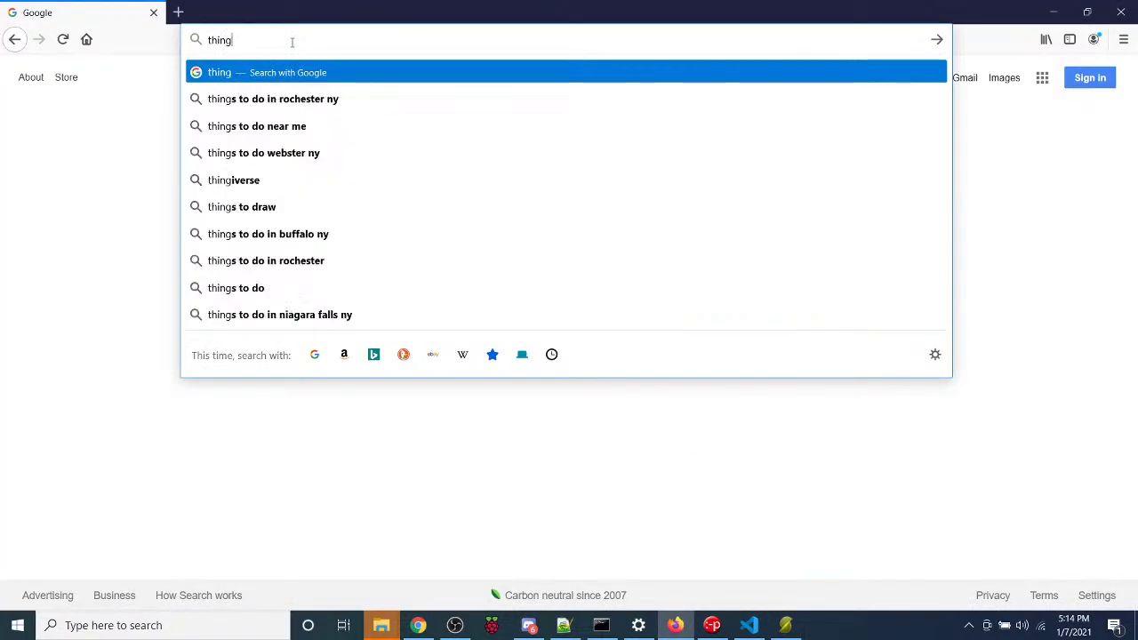
type("iverse")
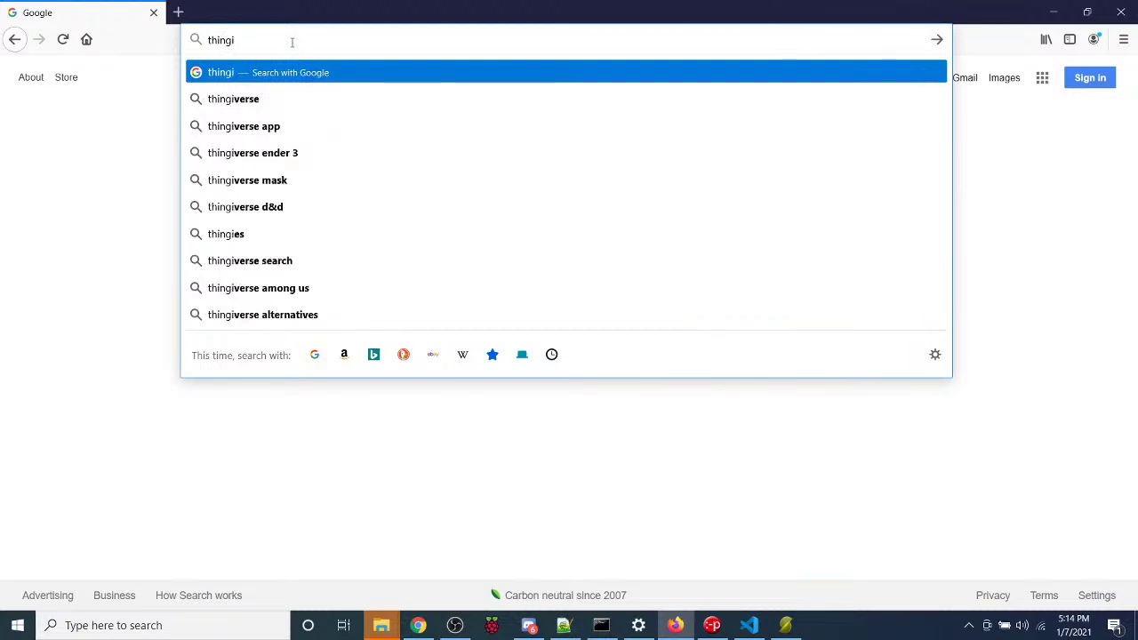
type(".com")
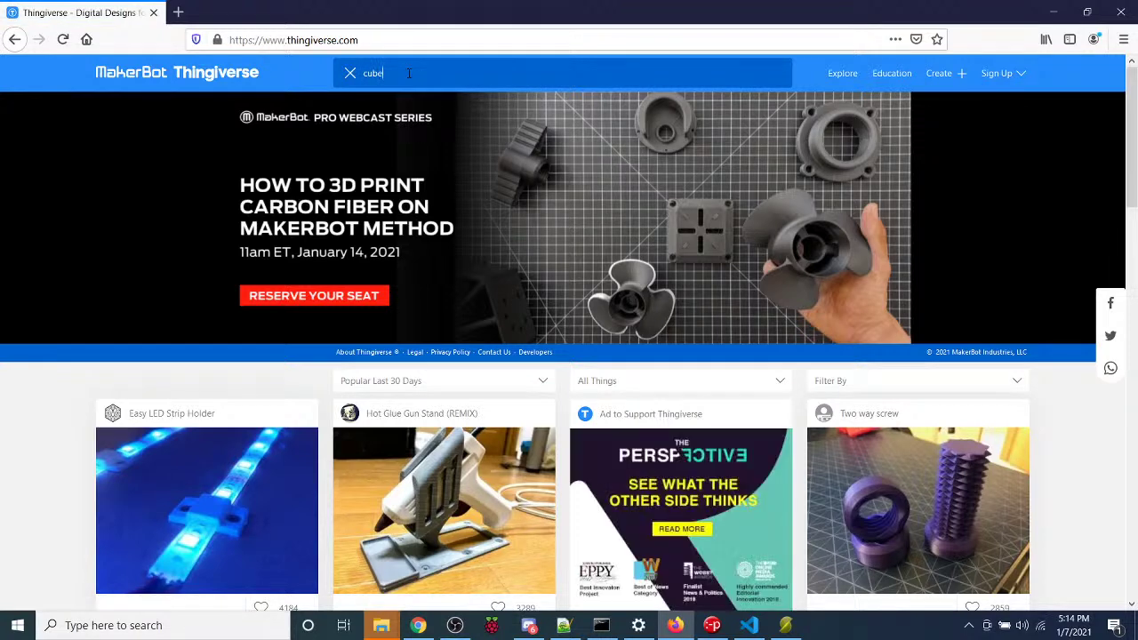
type("e calibration")
key("Return")
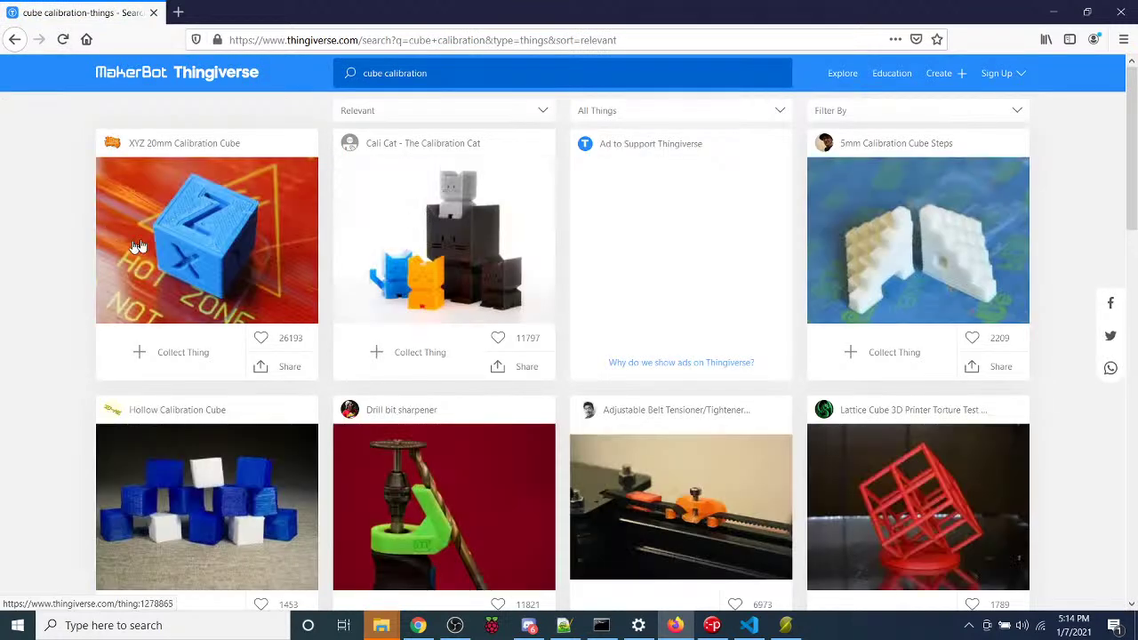
Open the XYZ 20mm Calibration Cube page and save all its files as XYZ_20mm_Calibration_Cube.zip
left_click(191, 239)
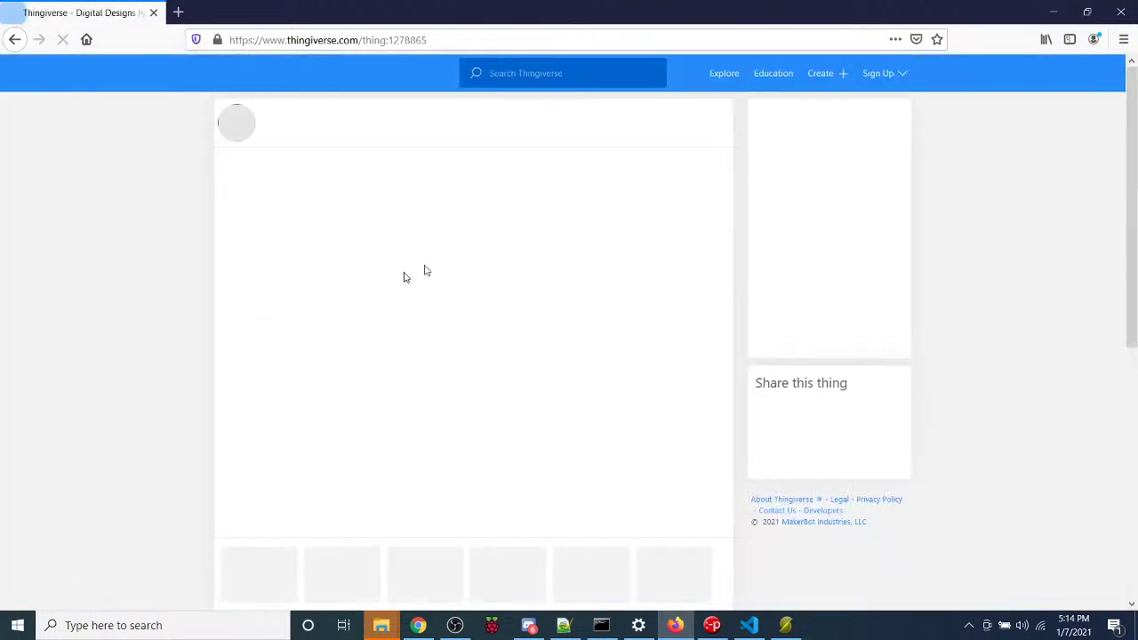
left_click(797, 210)
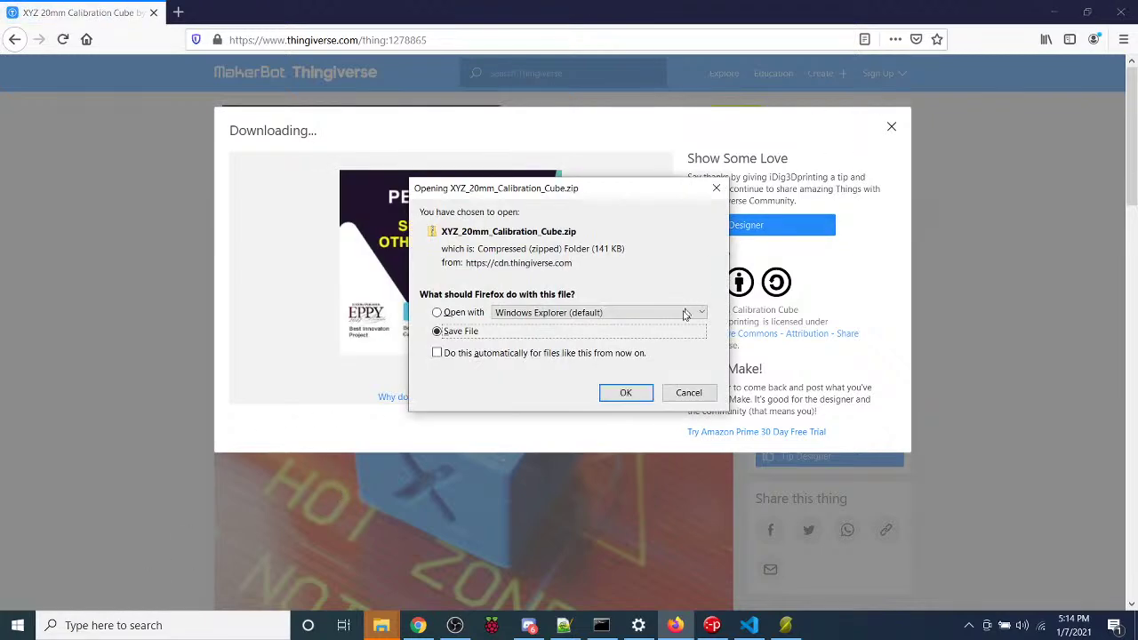
left_click(623, 395)
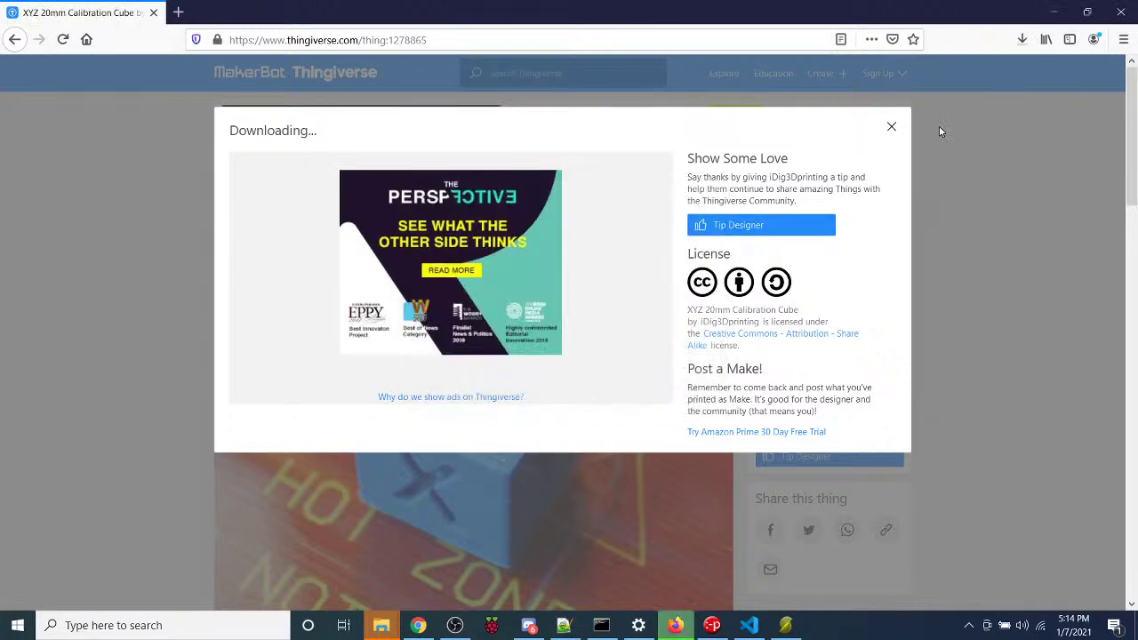
left_click(891, 130)
Extract XYZ_20mm_Calibration_Cube.zip into the Downloads folder
mouse_move(380, 625)
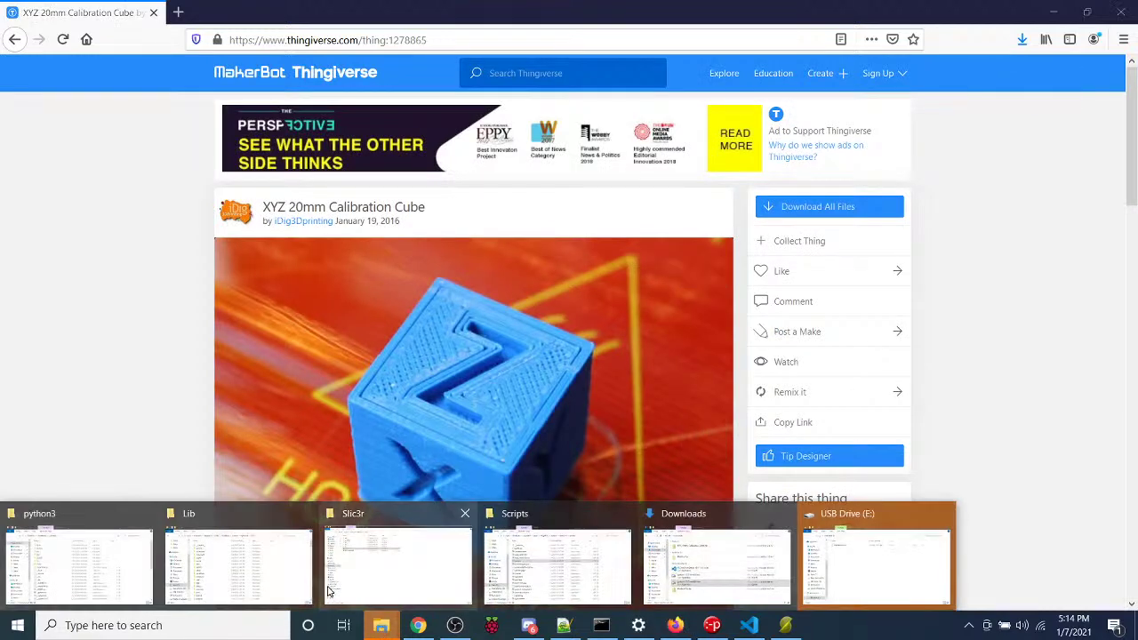
mouse_move(336, 578)
left_click(364, 565)
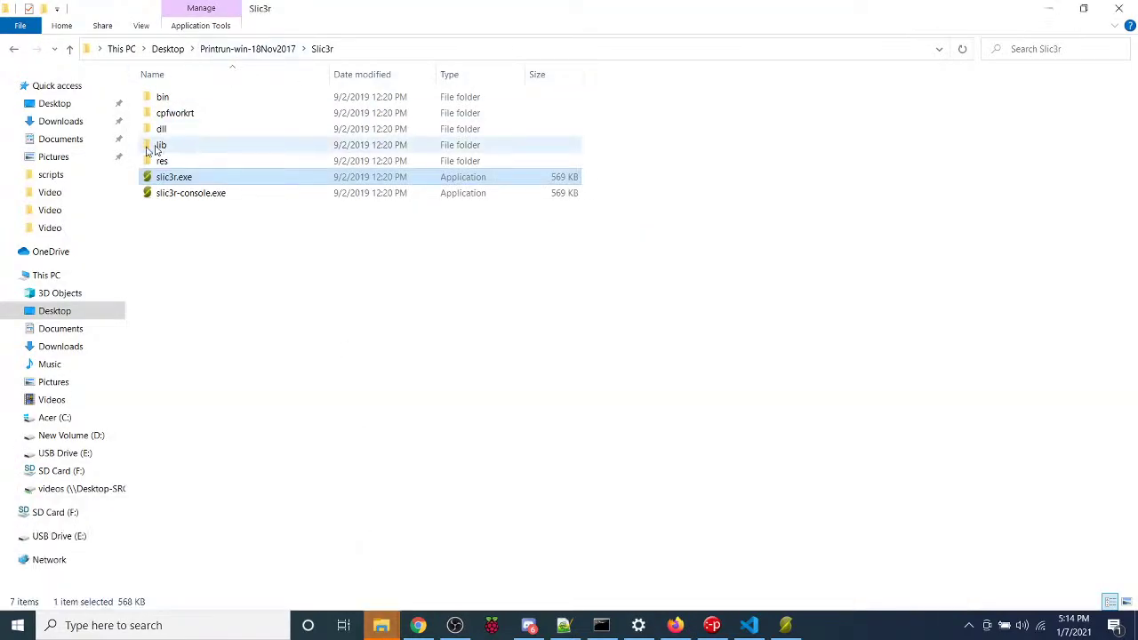
left_click(53, 122)
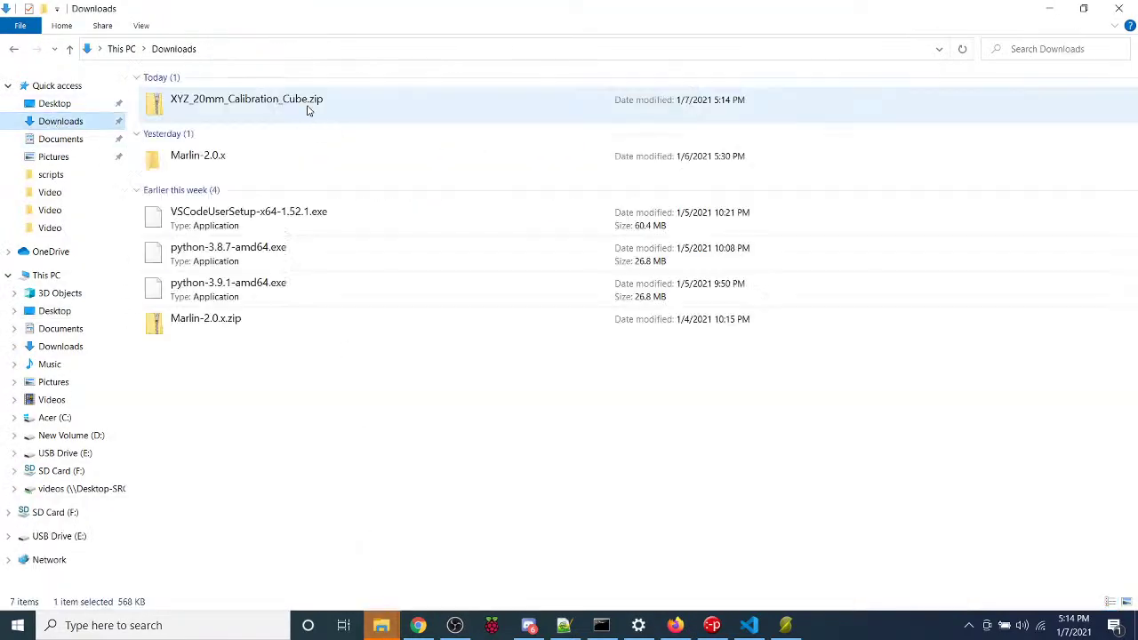
right_click(221, 109)
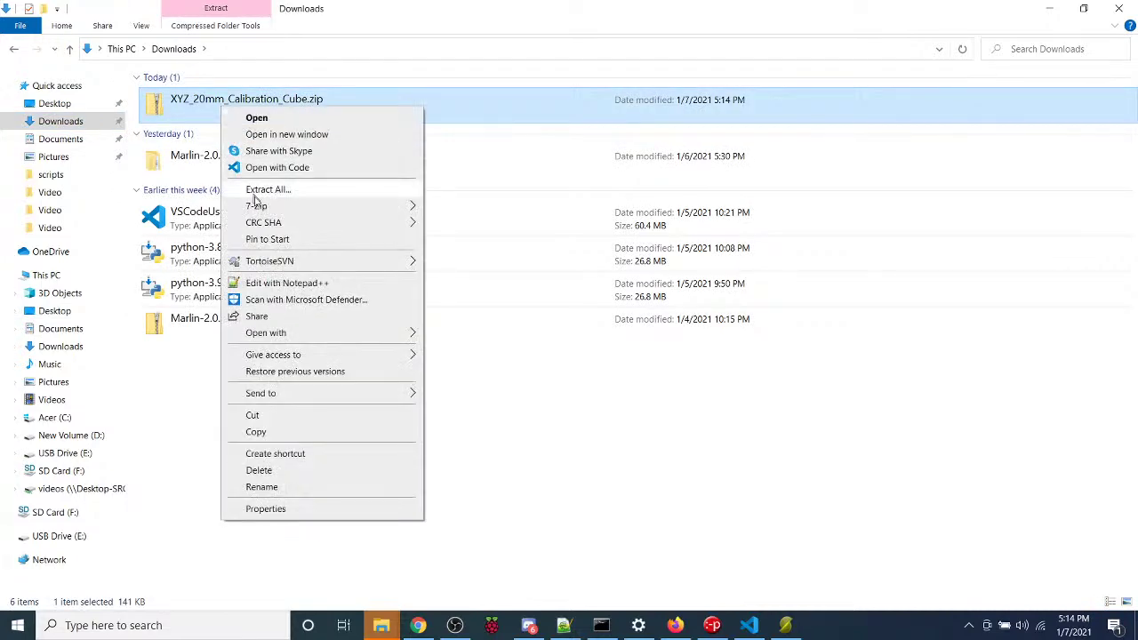
left_click(258, 189)
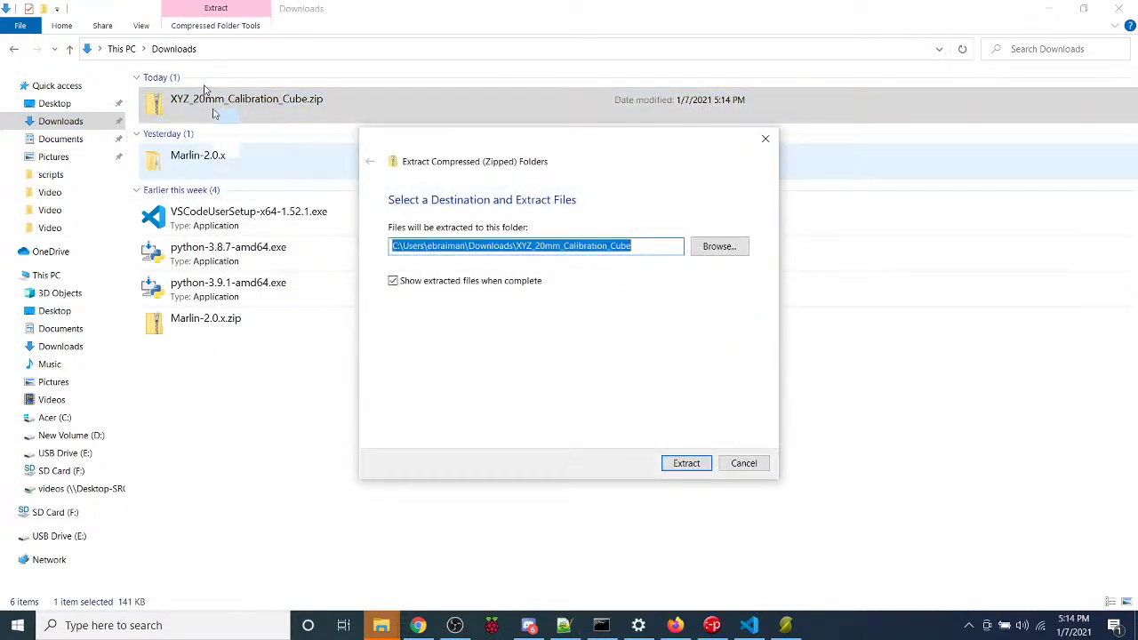
left_click(747, 464)
right_click(192, 119)
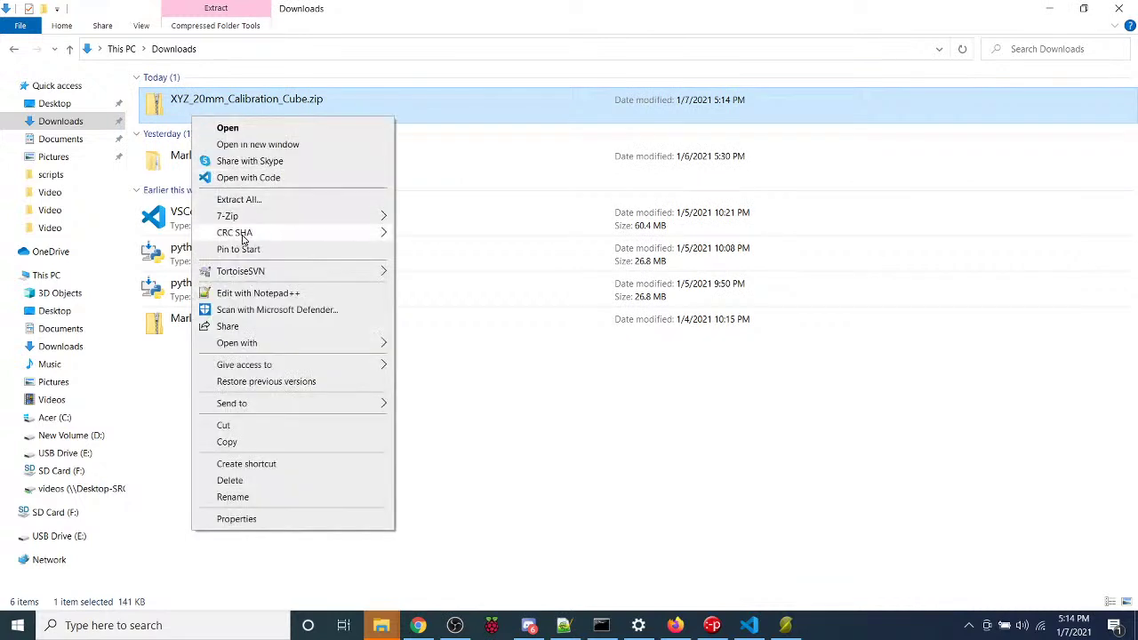
left_click(256, 201)
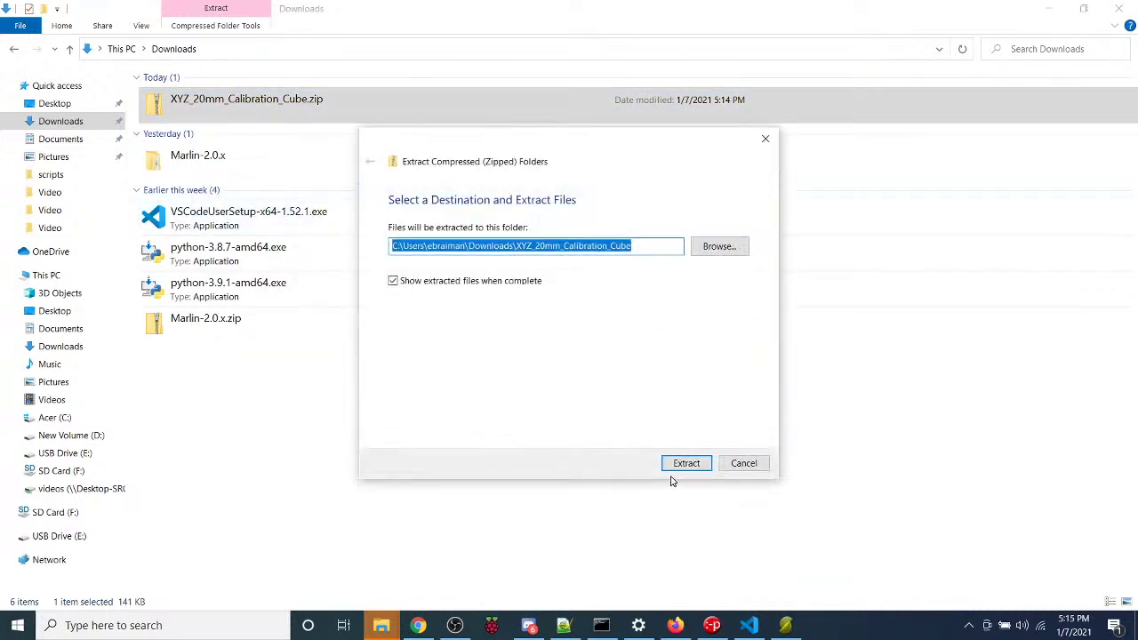
left_click(674, 466)
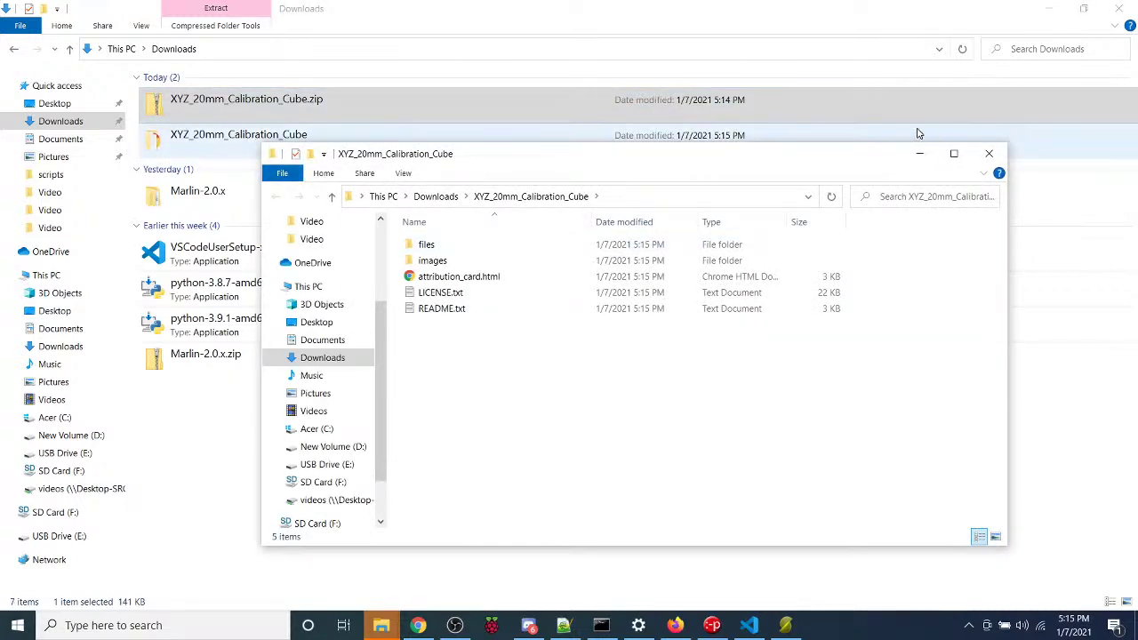
Maximize the extracted folder, preview its images, and open the files folder holding xyzCalibration_cube.stl
left_click(952, 153)
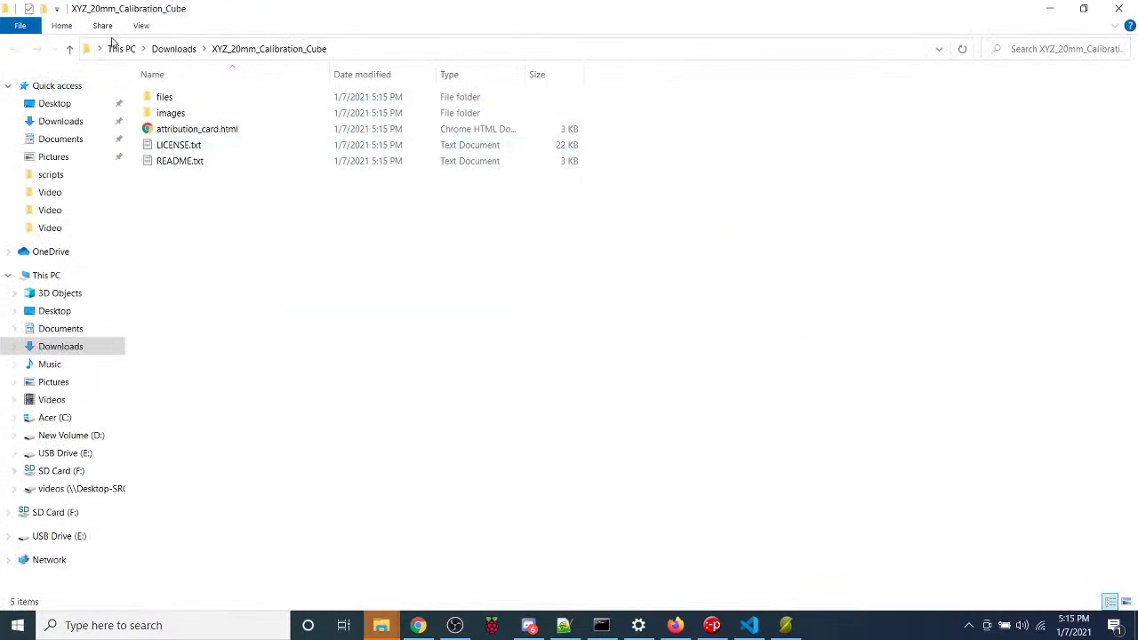
double_click(167, 114)
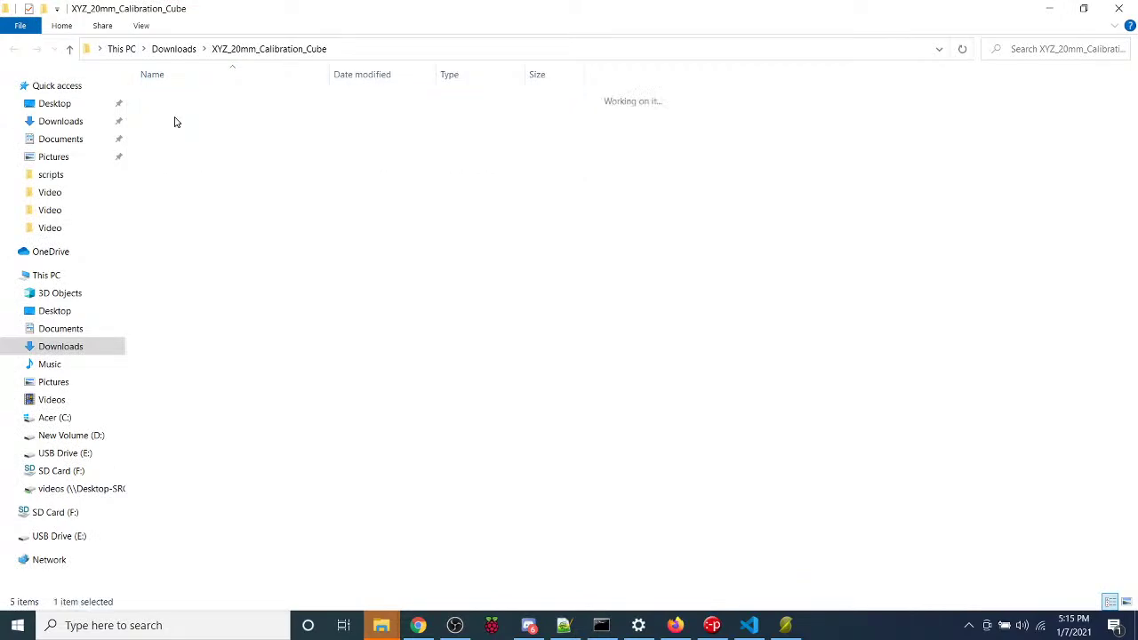
left_click(184, 120)
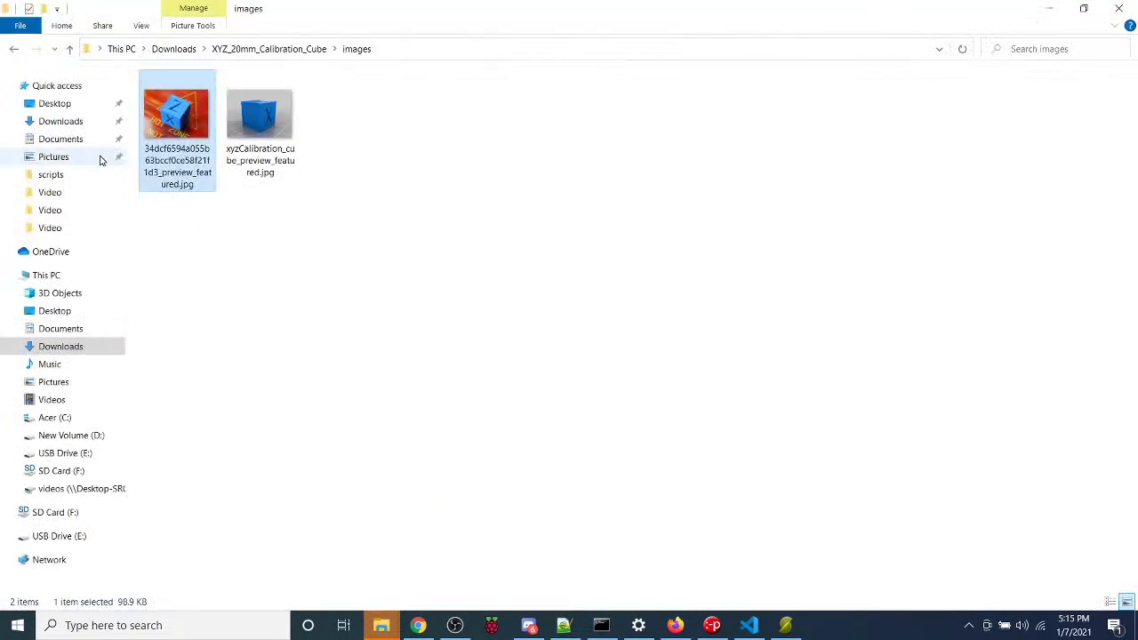
left_click(258, 51)
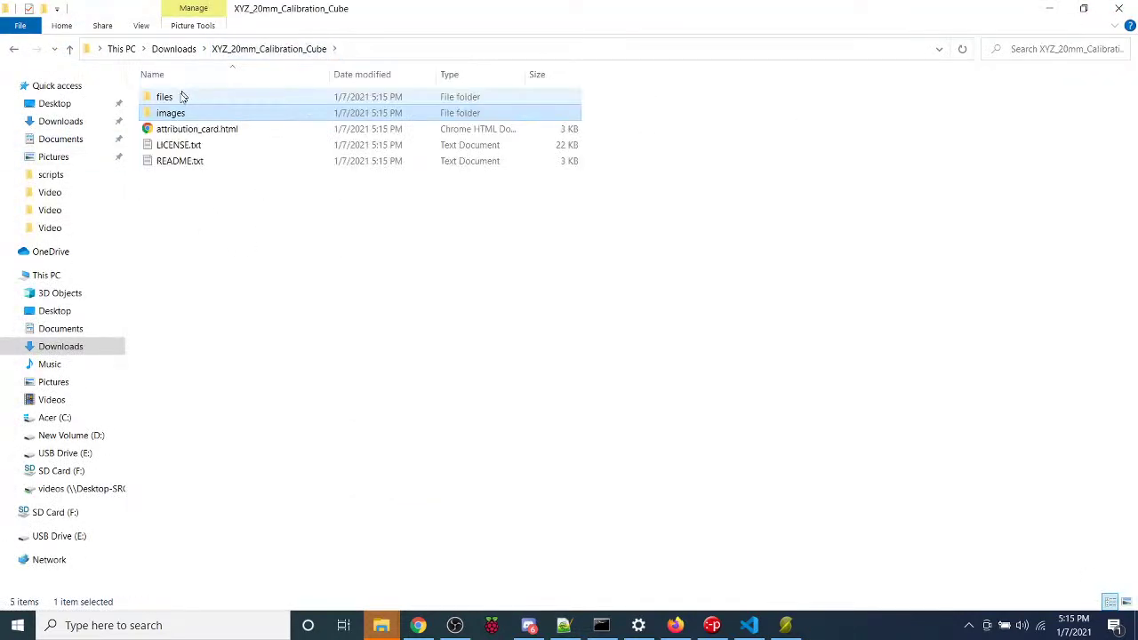
double_click(171, 102)
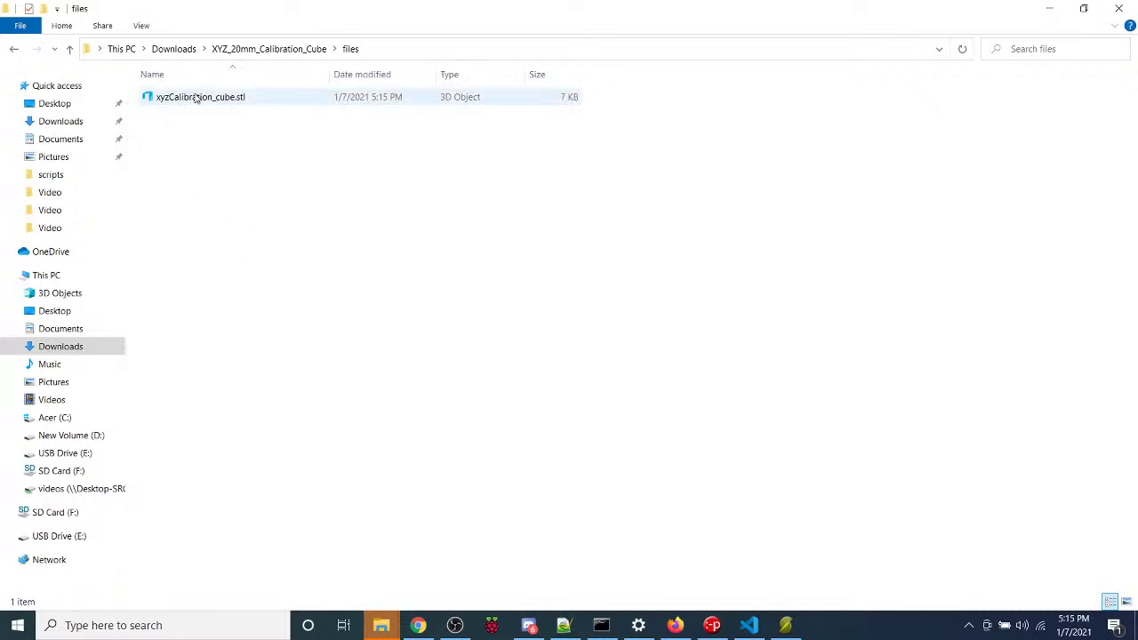
left_click(784, 625)
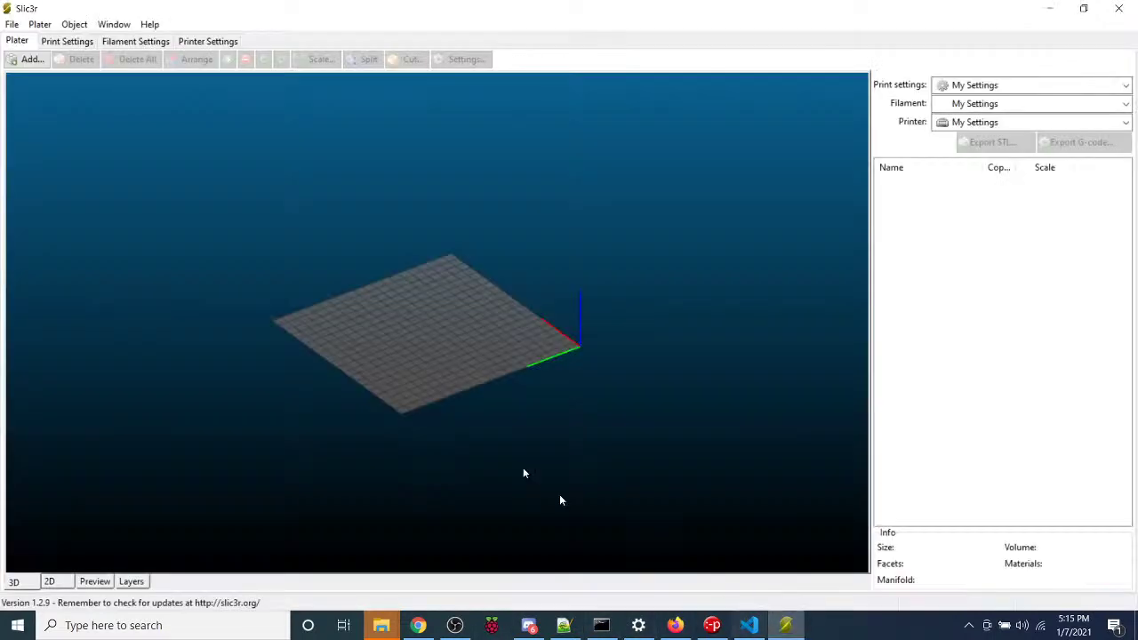
In the Add dialog, pick xyzCalibration_cube.stl from Downloads\XYZ_20mm_Calibration_Cube\files
left_click(21, 60)
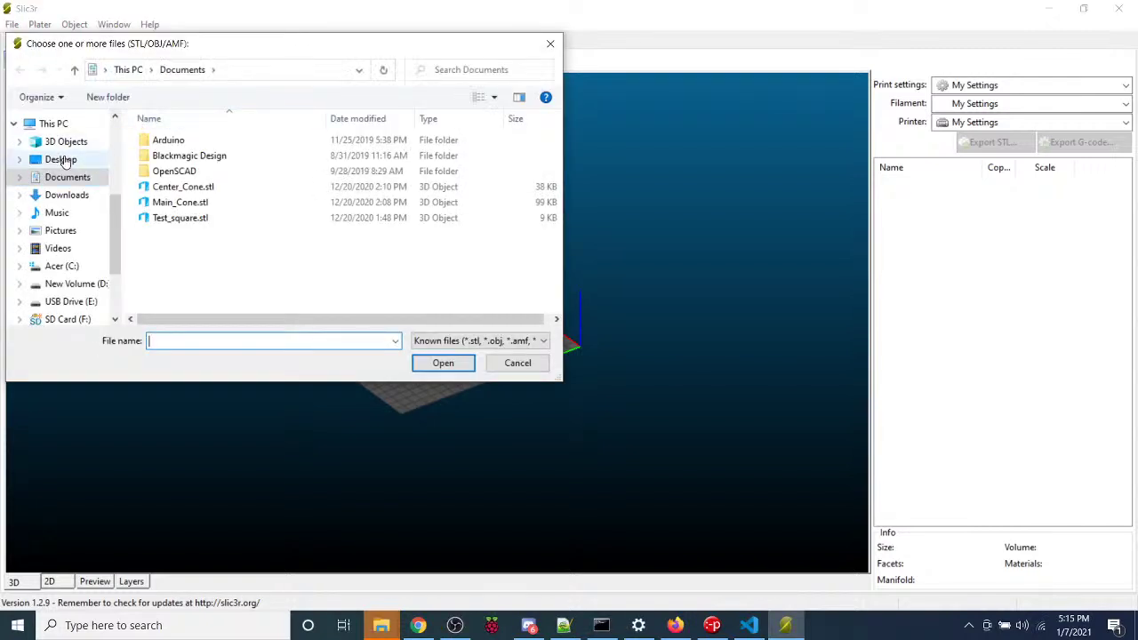
left_click(67, 195)
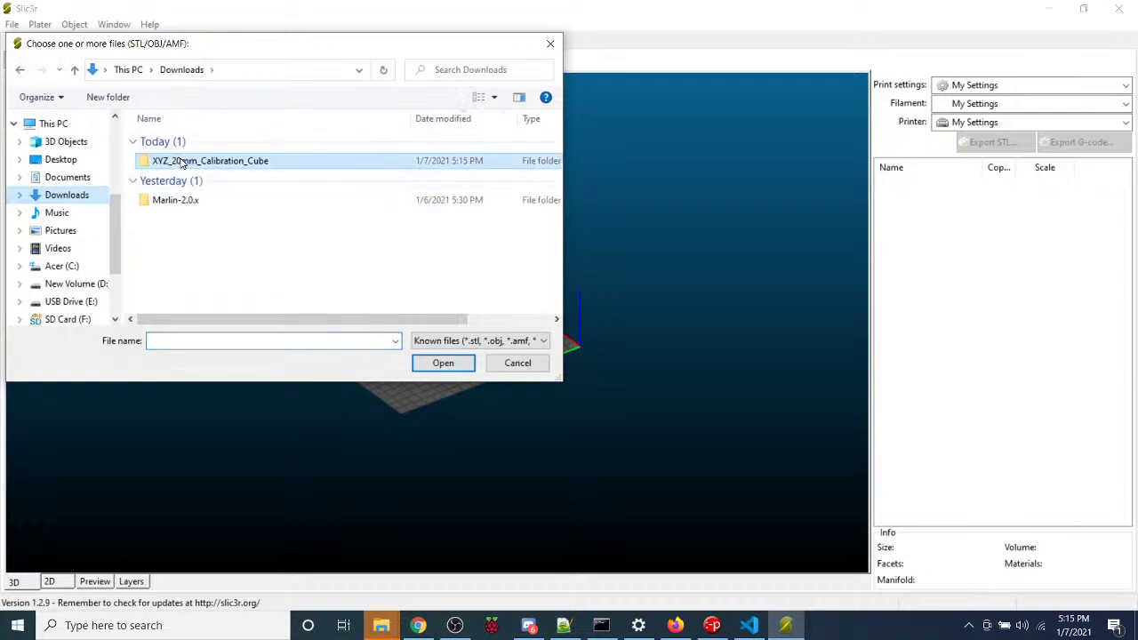
double_click(182, 161)
double_click(167, 140)
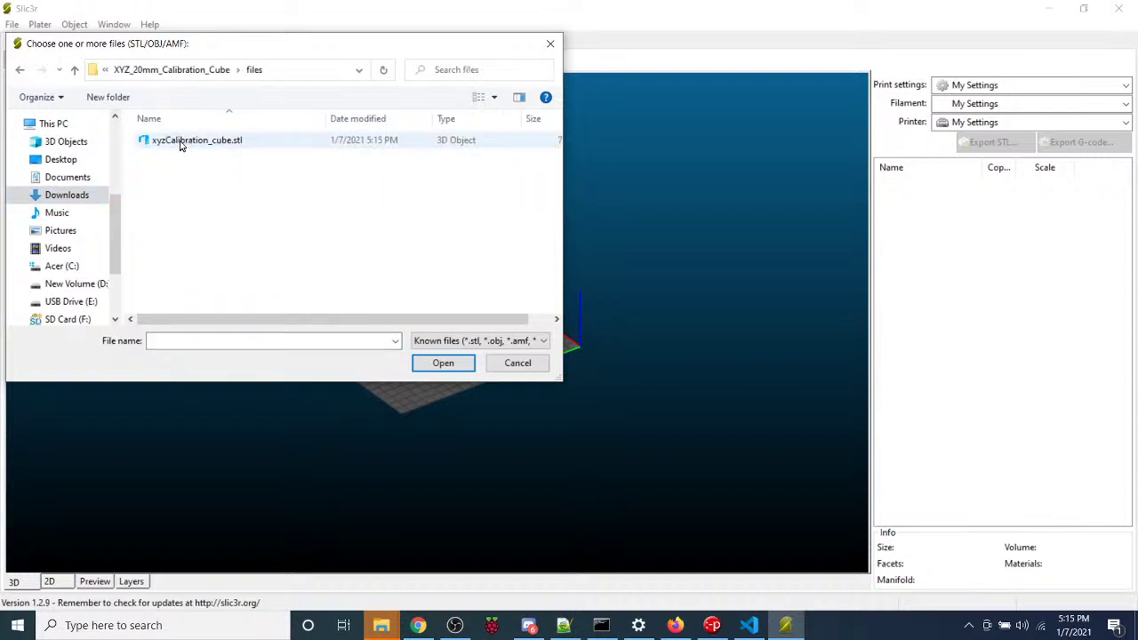
left_click(182, 140)
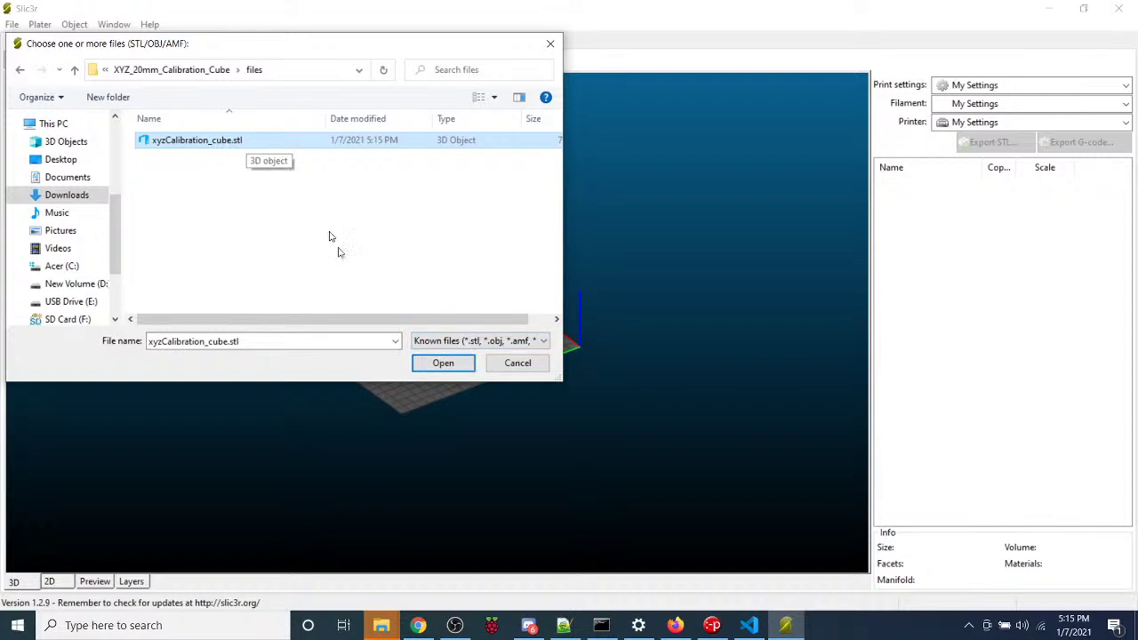
Load the cube onto the plater, then zoom out and orbit to view it edge-on and from above
left_click(440, 362)
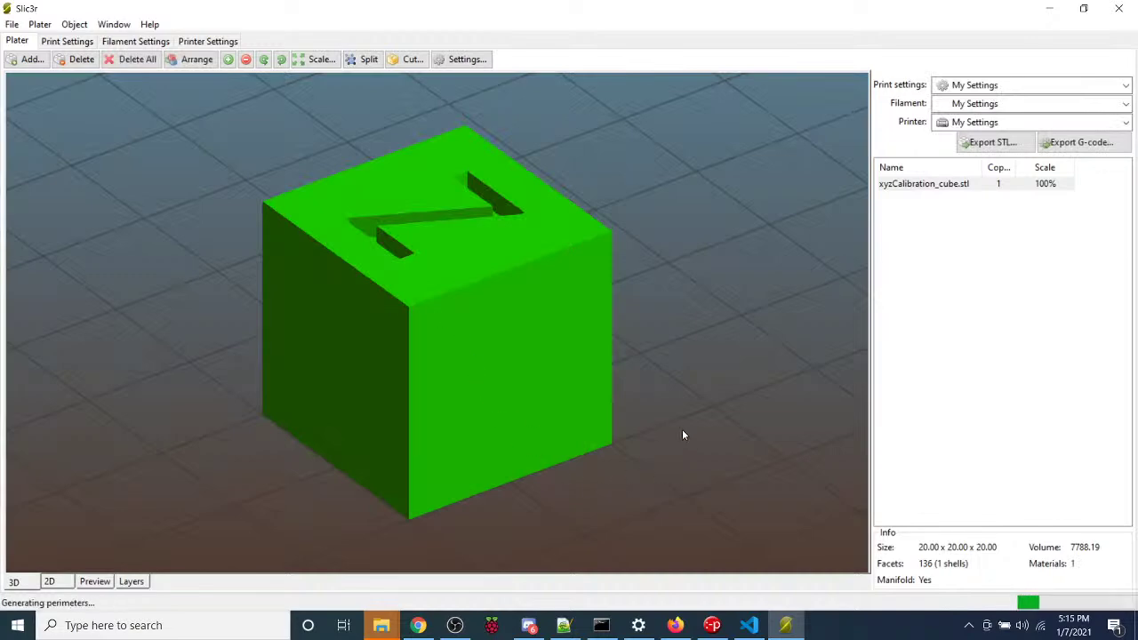
scroll(682, 435, "down", 5)
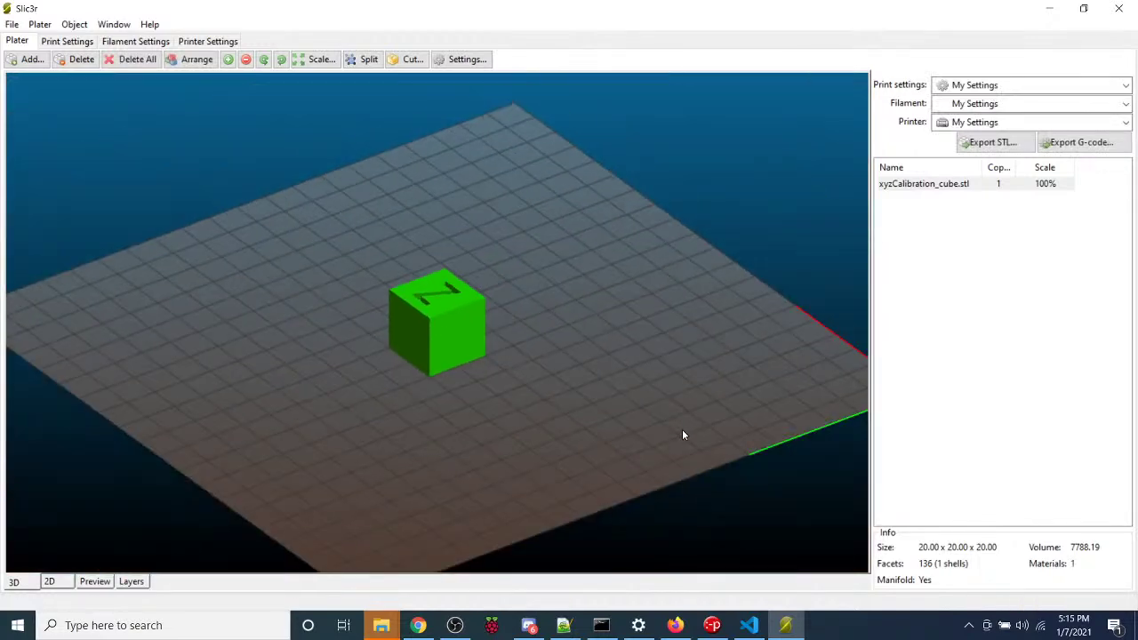
left_click_drag(683, 434, 448, 327)
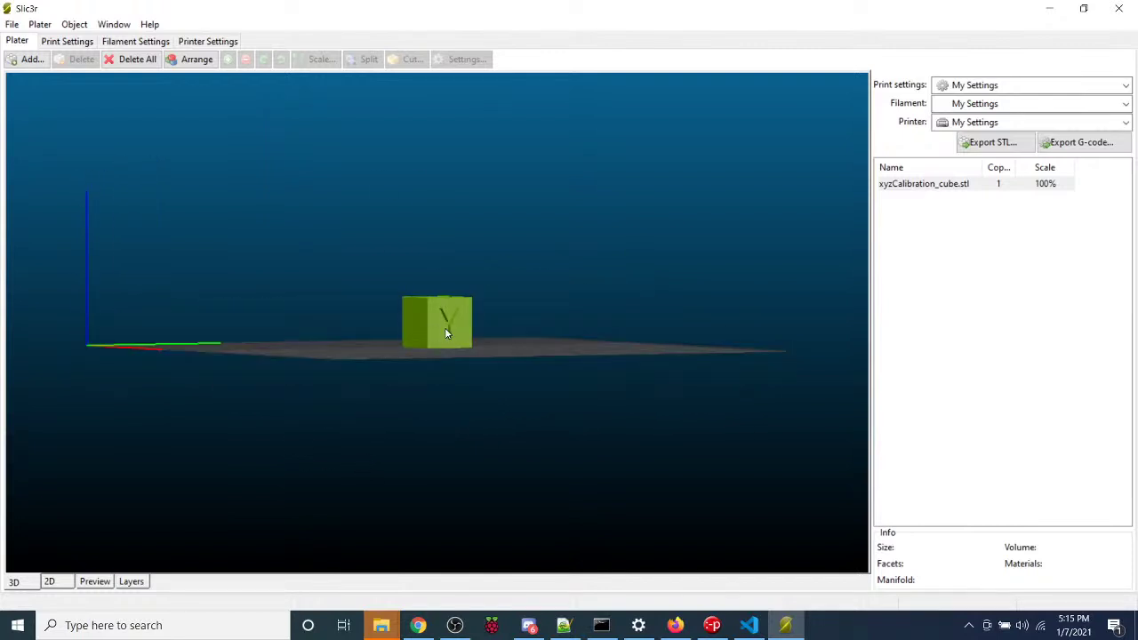
left_click_drag(343, 330, 451, 311)
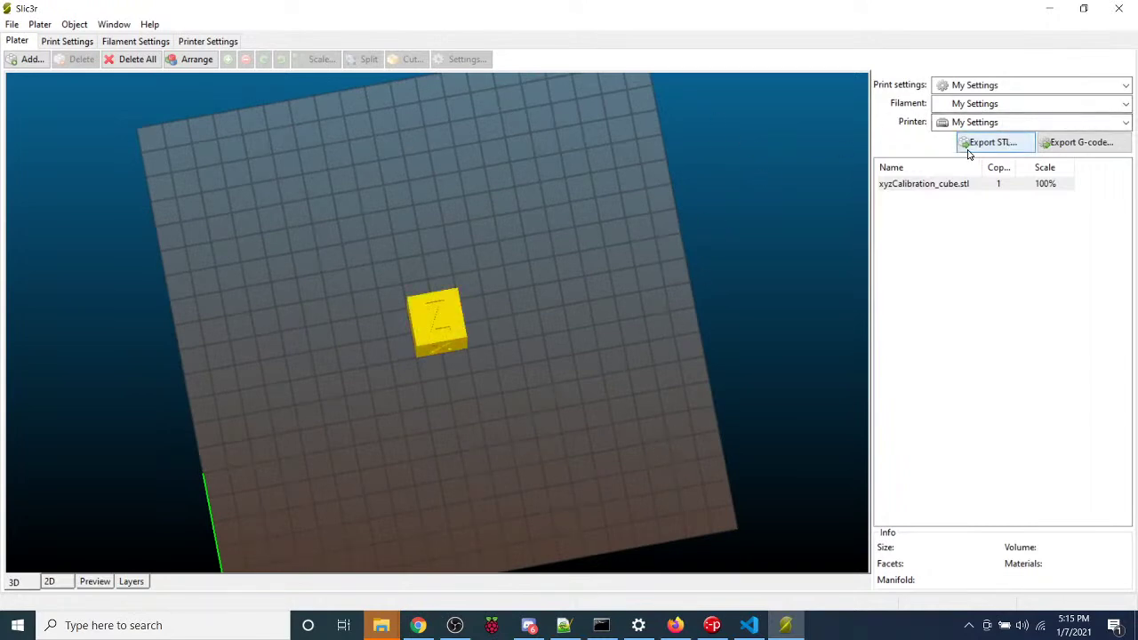
right_click(449, 321)
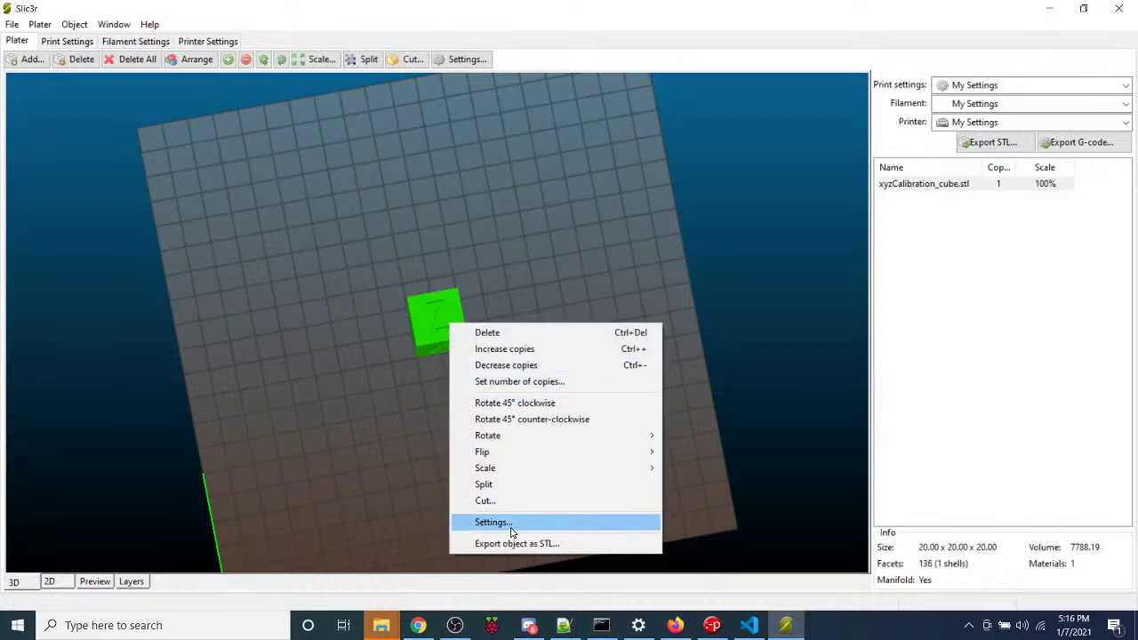
mouse_move(498, 471)
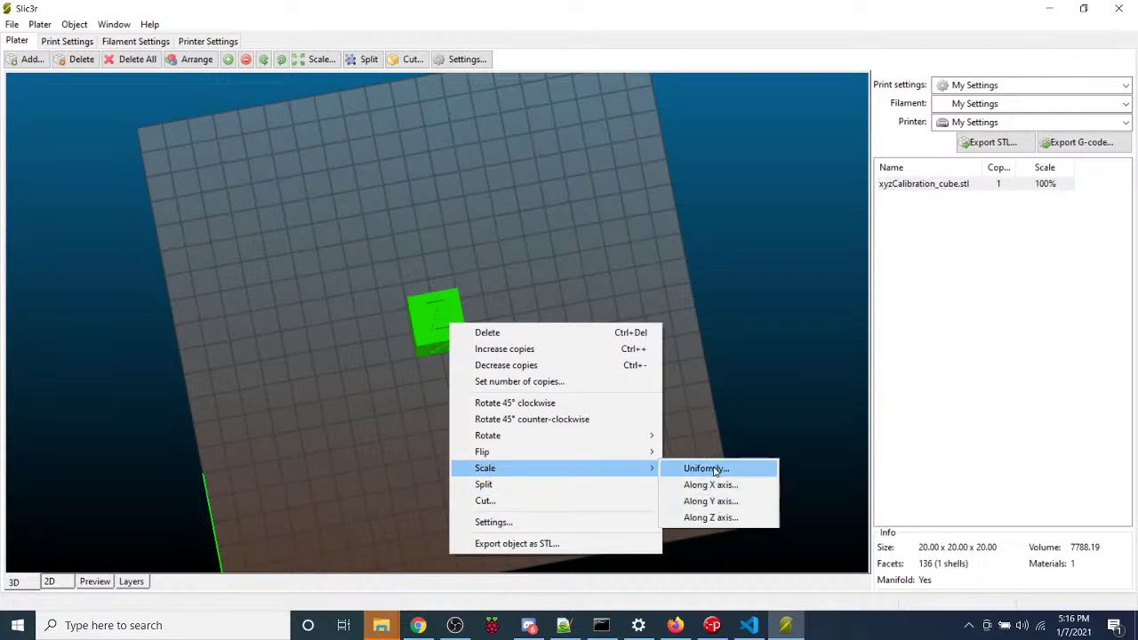
left_click(629, 215)
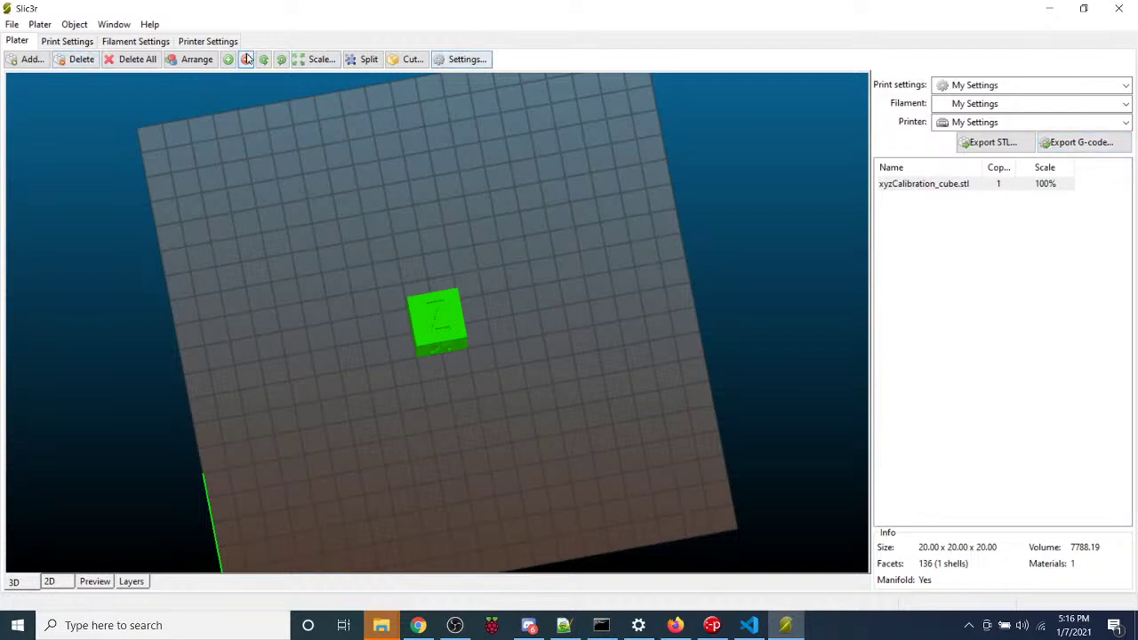
Add the line 'M105; what's the temp' after M84 in the printer's End G-code
left_click(140, 42)
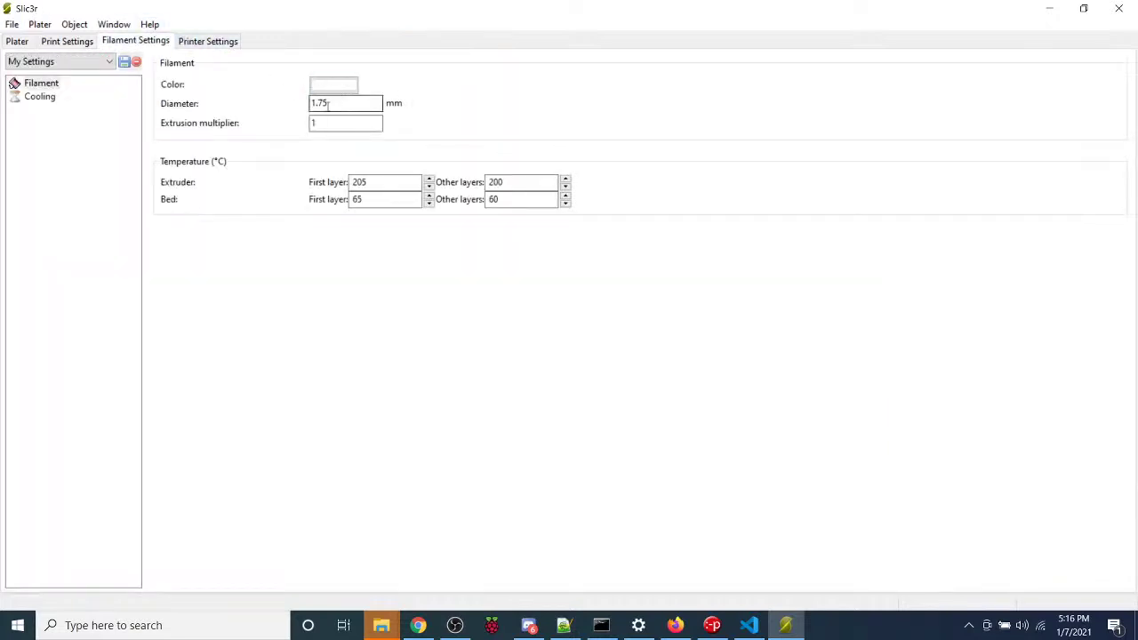
left_click(228, 41)
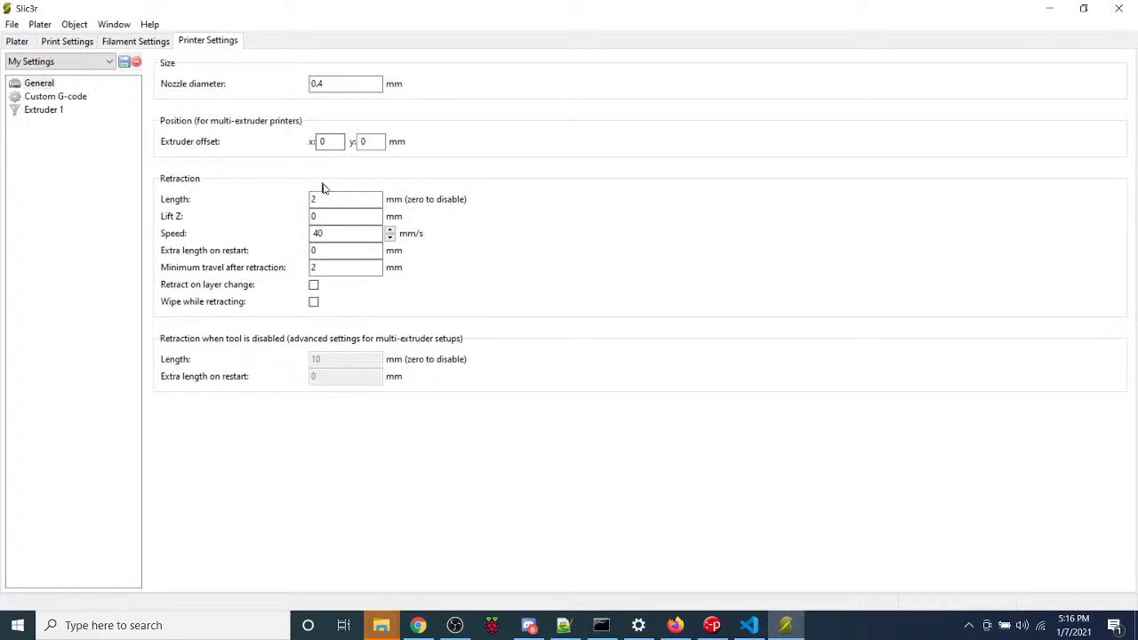
left_click(42, 96)
left_click(40, 110)
left_click(42, 97)
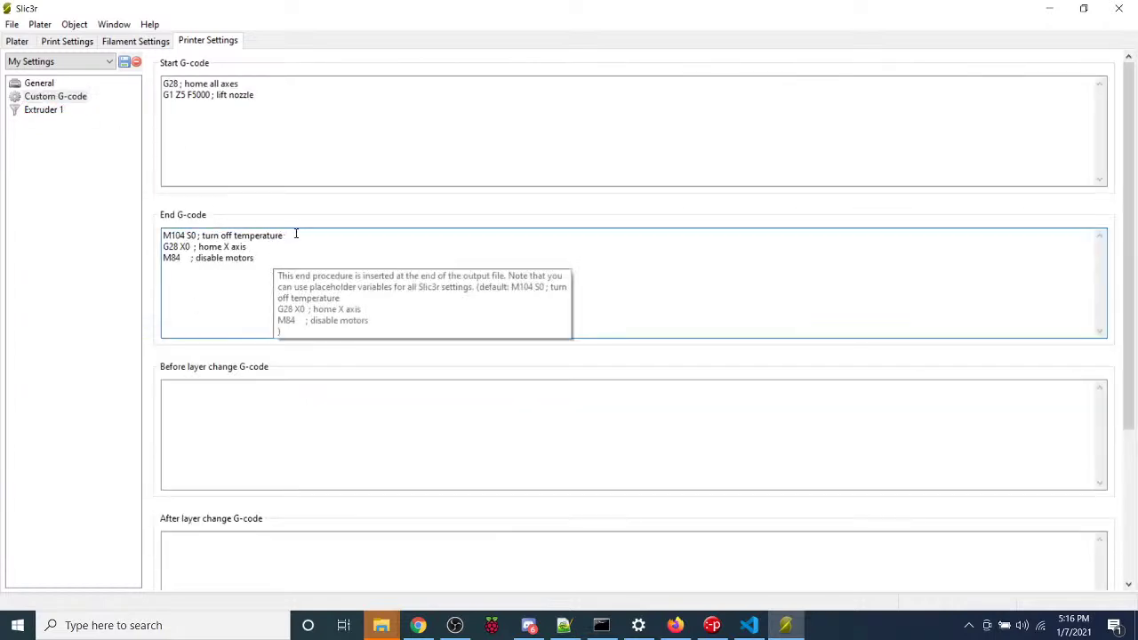
left_click_drag(296, 235, 162, 237)
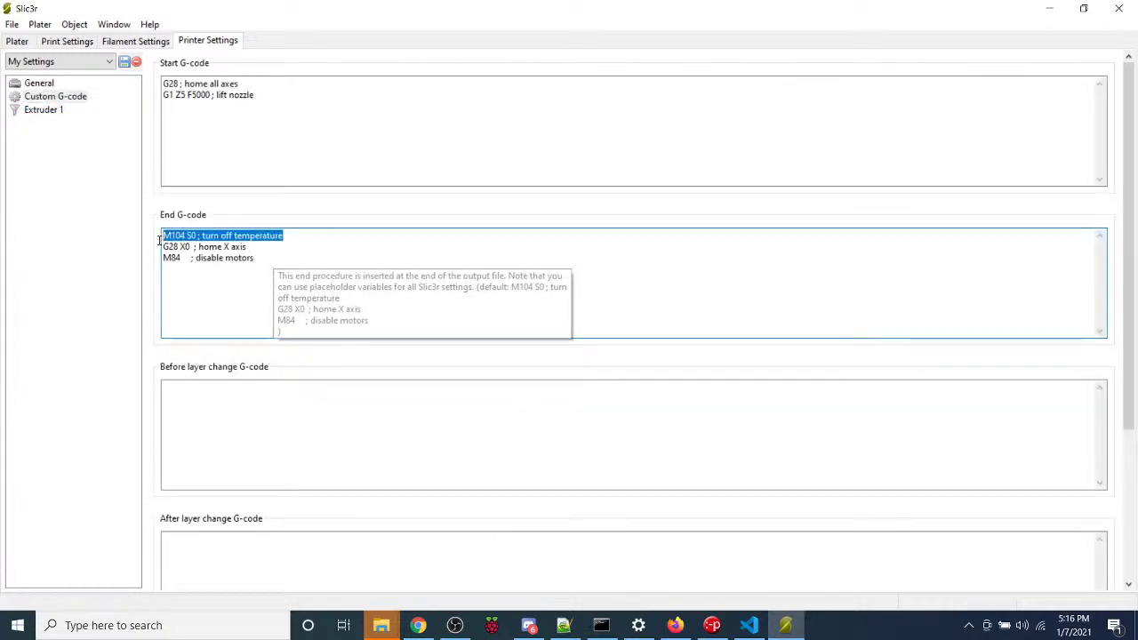
left_click(274, 259)
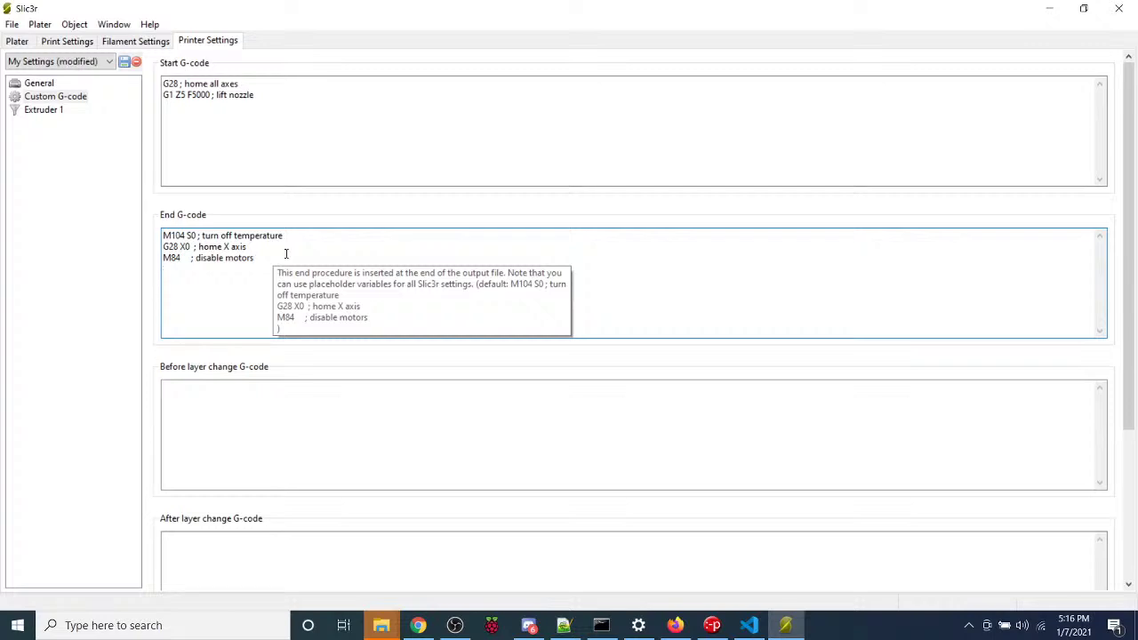
key("Return")
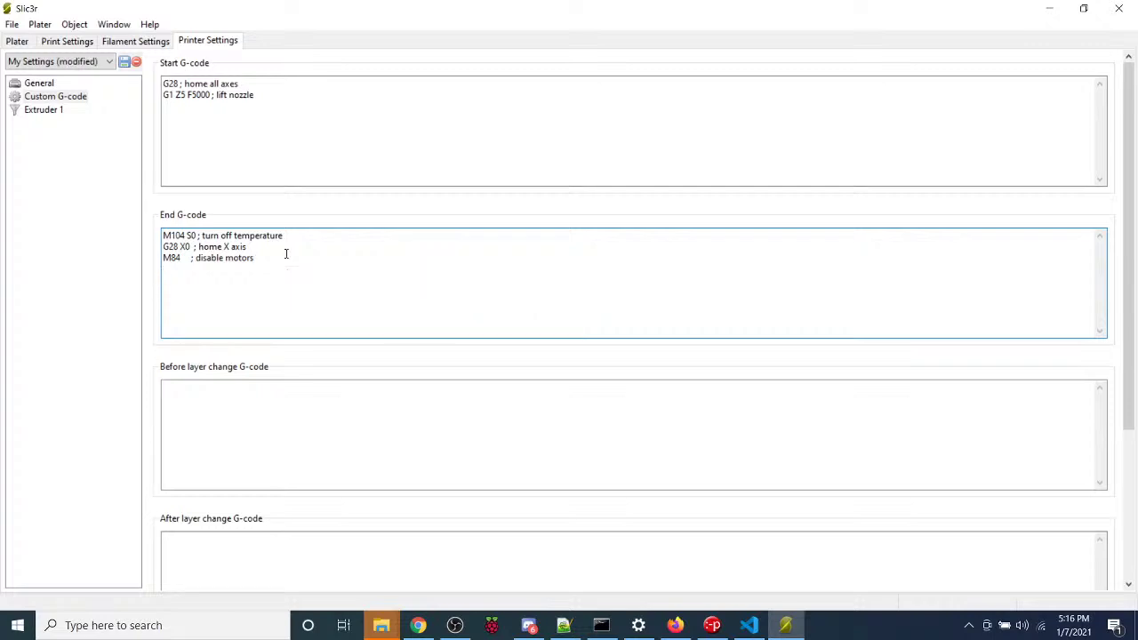
type("M105; what")
type("'s the temp")
Save the modified My Settings printer preset
left_click(125, 62)
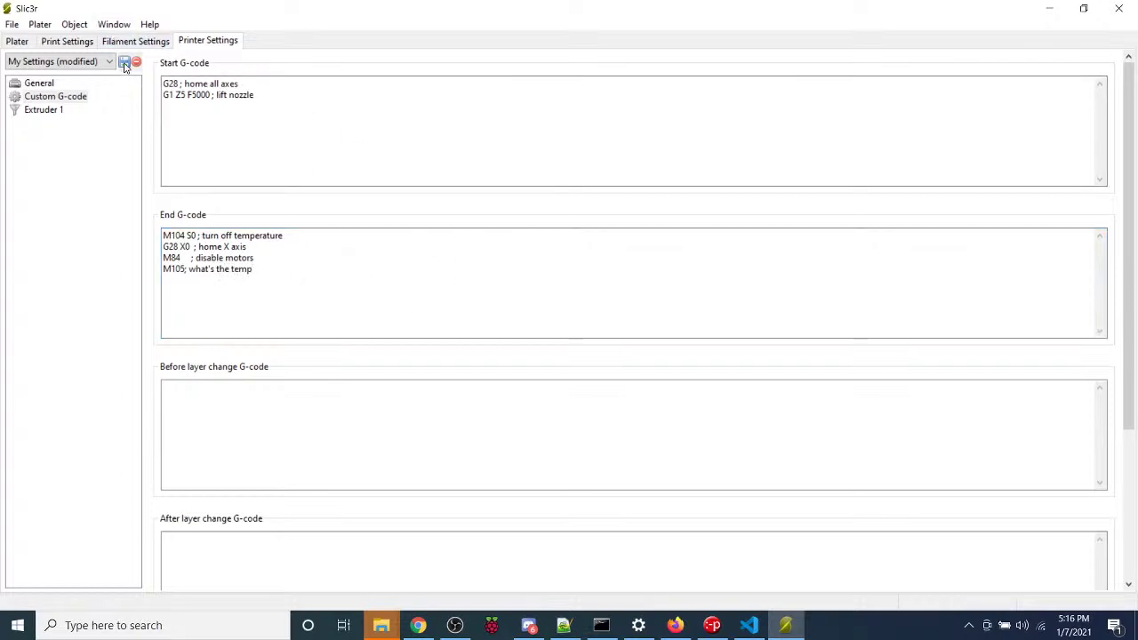
left_click(104, 133)
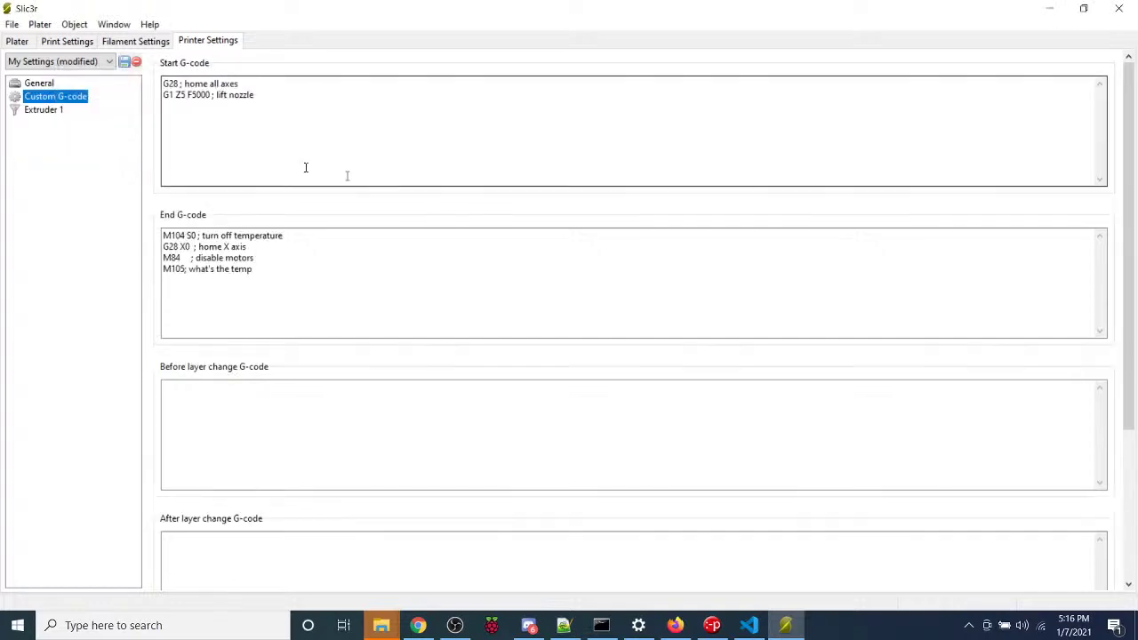
left_click(49, 110)
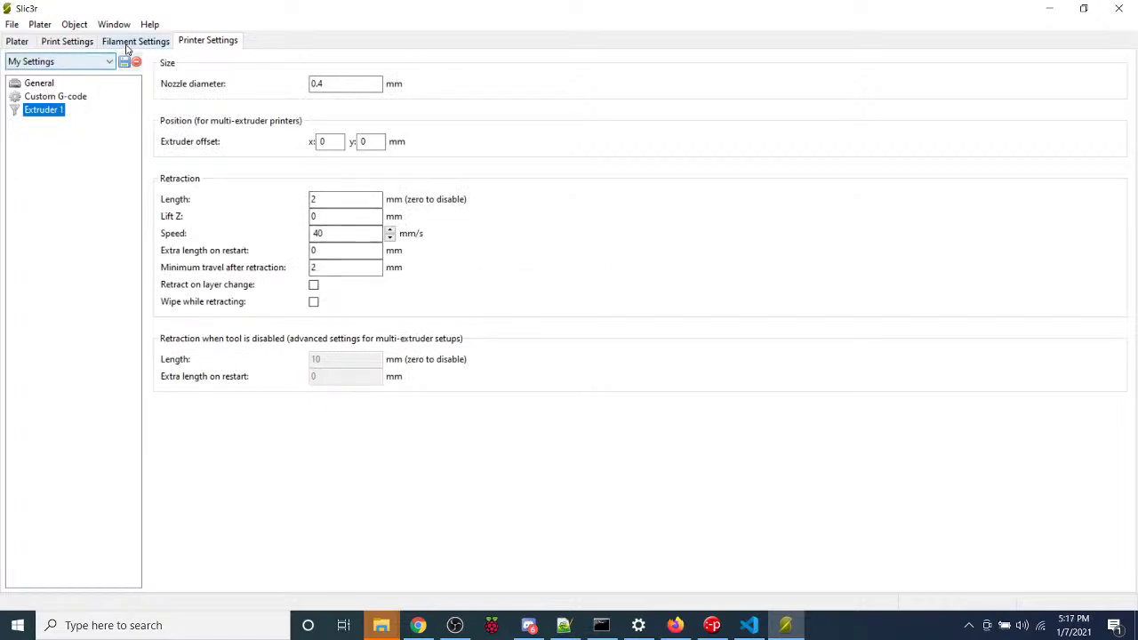
Return to the plater and start Export G-code for the calibration cube
left_click(17, 41)
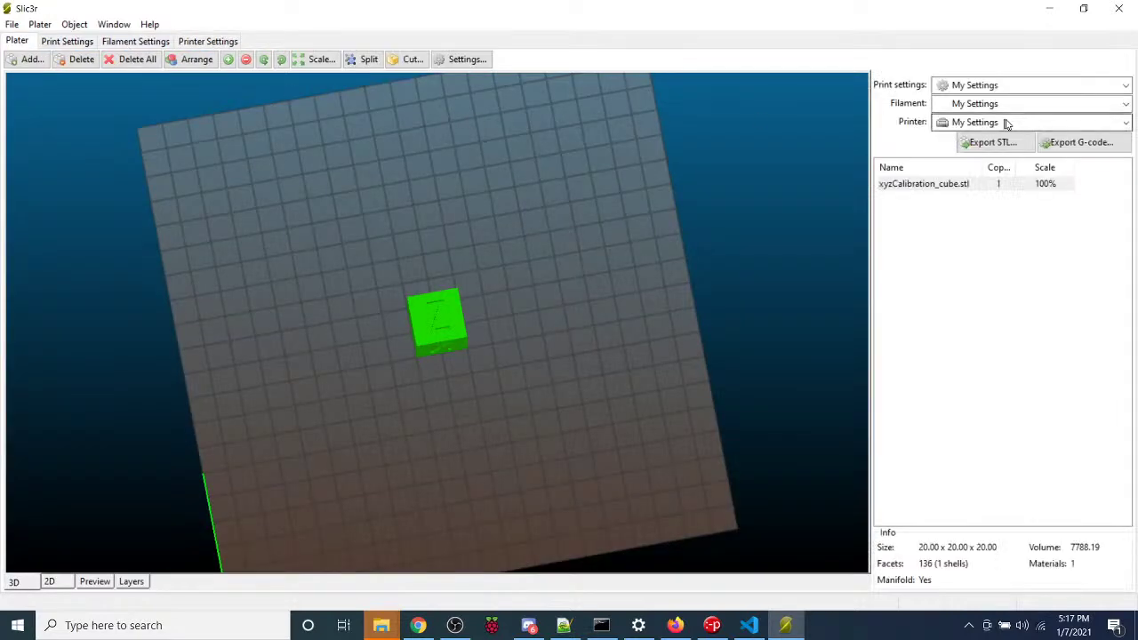
left_click(1080, 143)
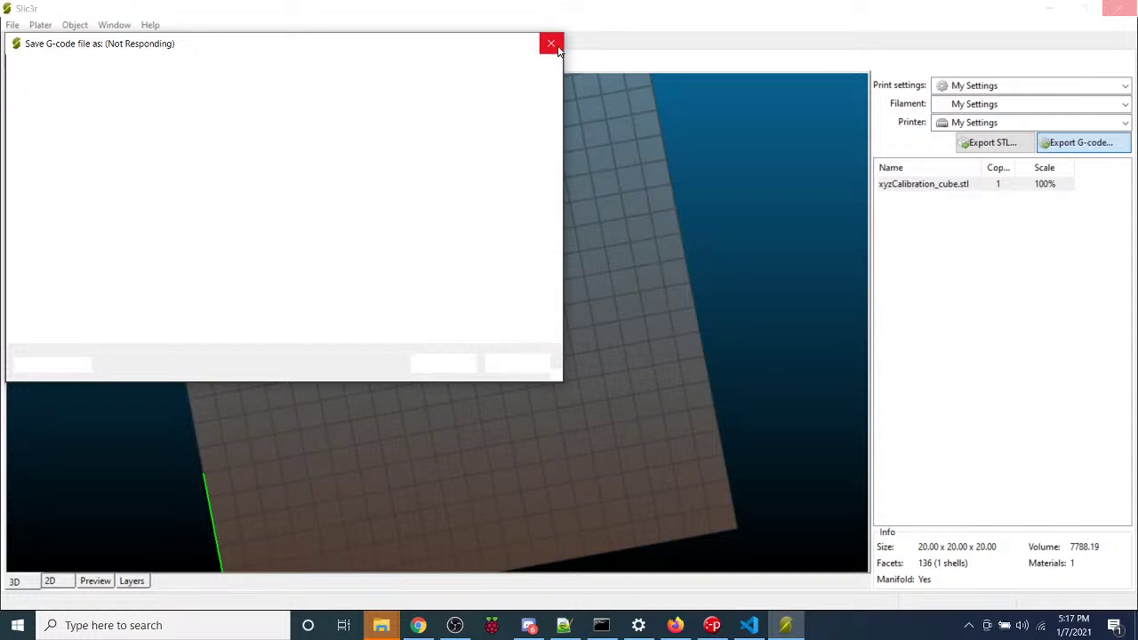
Close the frozen save window, force-close Slic3r, and launch Cura via a 'cura' taskbar search
left_click(549, 42)
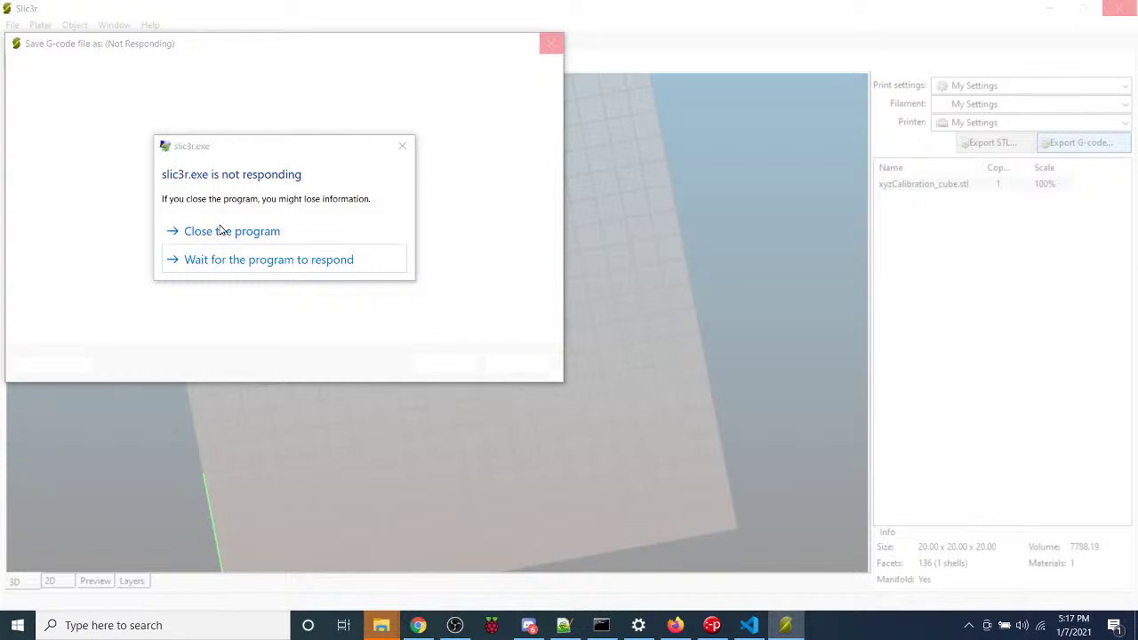
left_click(225, 233)
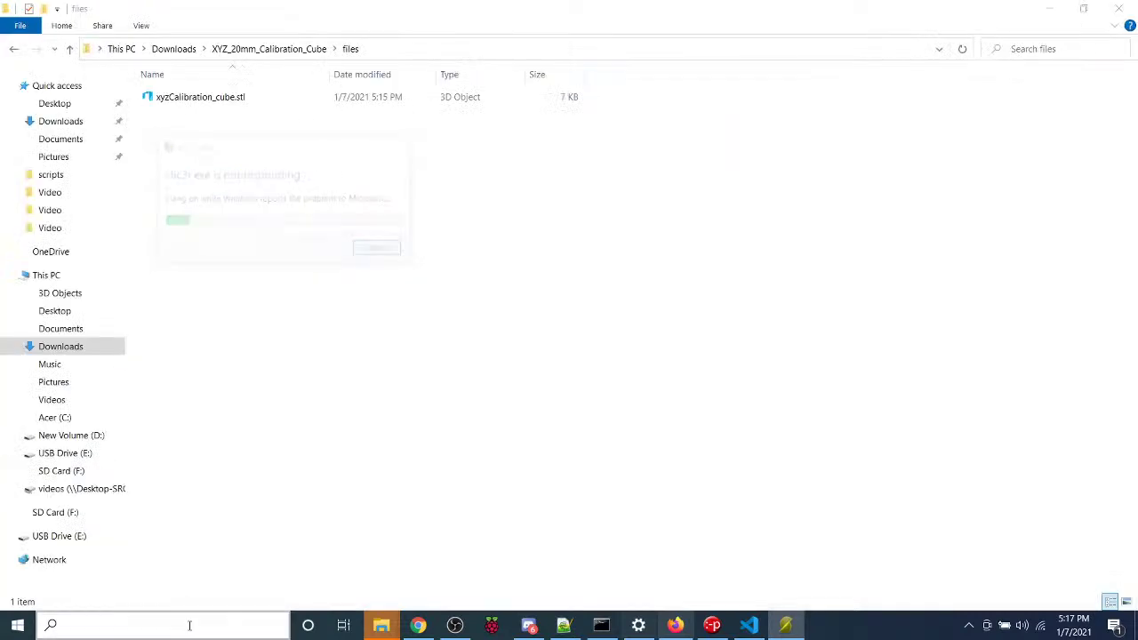
left_click(188, 627)
type("cura")
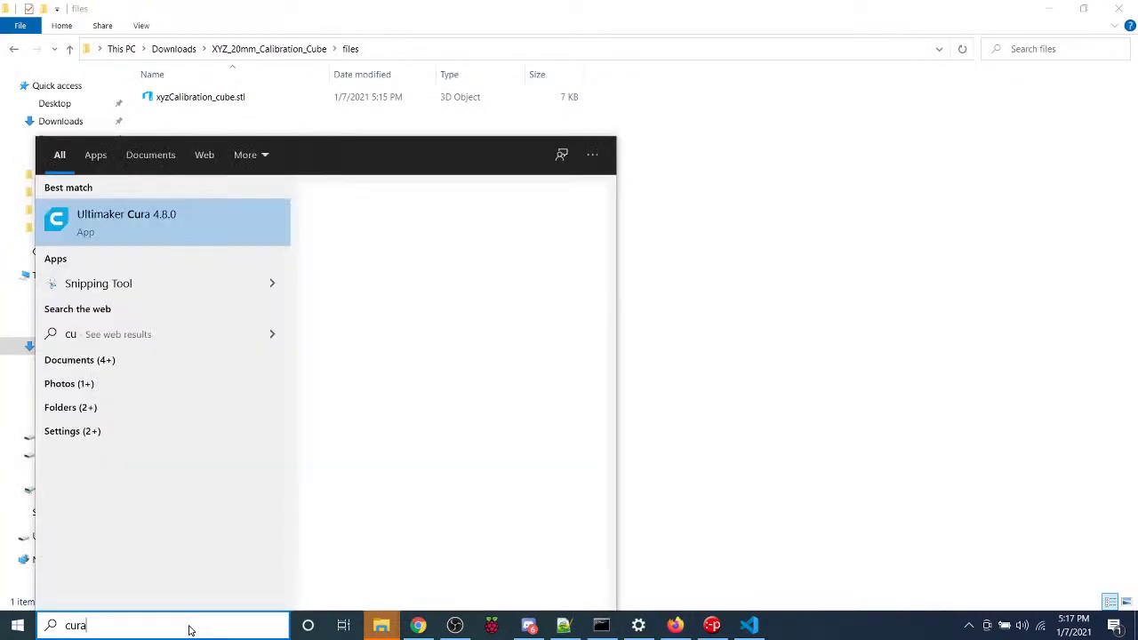
key("Return")
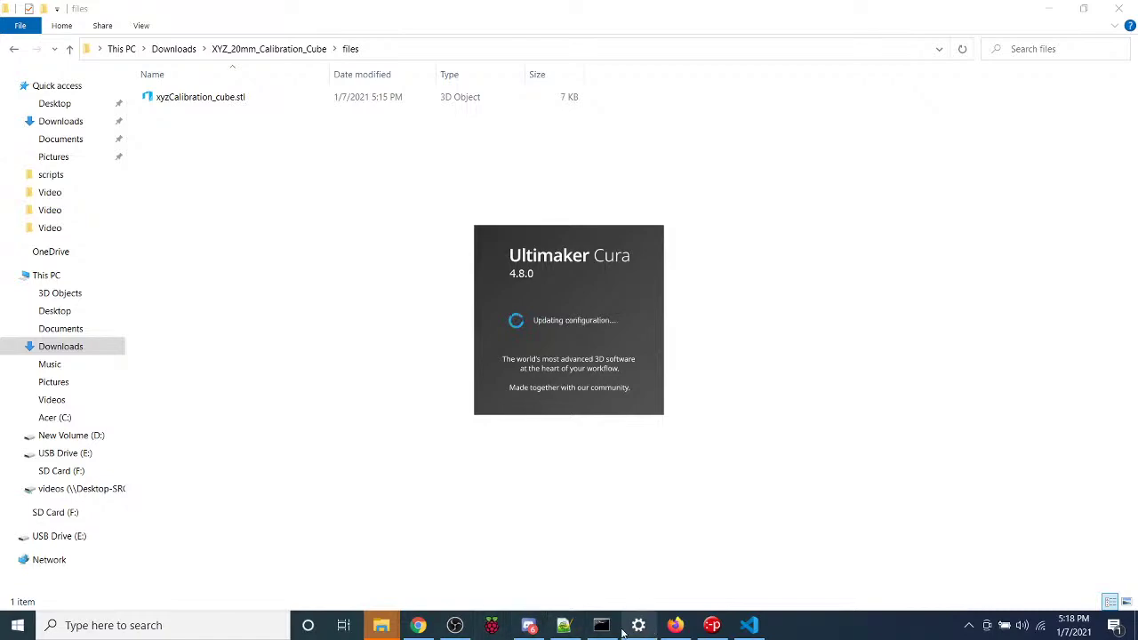
Bring OBS Studio forward and transition the Pronterface-and-camera scene onto the live stream
left_click(454, 626)
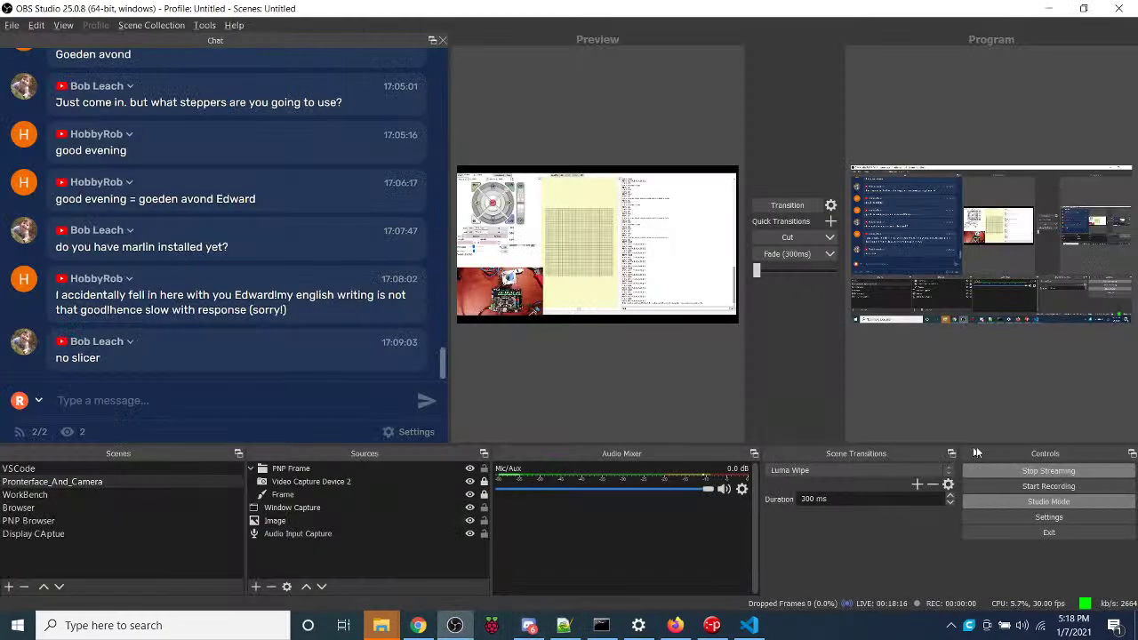
left_click(786, 205)
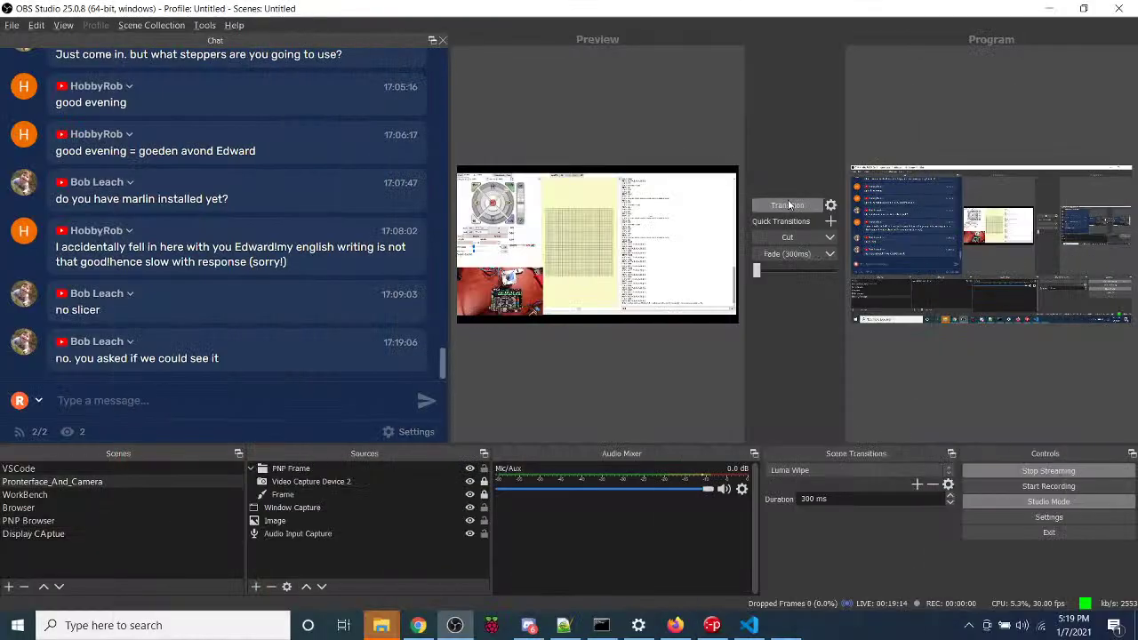
Switch to Ultimaker Cura and orbit around its empty build plate with Draft settings
key("alt+Tab")
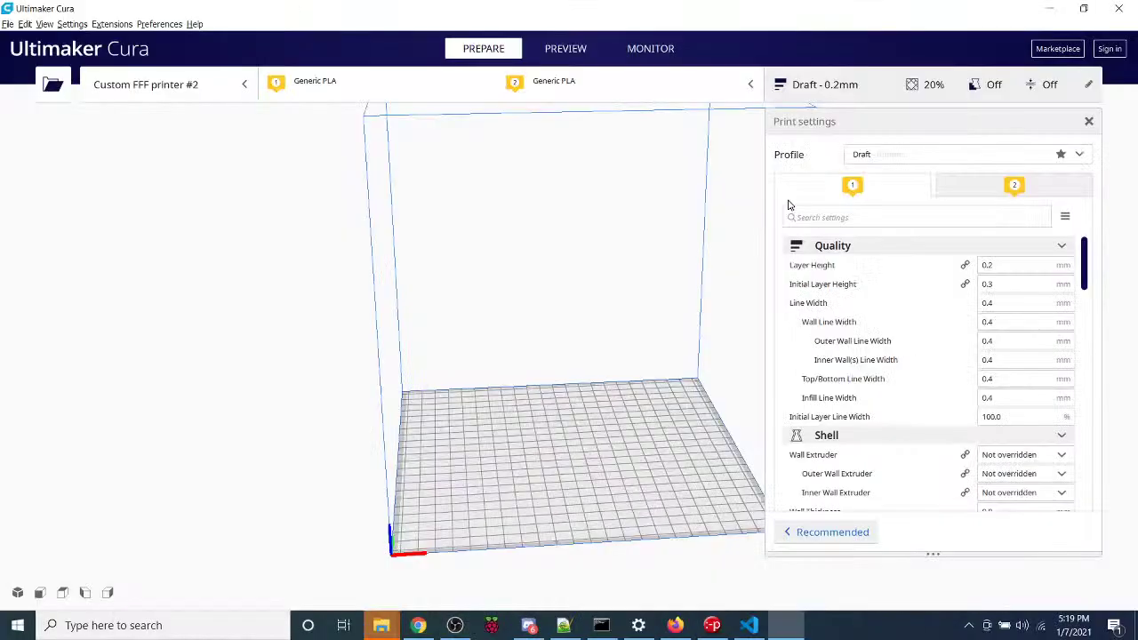
right_click_drag(672, 462, 460, 359)
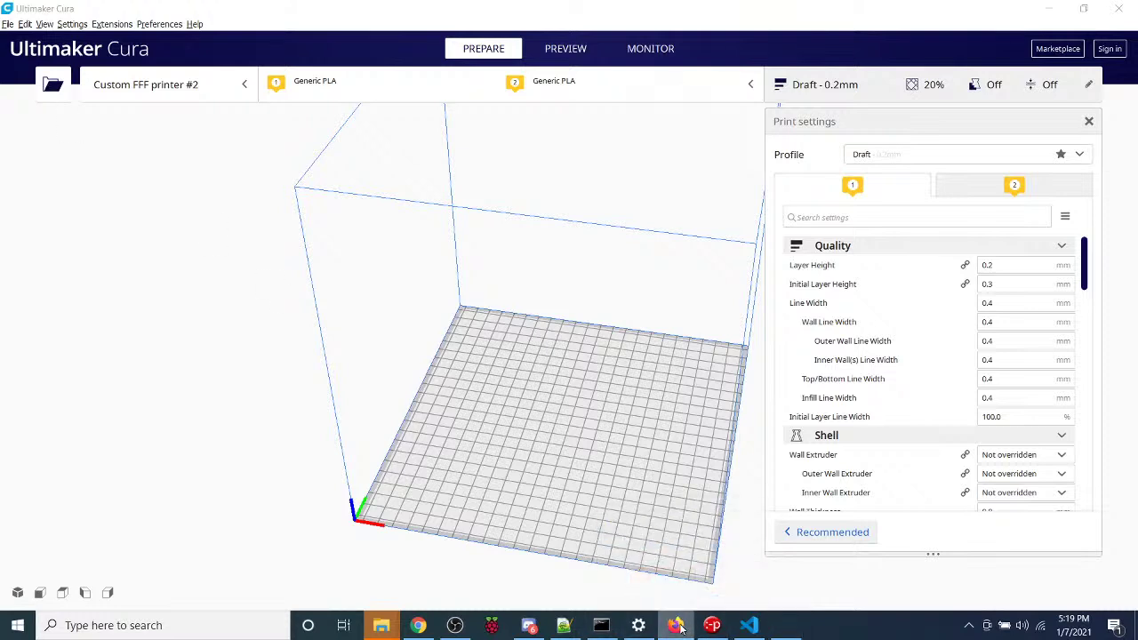
right_click(676, 627)
Close the Firefox window and transition the Pronterface-and-camera scene back to the stream output
left_click(669, 594)
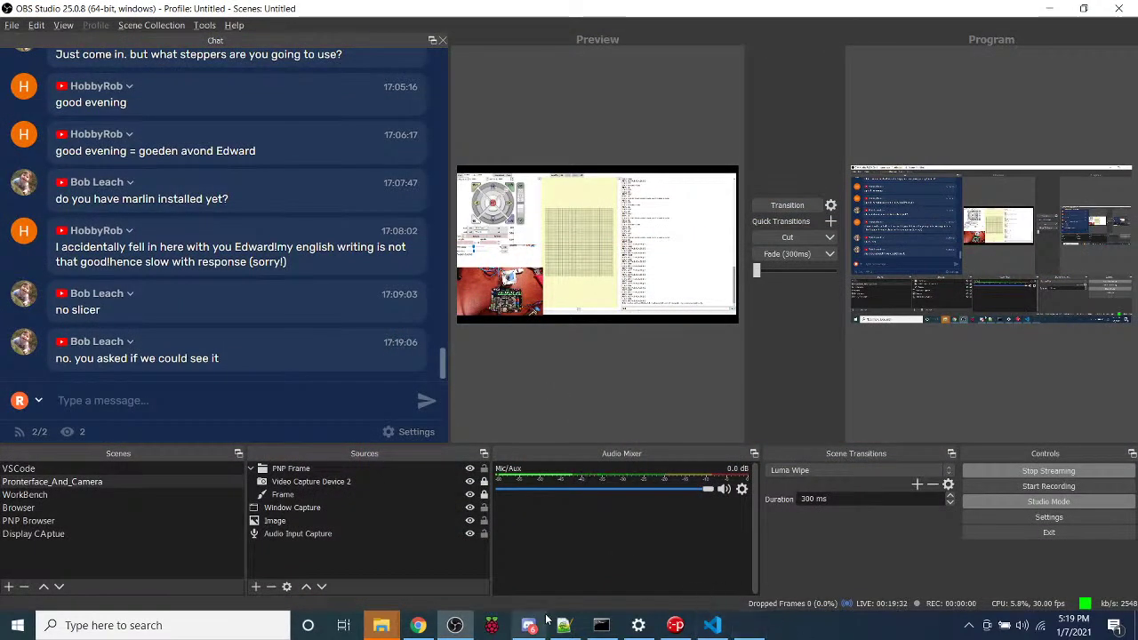
left_click(729, 633)
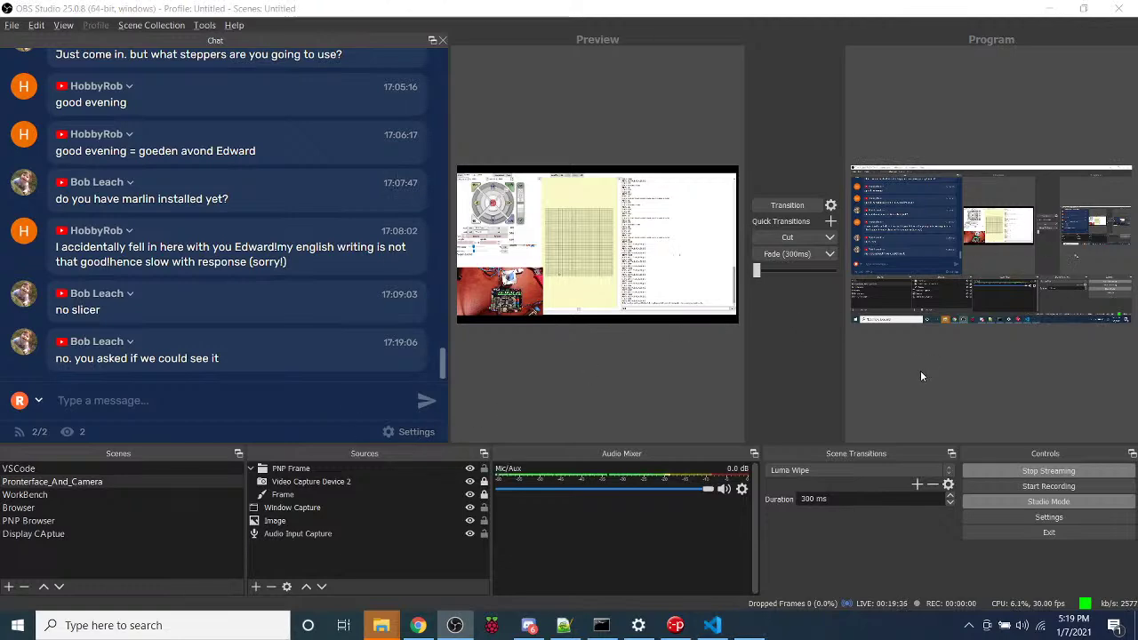
left_click(780, 205)
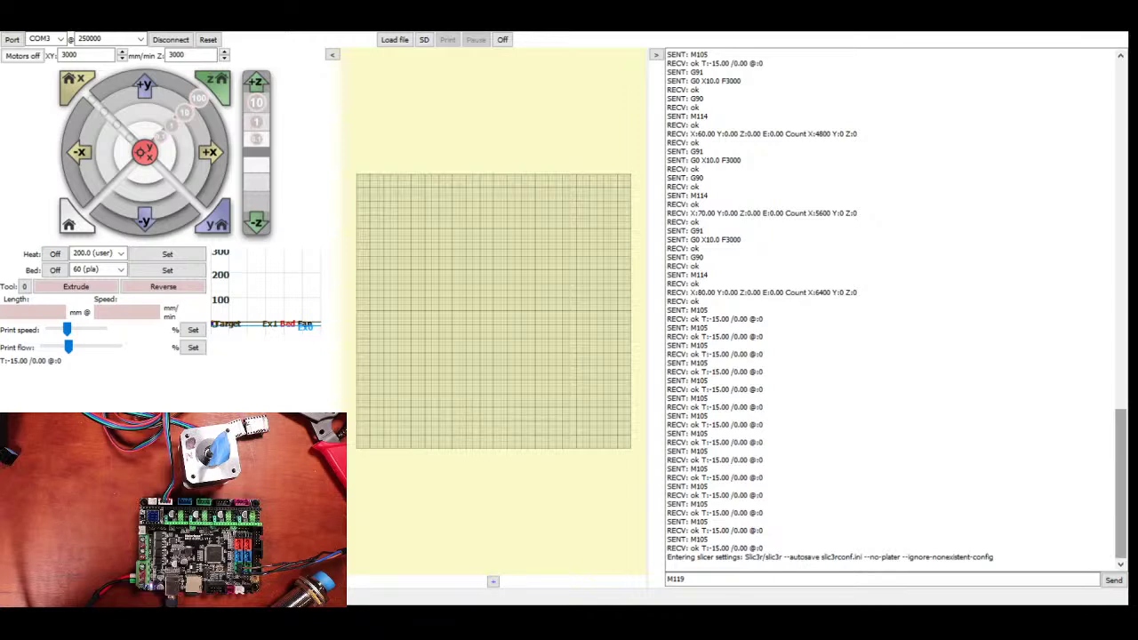
left_click(733, 582)
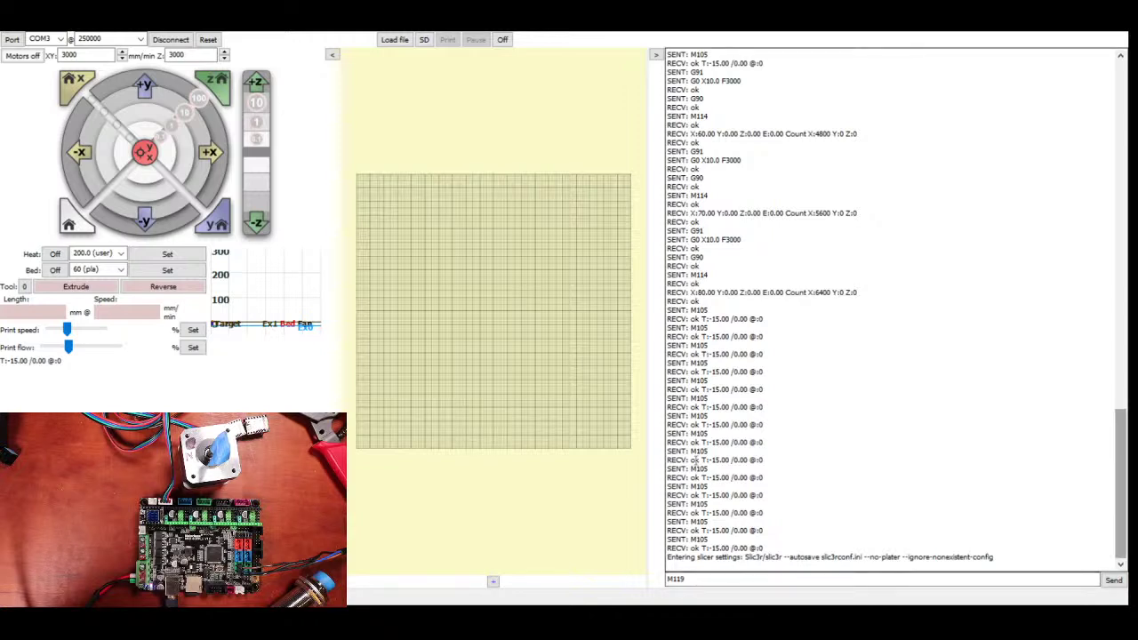